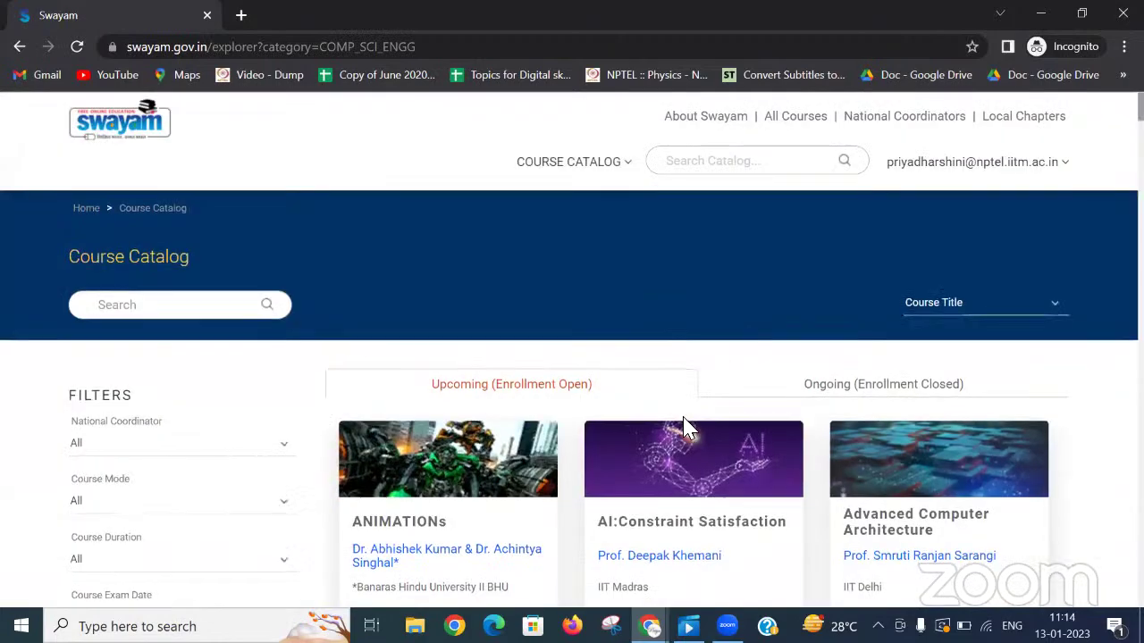
Step: Browse the upcoming computer science courses in the catalog and open the AI:Constraint Satisfaction course page
scroll(685, 429, "down", 3)
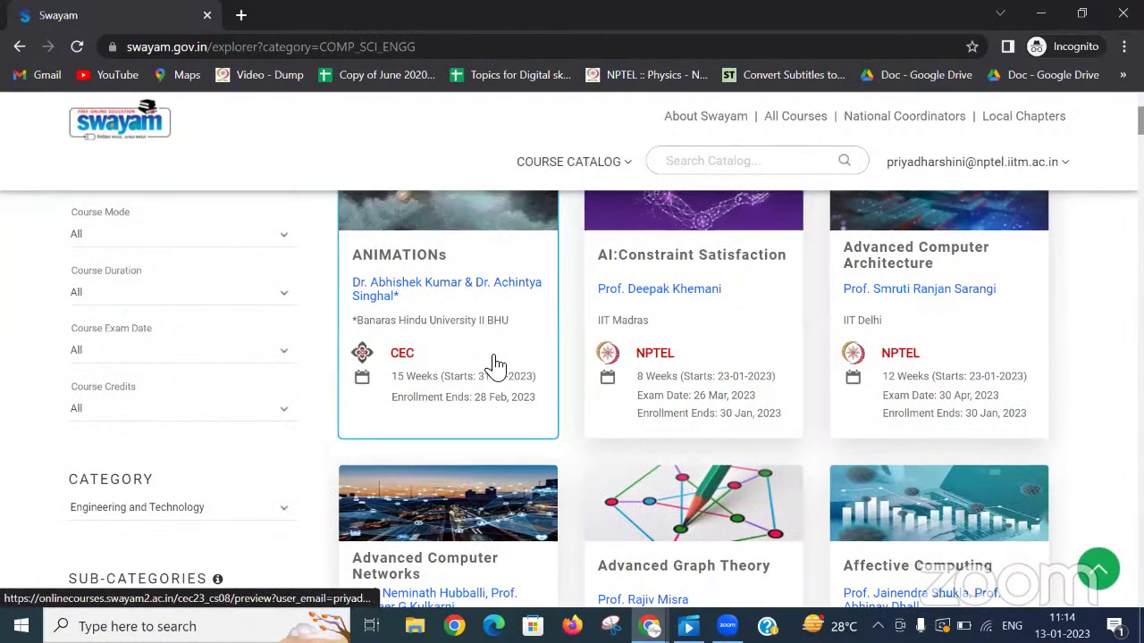
scroll(563, 444, "down", 1)
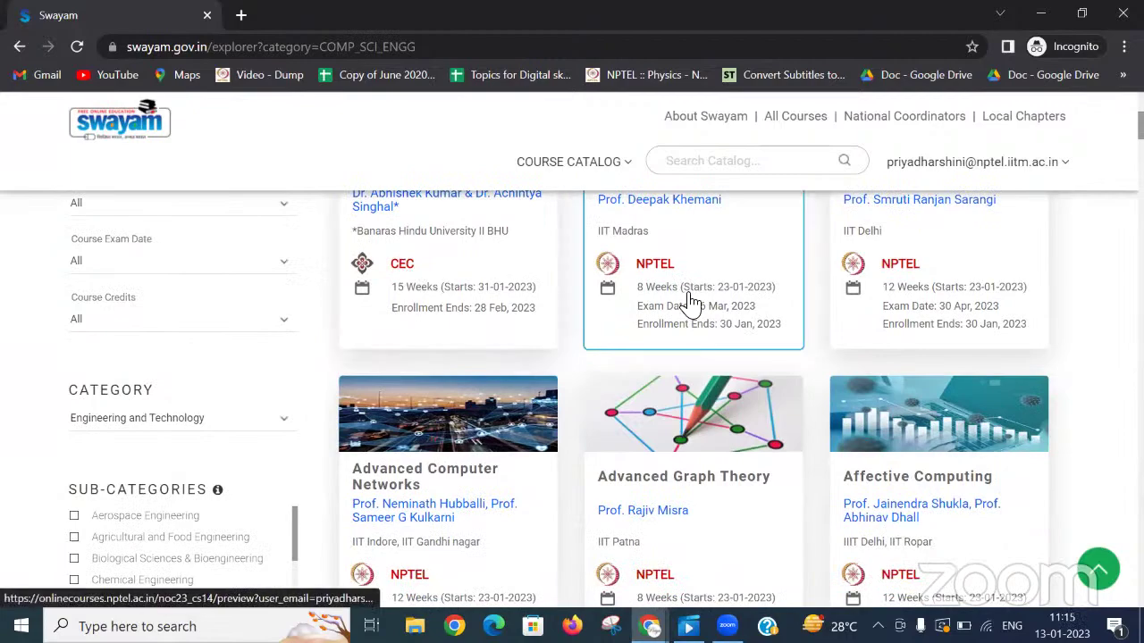
scroll(701, 411, "down", 3)
scroll(706, 413, "down", 2)
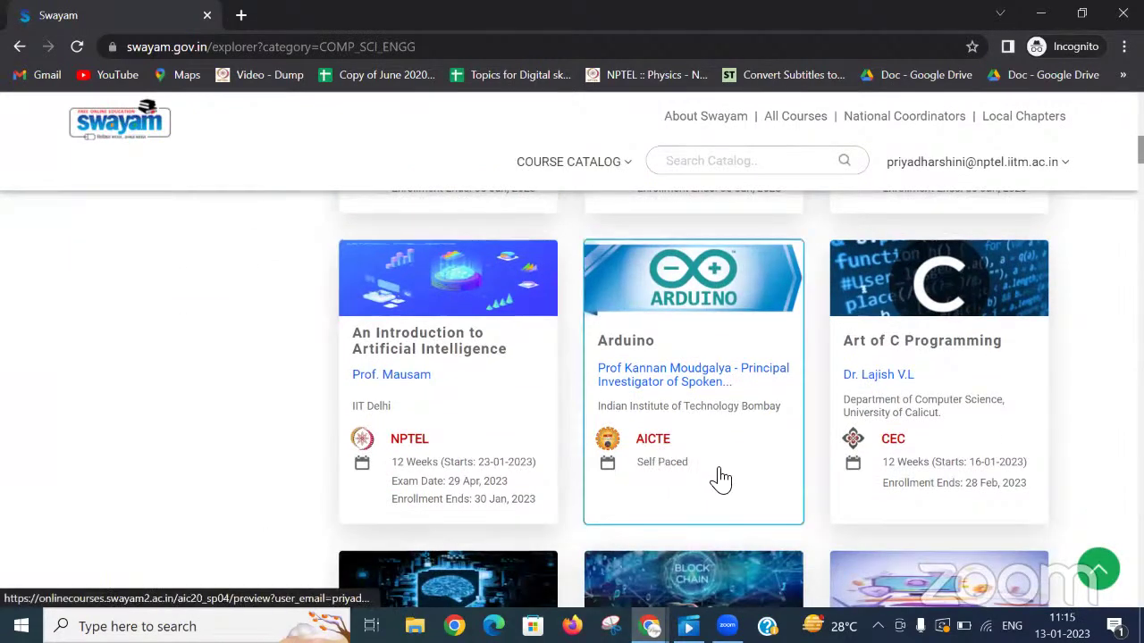
scroll(726, 470, "up", 9)
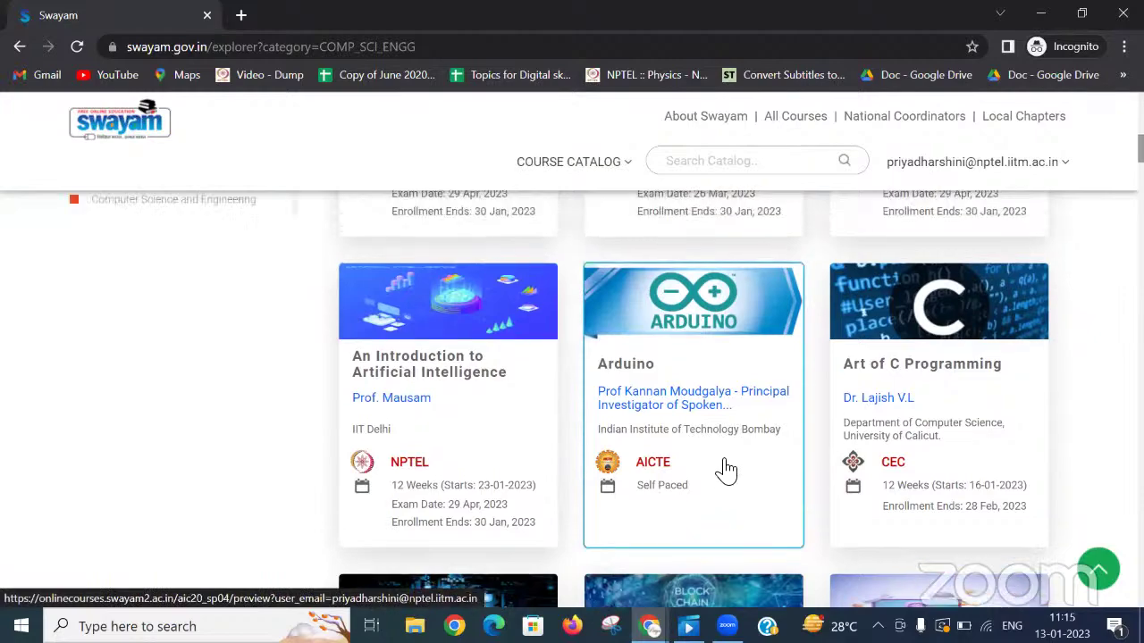
scroll(726, 470, "down", 2)
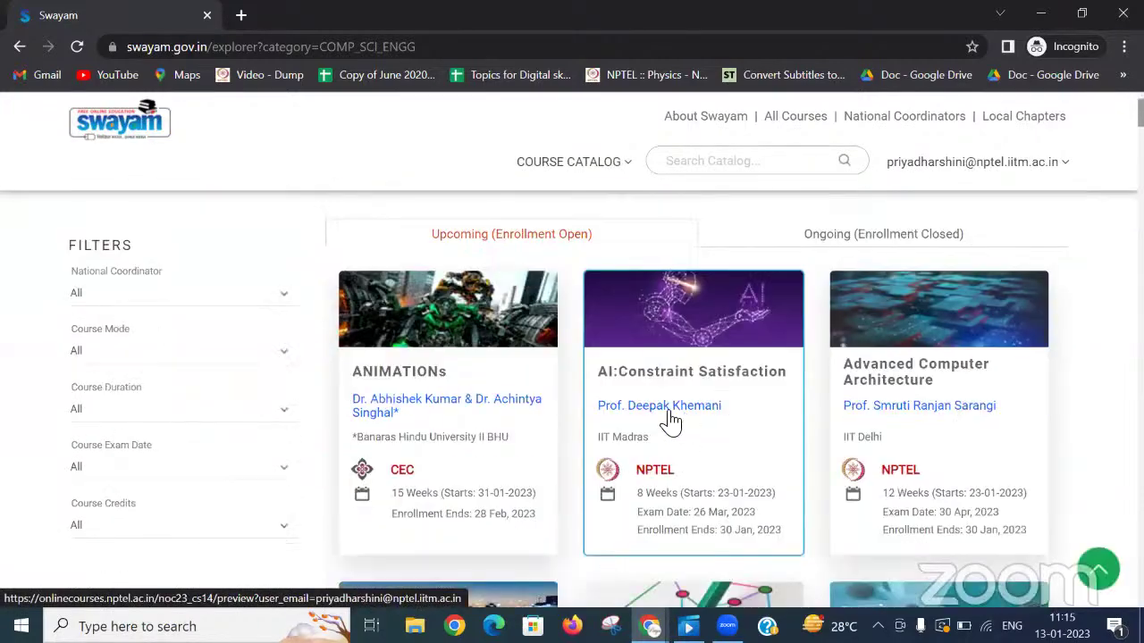
left_click(725, 435)
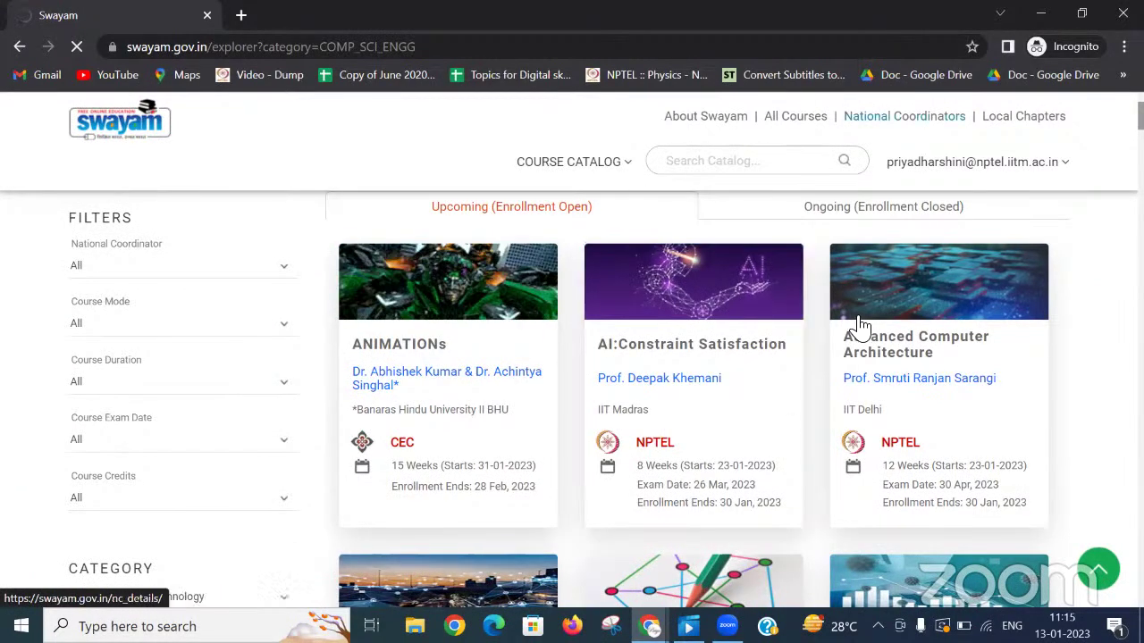
scroll(791, 441, "up", 2)
scroll(729, 420, "down", 2)
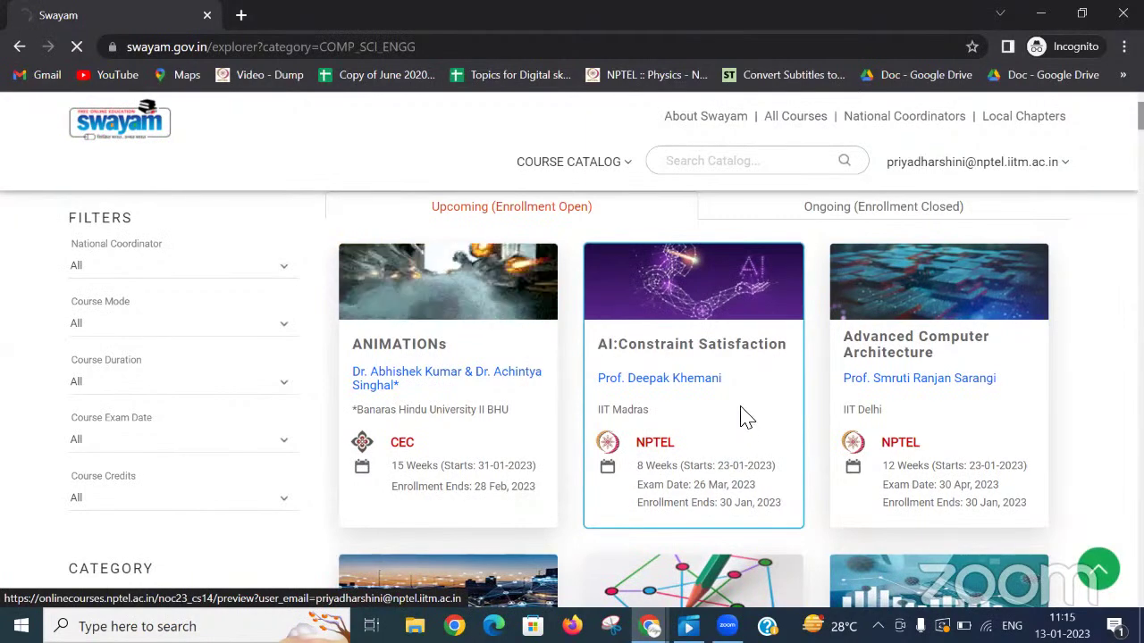
left_click(741, 417)
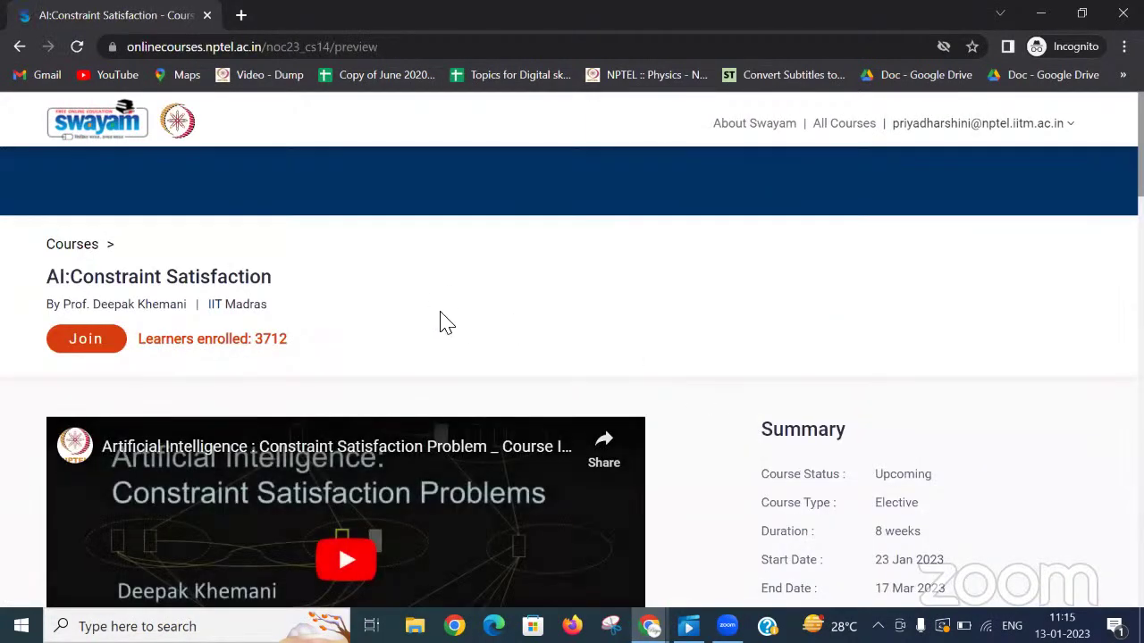
Step: Start joining the AI:Constraint Satisfaction course to bring up the profile update form
scroll(442, 324, "down", 1)
scroll(429, 327, "up", 1)
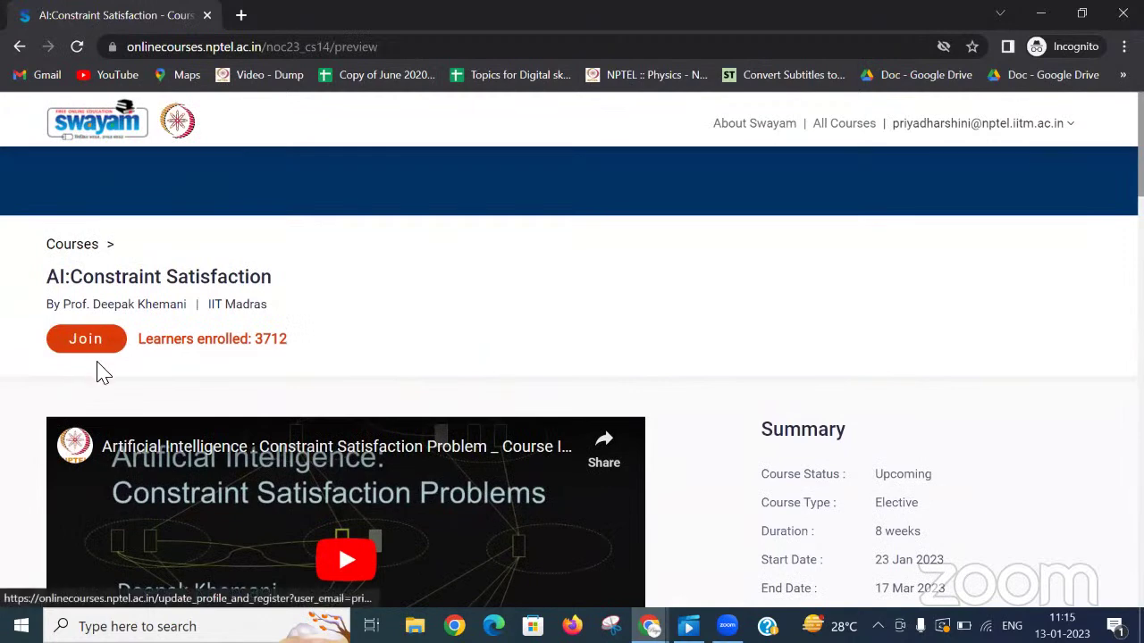
left_click(91, 348)
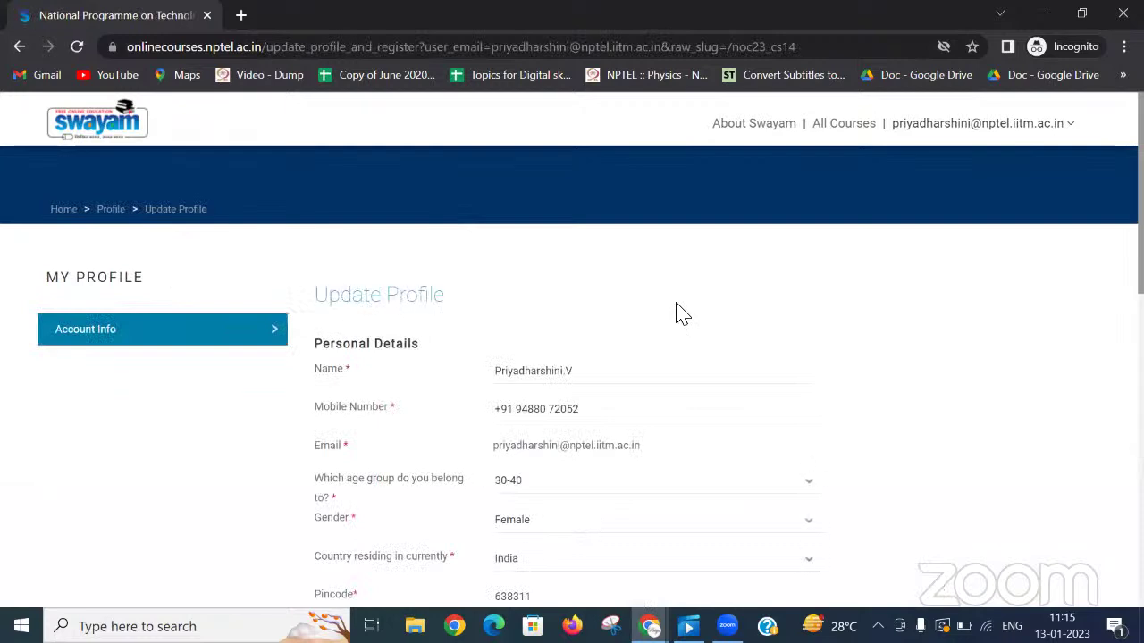
Step: Review the personal details, set the profession to Student, and view the highest qualification options without changing the selection
scroll(679, 313, "down", 2)
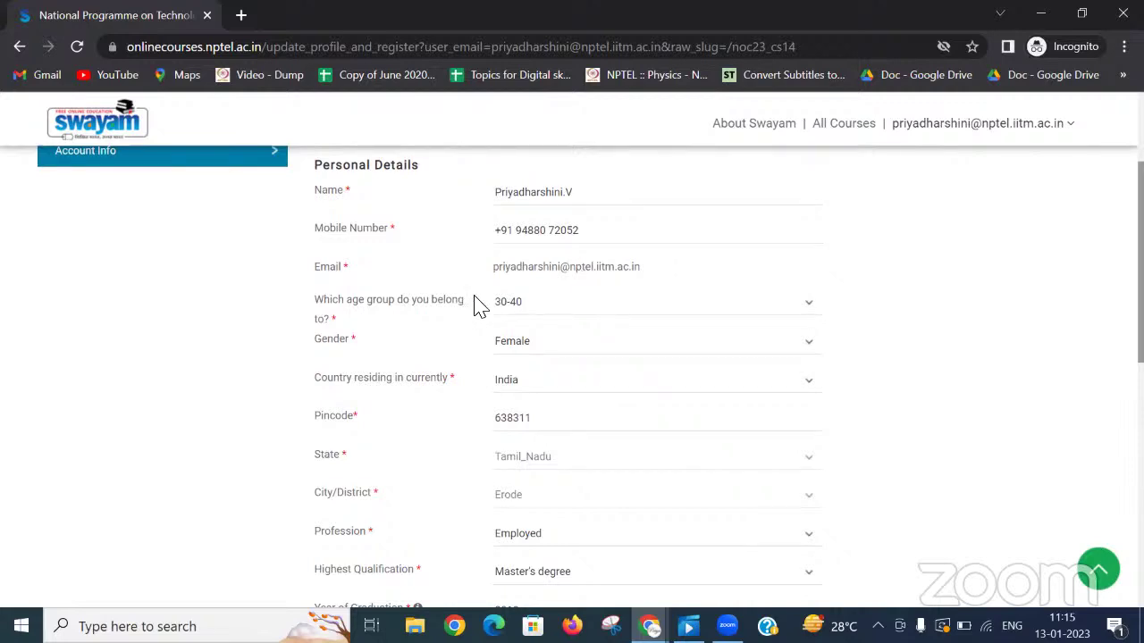
scroll(557, 324, "down", 1)
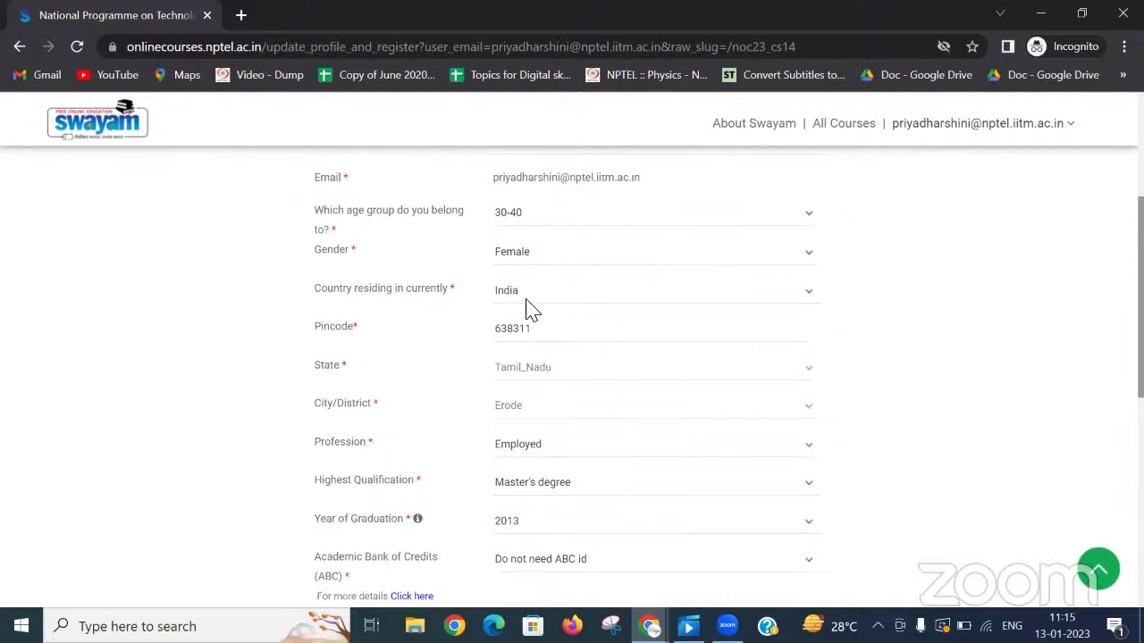
scroll(566, 304, "down", 1)
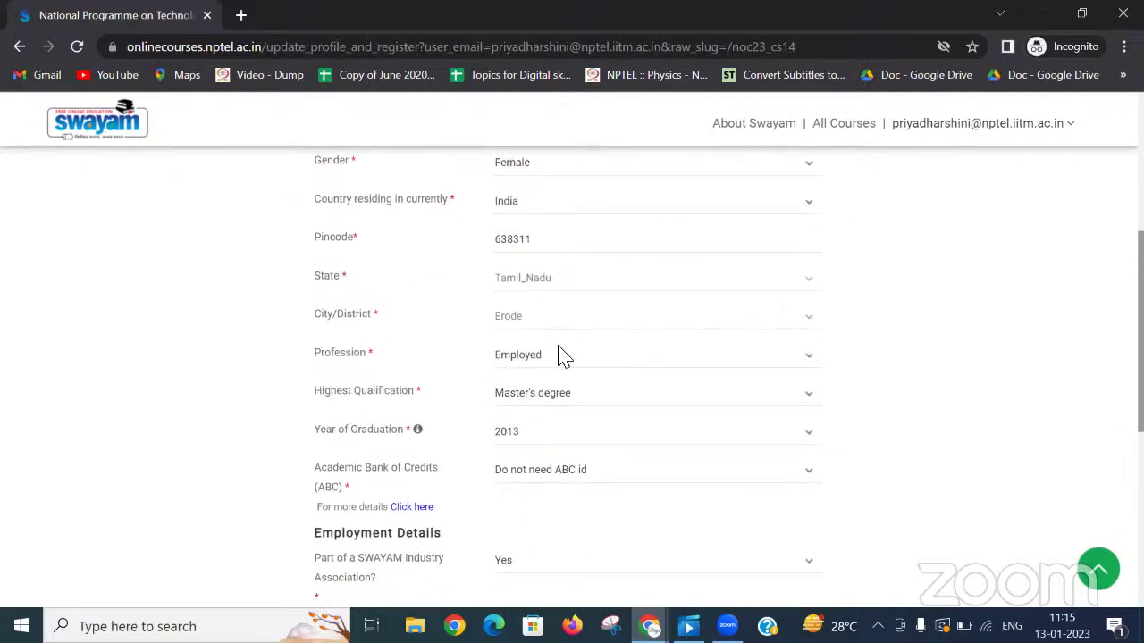
scroll(557, 355, "down", 1)
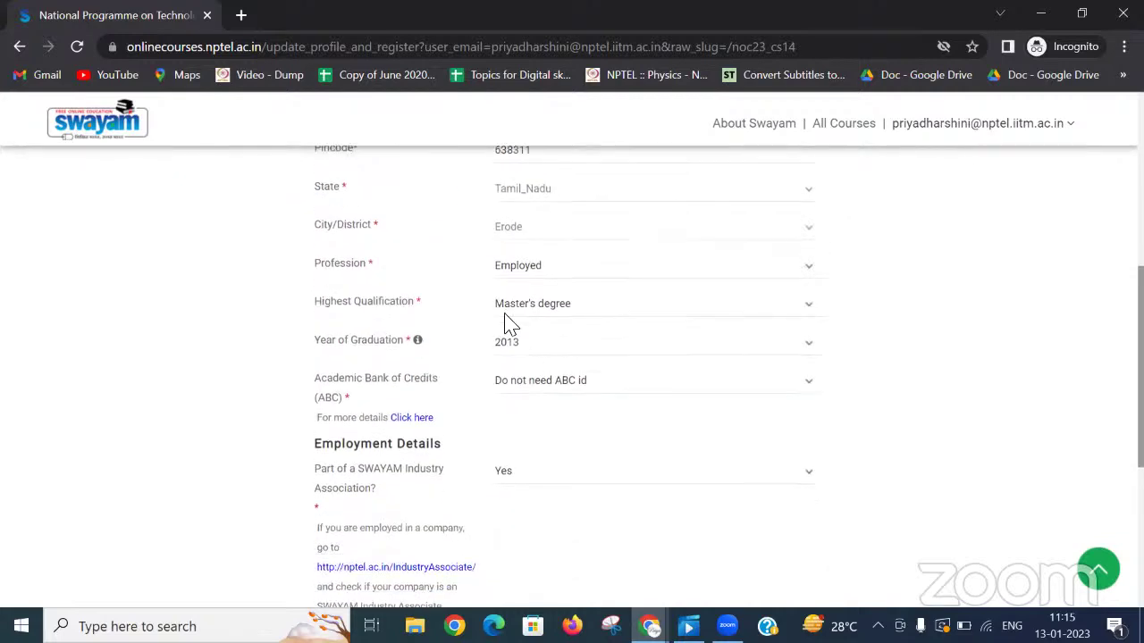
left_click(549, 273)
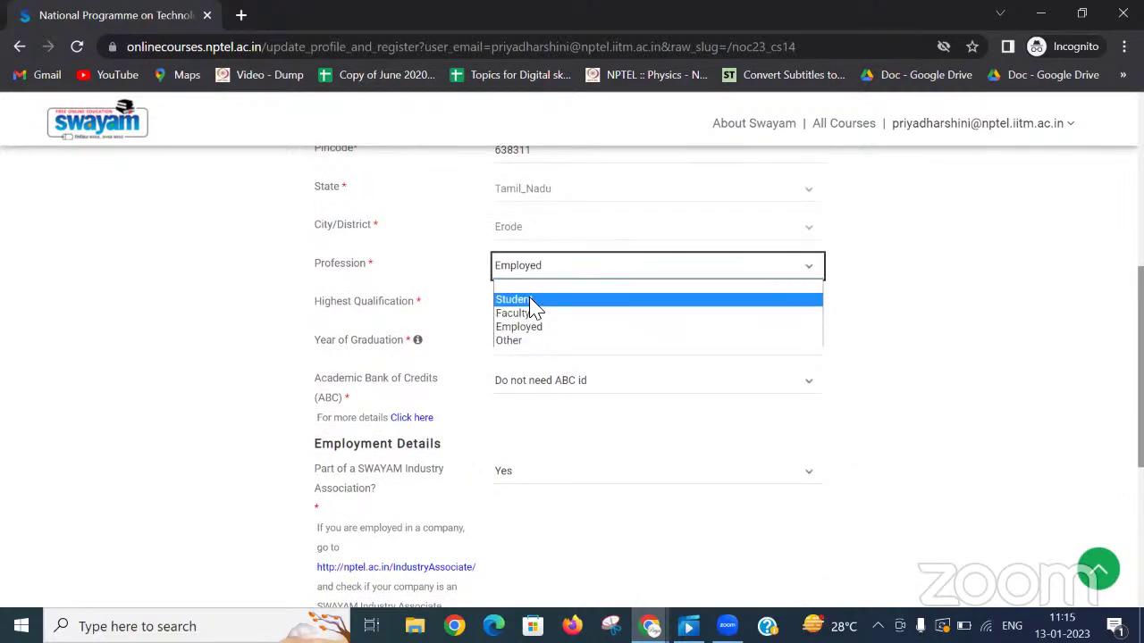
left_click(532, 299)
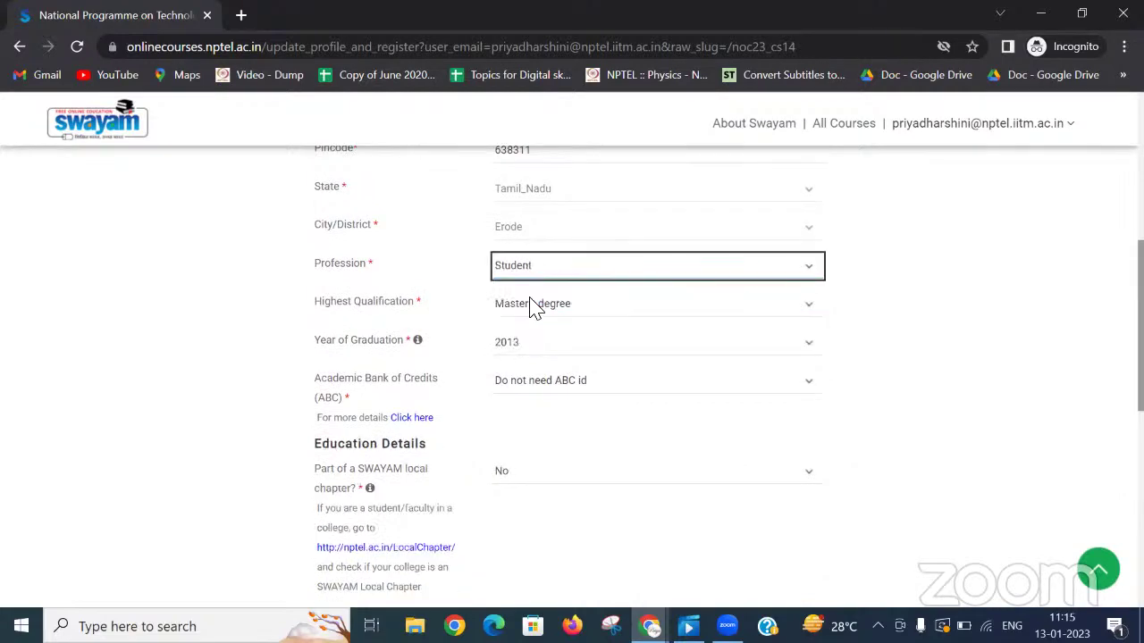
left_click(582, 312)
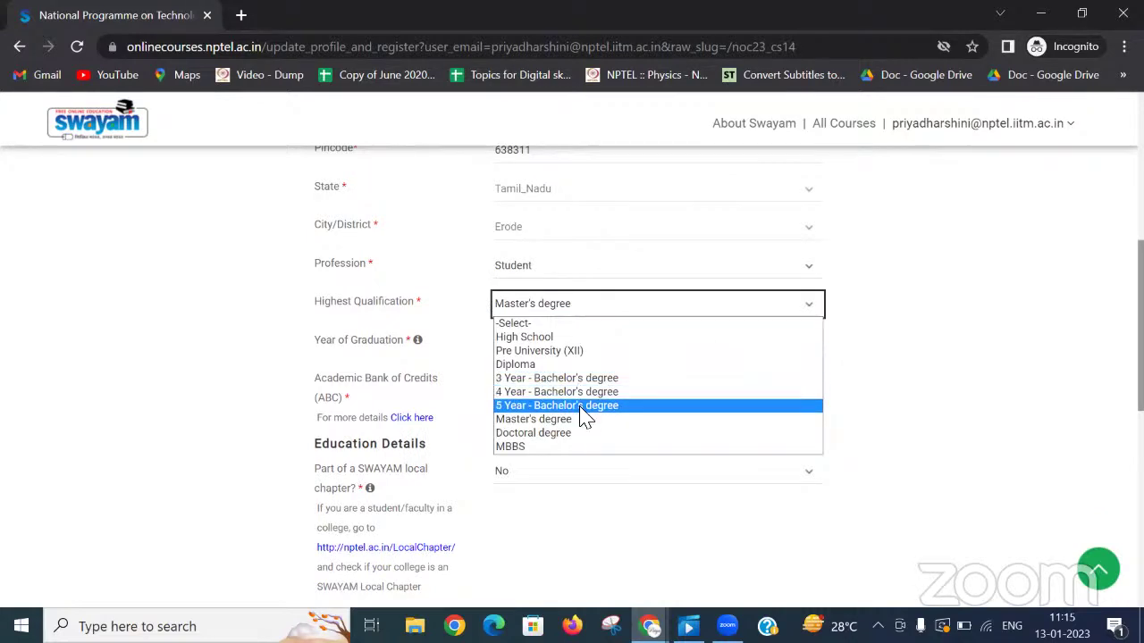
left_click(986, 370)
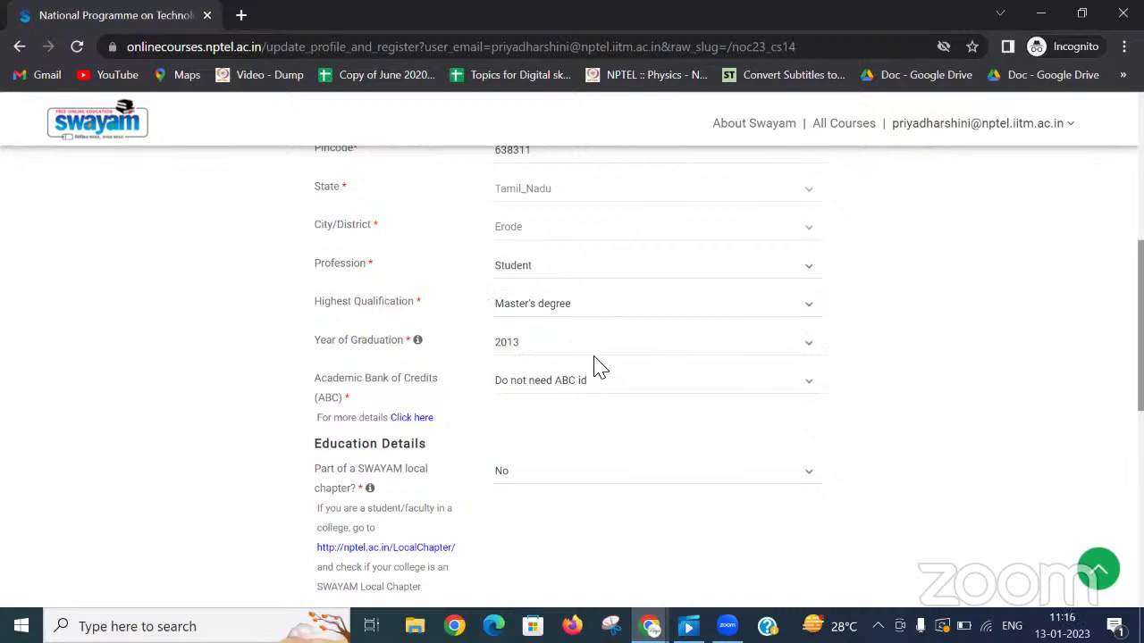
Step: Set the profession to Faculty and view the available highest qualification options without changing the selection
scroll(619, 355, "up", 1)
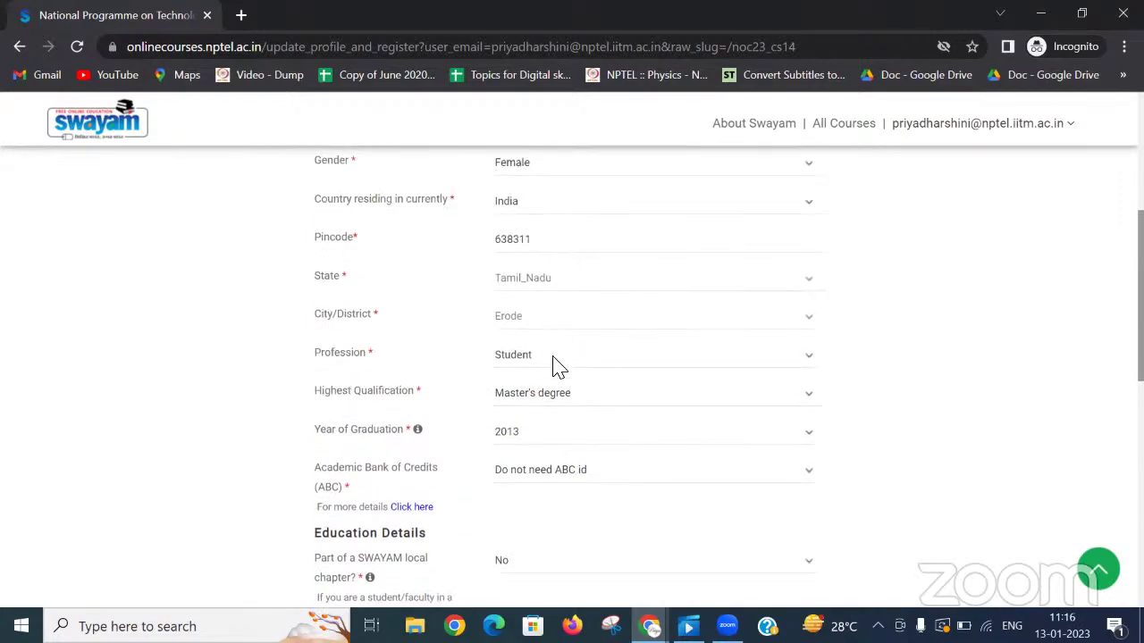
left_click(576, 362)
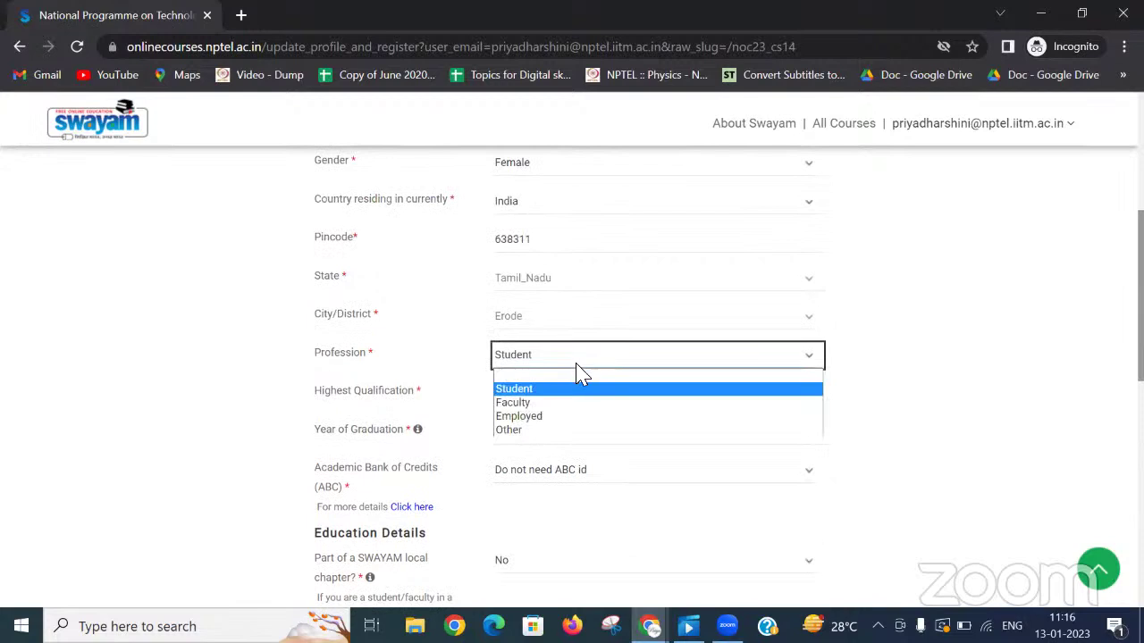
left_click(551, 404)
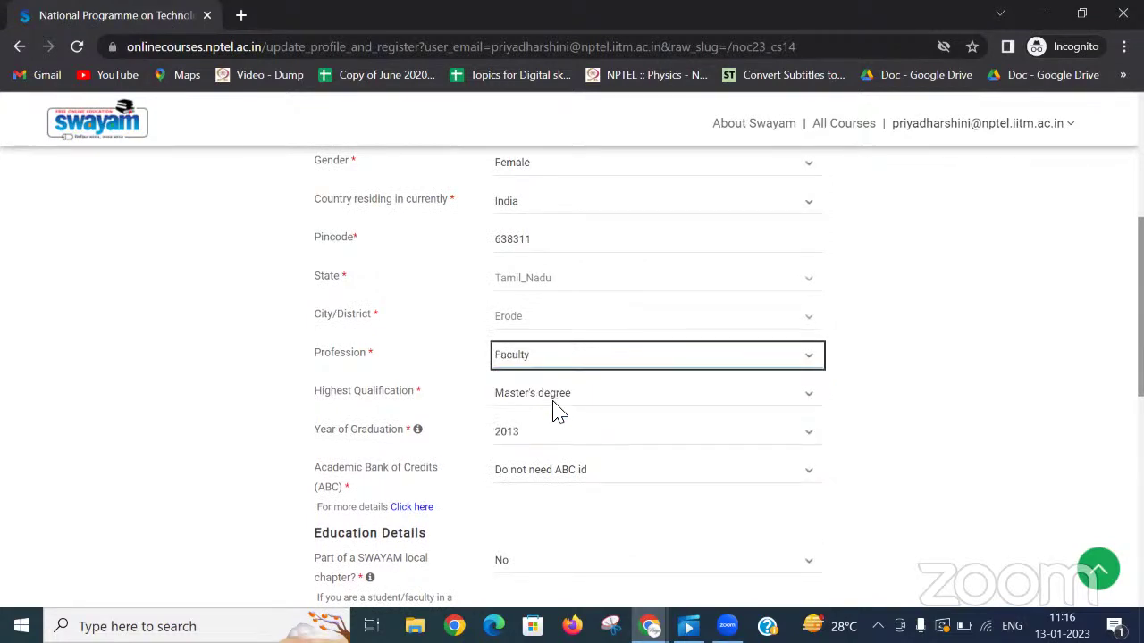
left_click(577, 401)
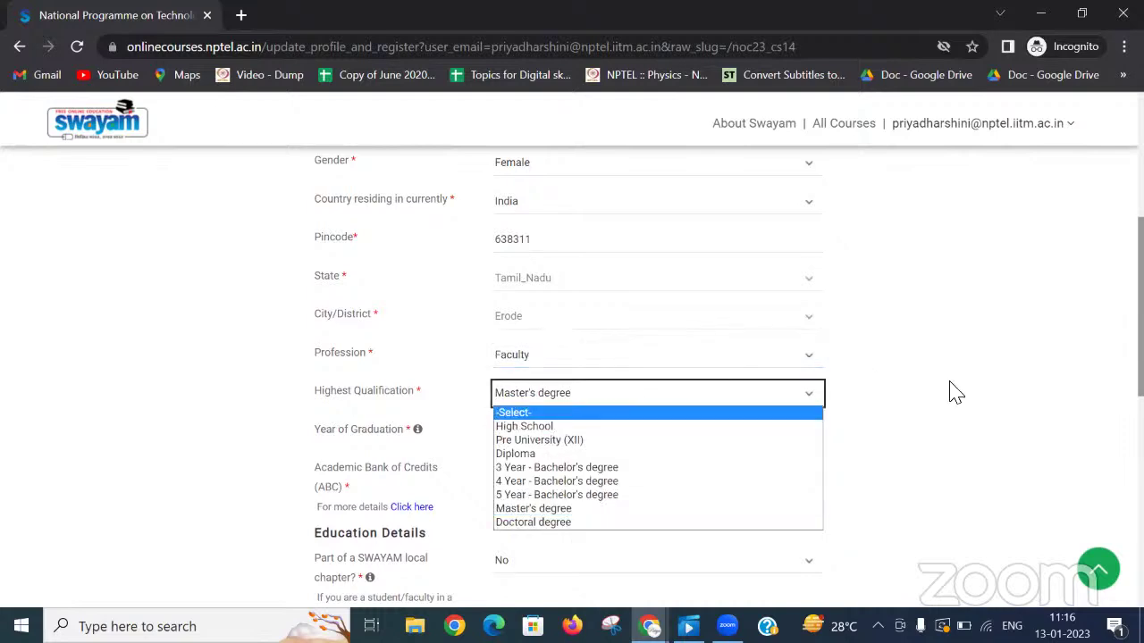
left_click(842, 393)
Step: View the Academic Bank of Credits options and choose "Do not need ABC id"
scroll(707, 360, "down", 1)
scroll(635, 381, "down", 1)
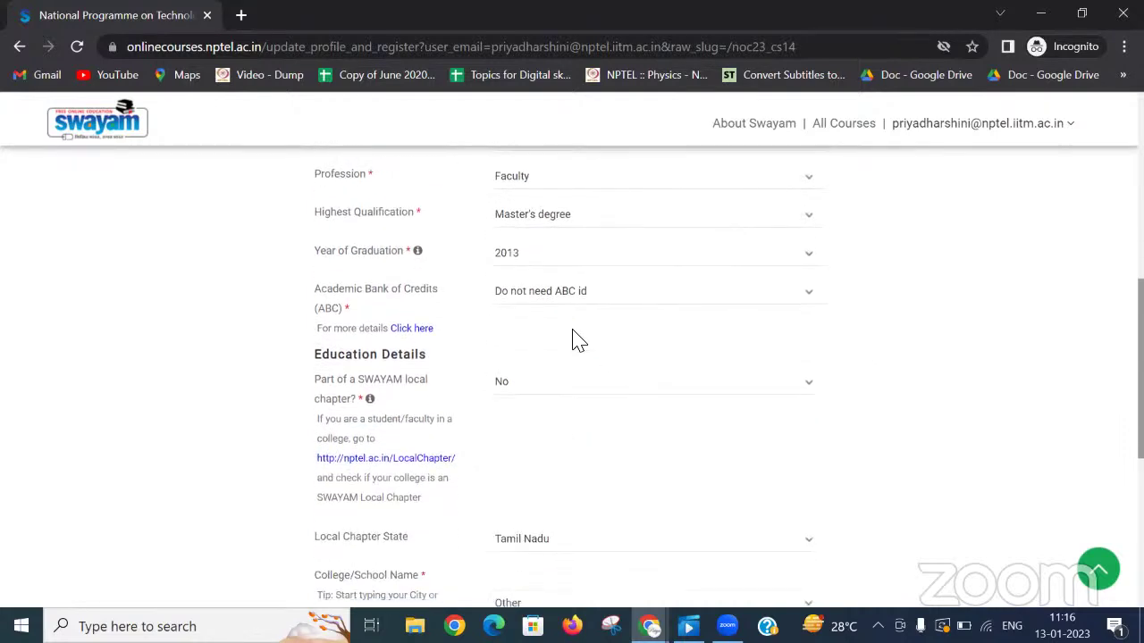
left_click(594, 300)
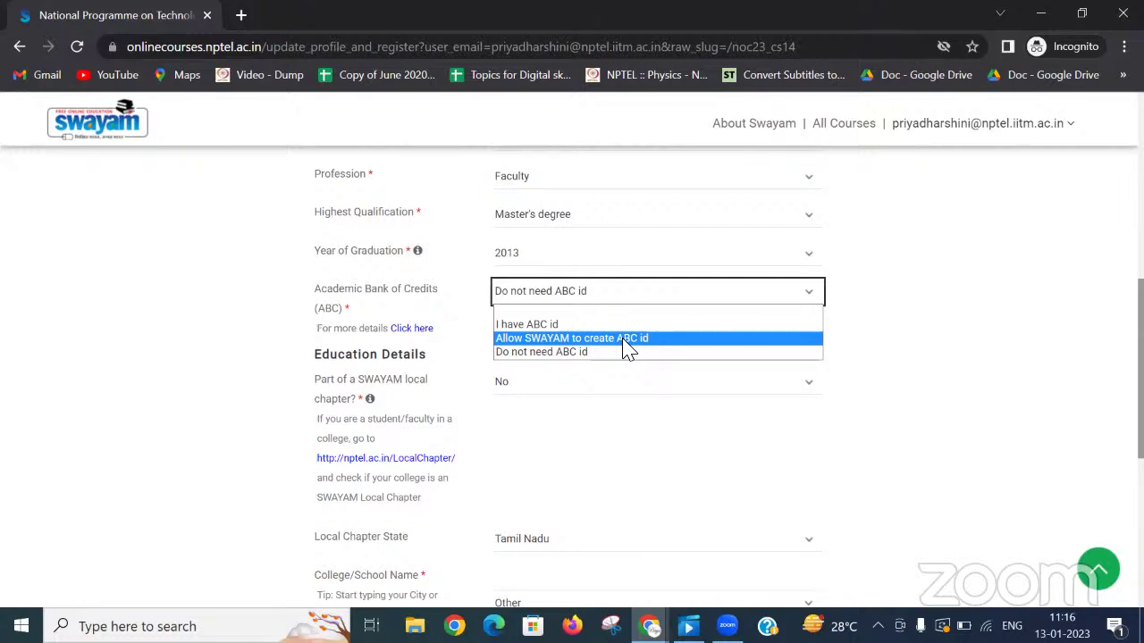
left_click(568, 356)
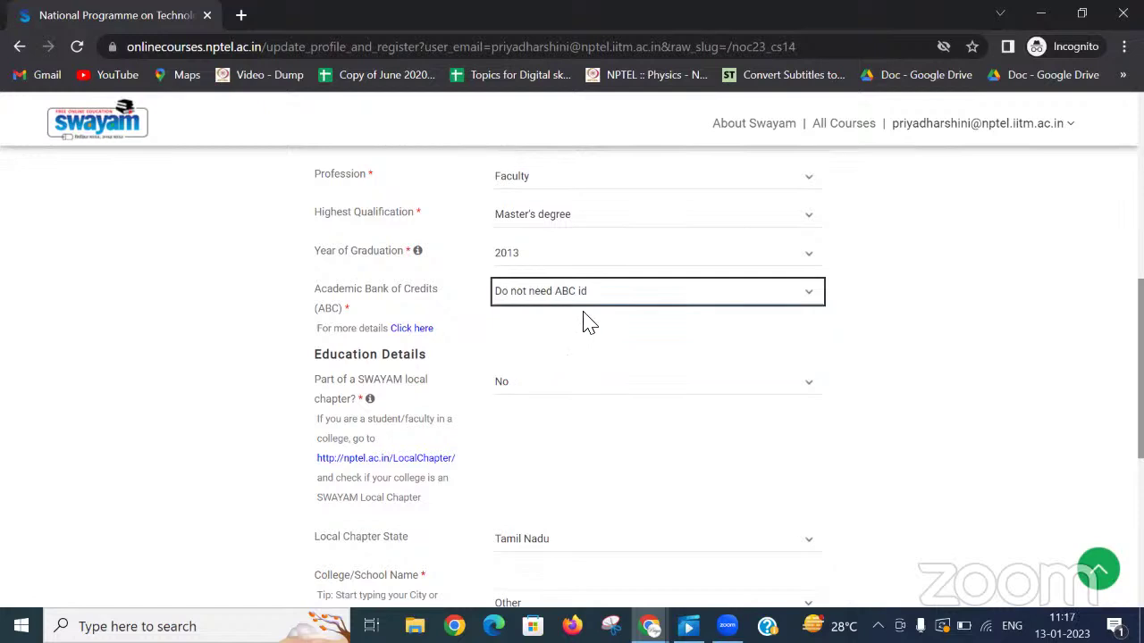
Step: In the education details, set the SWAYAM local chapter membership to Yes
scroll(588, 301, "down", 1)
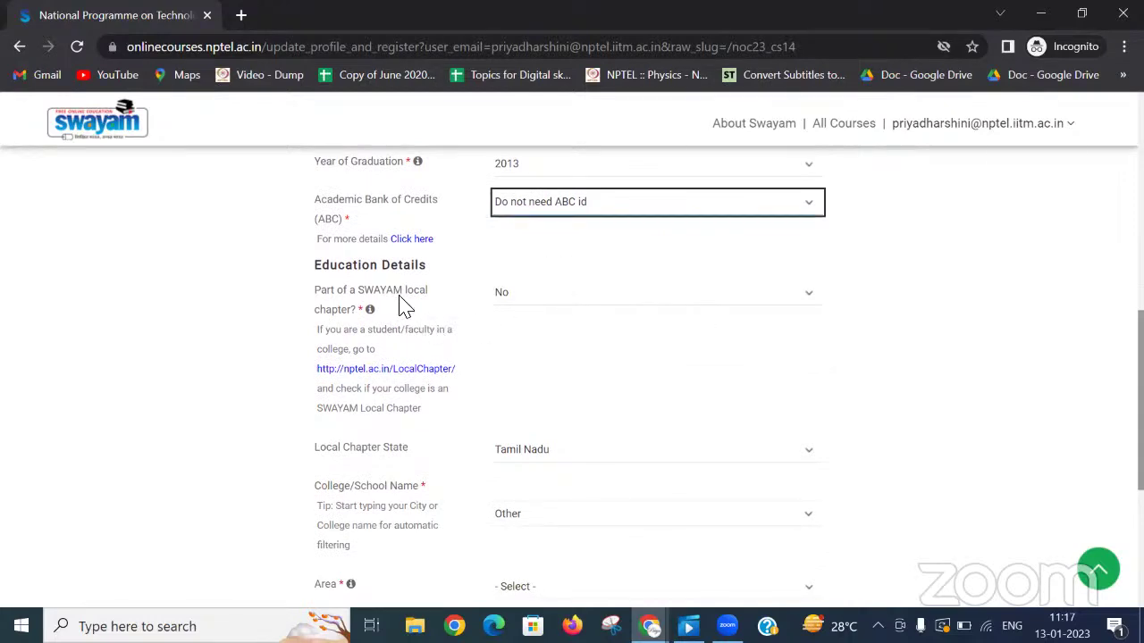
left_click(525, 301)
left_click(516, 336)
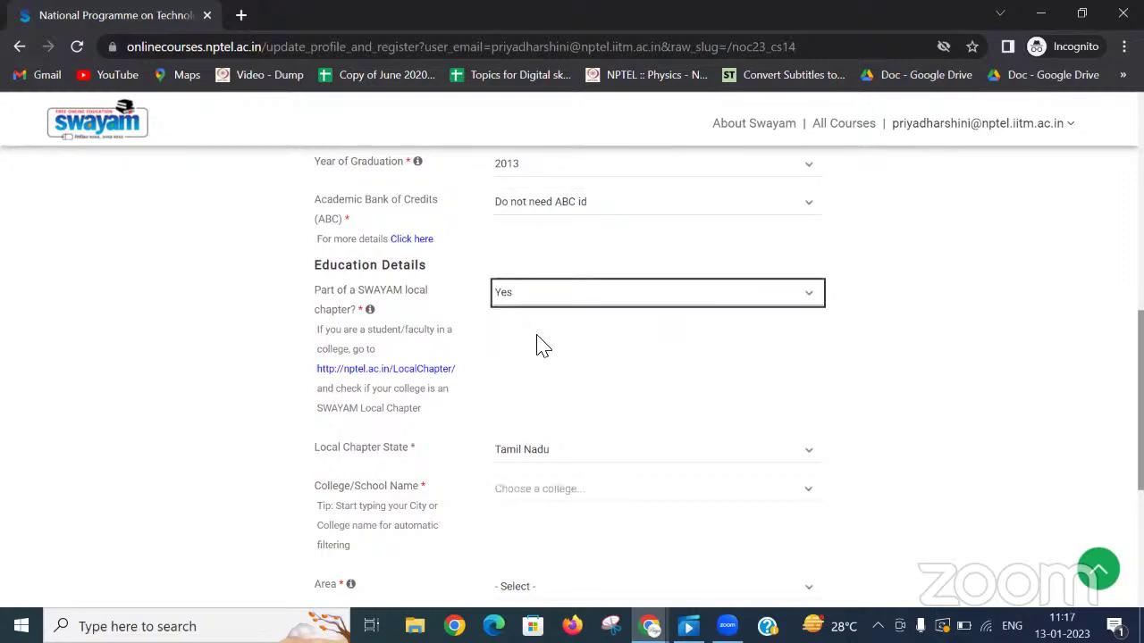
Step: Switch the SWAYAM local chapter membership to No and back to Yes
scroll(542, 346, "down", 1)
left_click(558, 209)
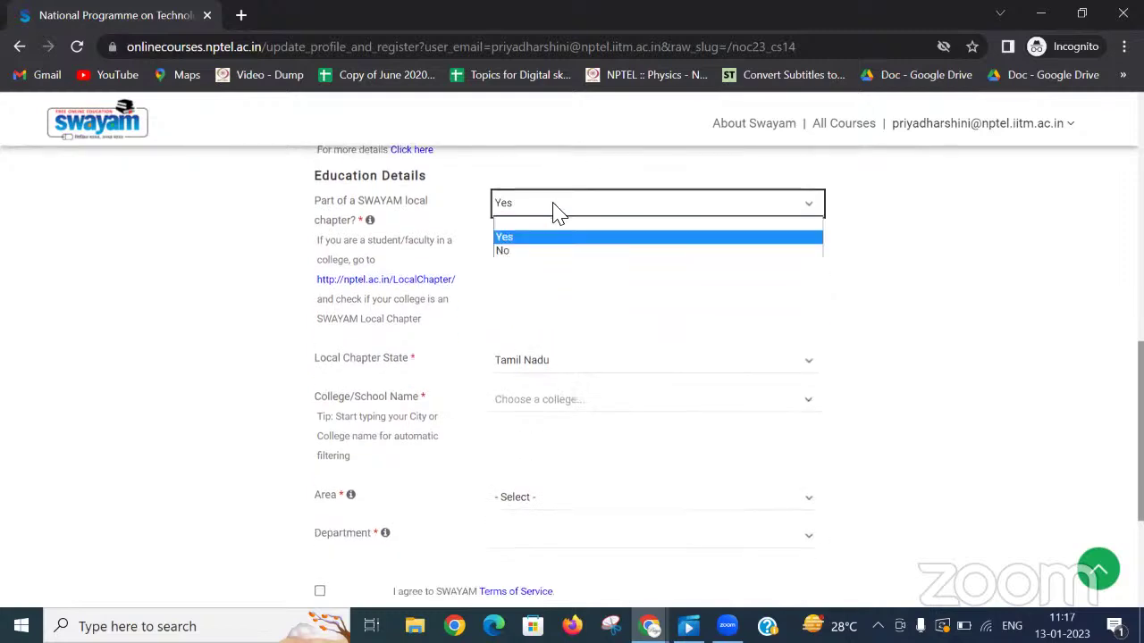
left_click(517, 252)
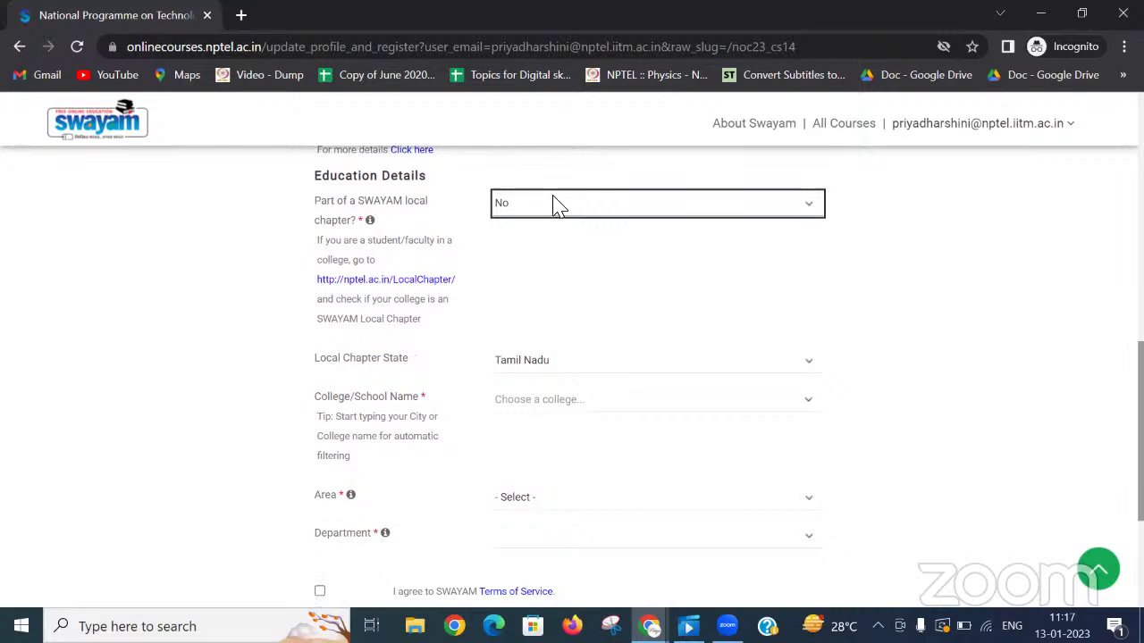
left_click(557, 207)
left_click(539, 238)
Step: Set the local chapter state to Madhya Pradesh in the education details
scroll(542, 243, "down", 1)
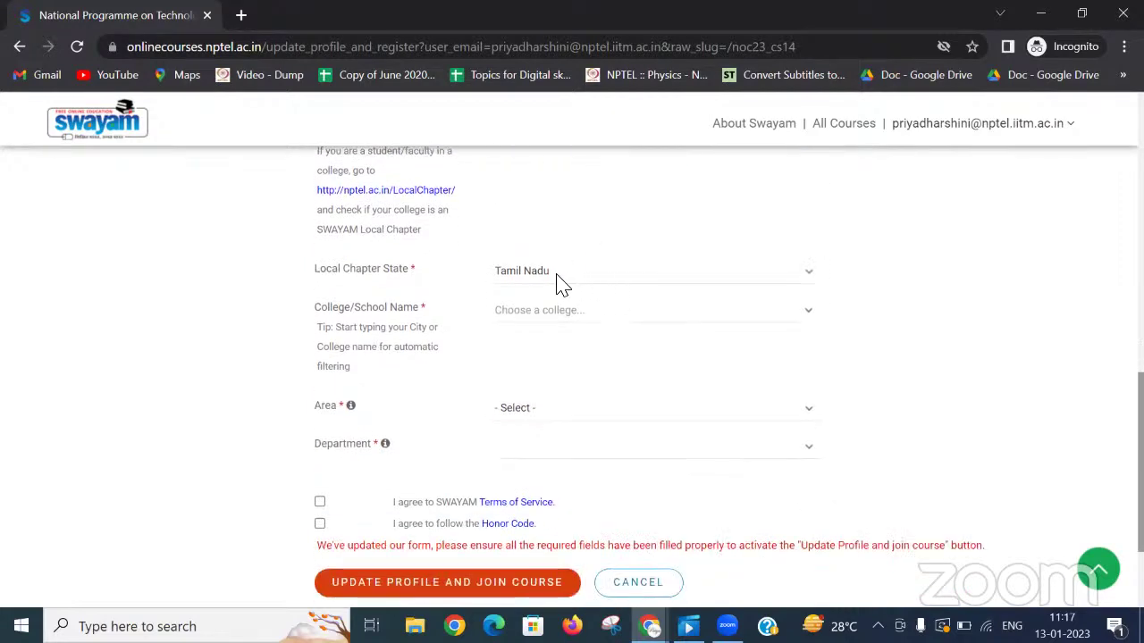
left_click(557, 277)
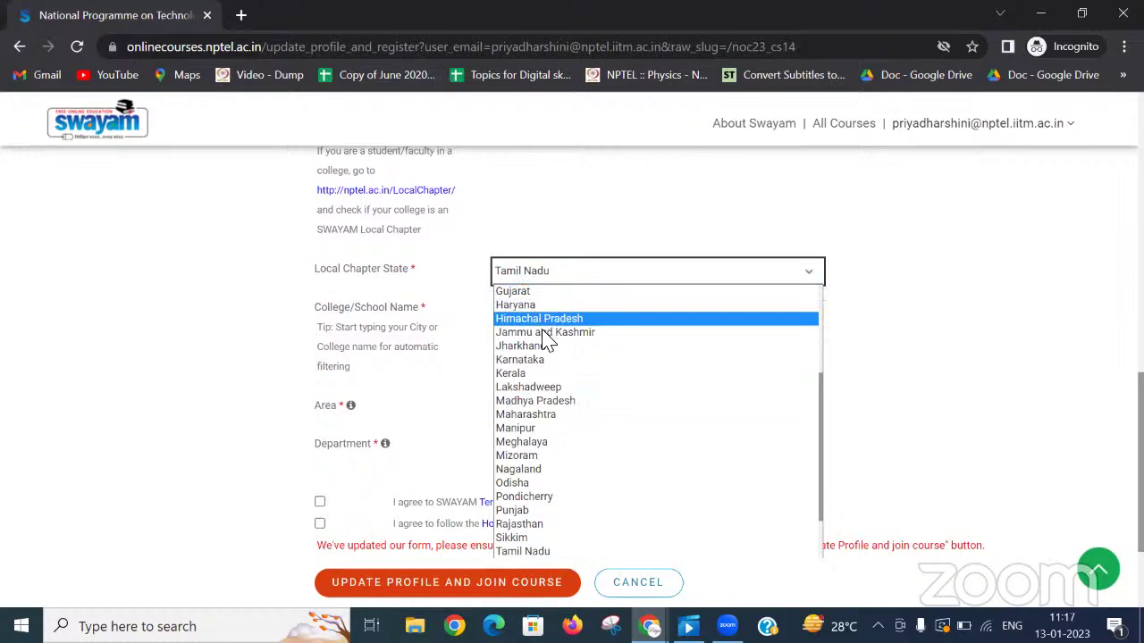
left_click(569, 402)
Step: Look through the list of states and set the local chapter state to Karnataka
left_click(567, 272)
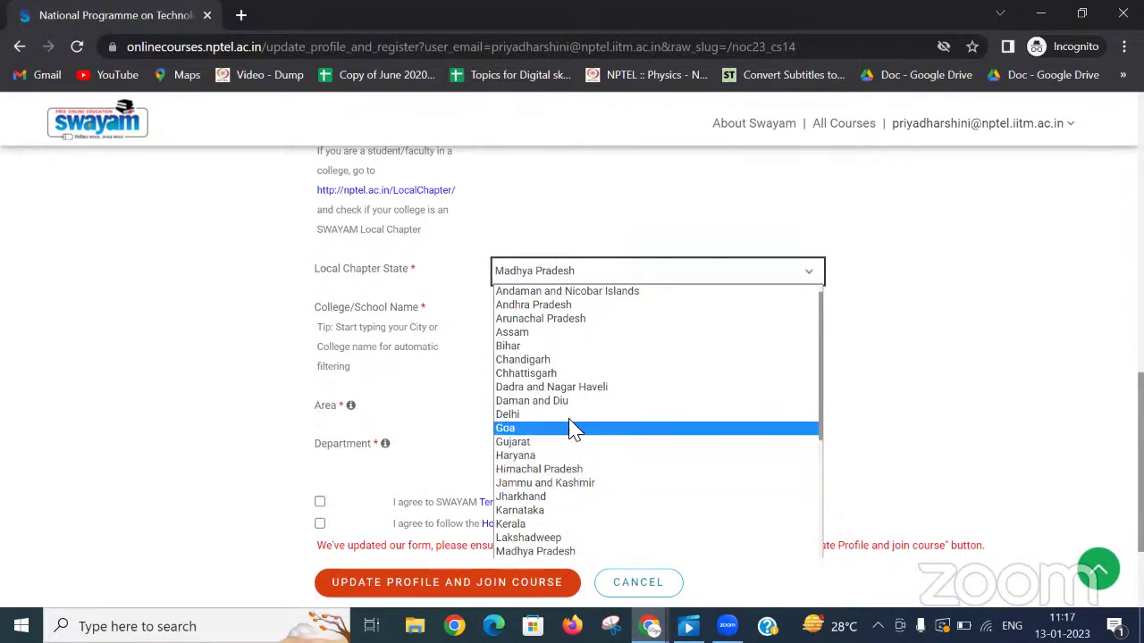
scroll(561, 397, "up", 1)
scroll(572, 444, "down", 5)
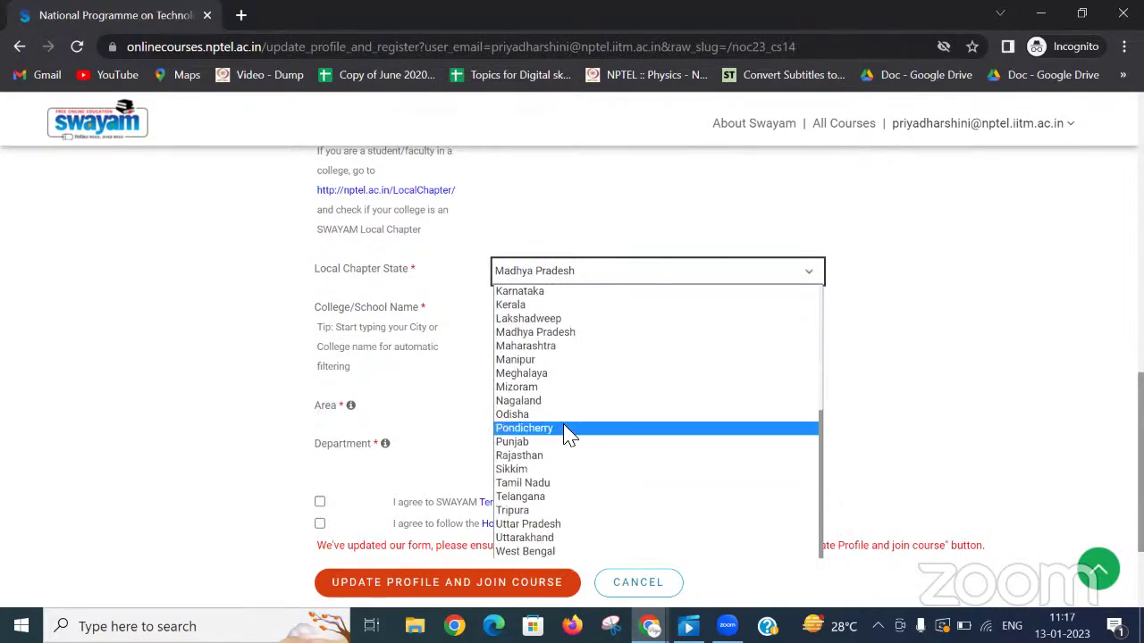
left_click(526, 295)
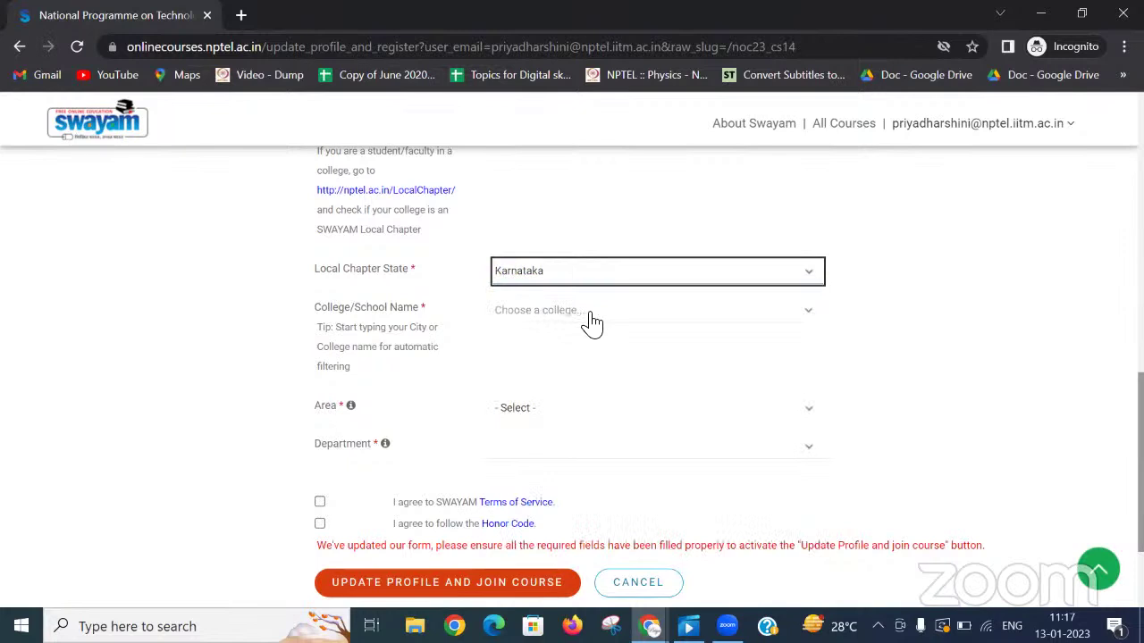
Step: Find the college with "st a" and set the College/School Name to ST AGNES COLLEGE, DAKSHINA KANNADA, KARNATAKA
left_click(592, 313)
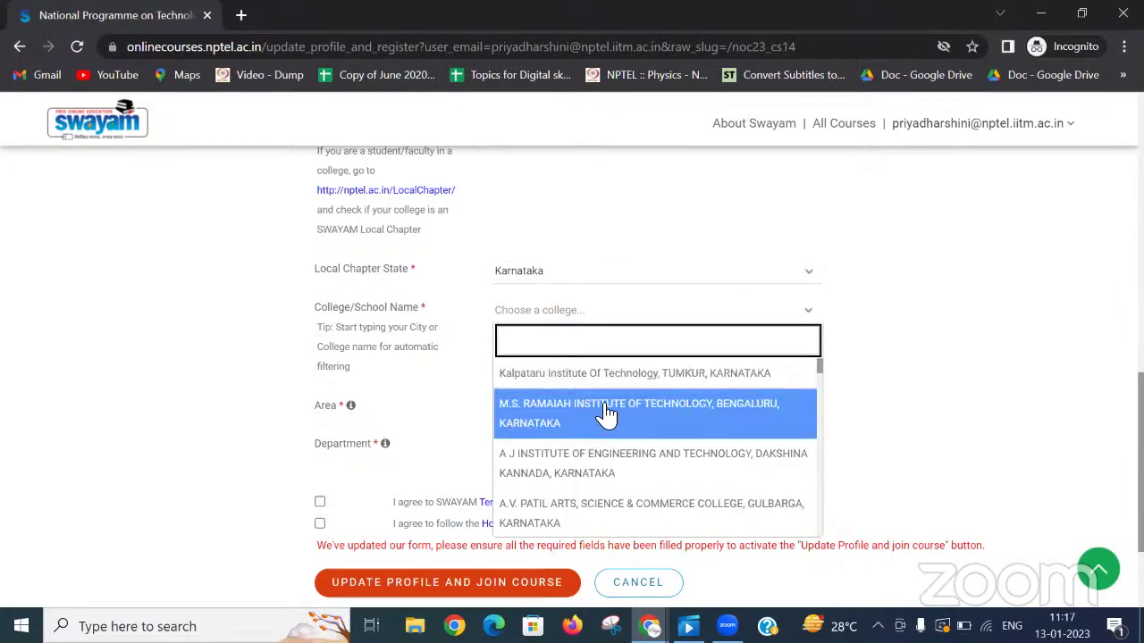
type("st a")
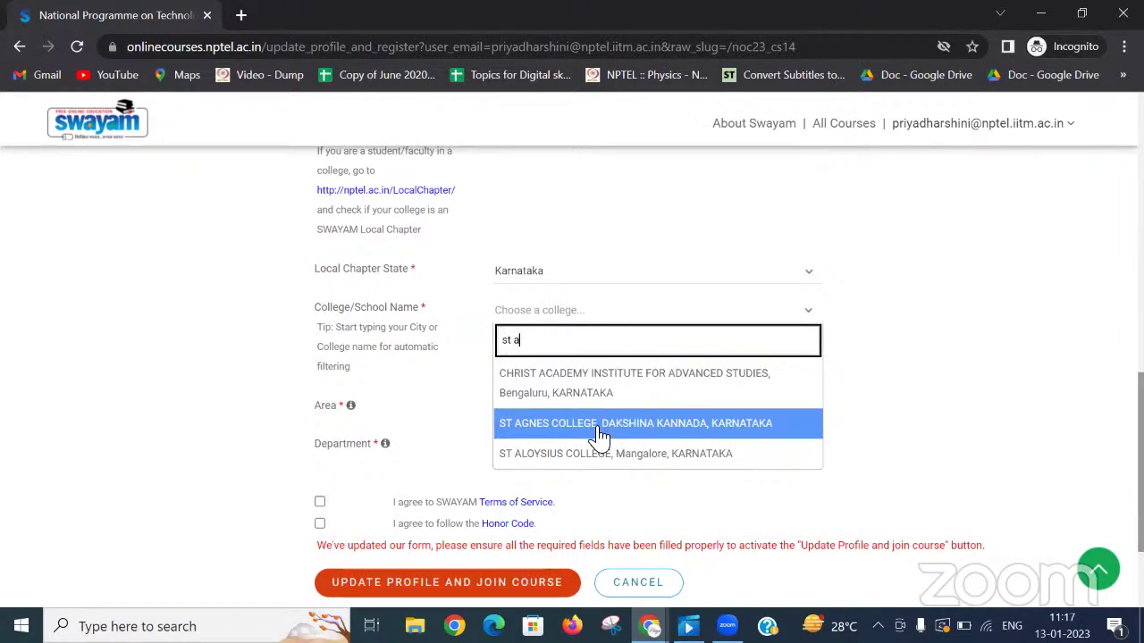
left_click(599, 436)
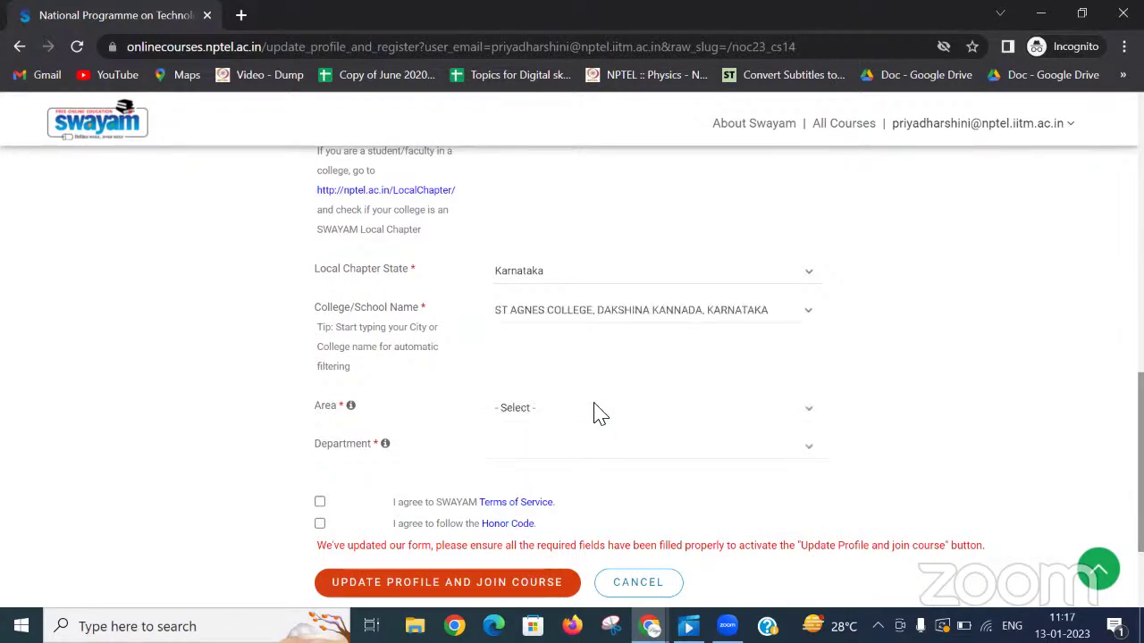
Step: Set the area to Engineering and the department to Electrical Engineering in the education details
scroll(581, 393, "down", 1)
left_click(527, 322)
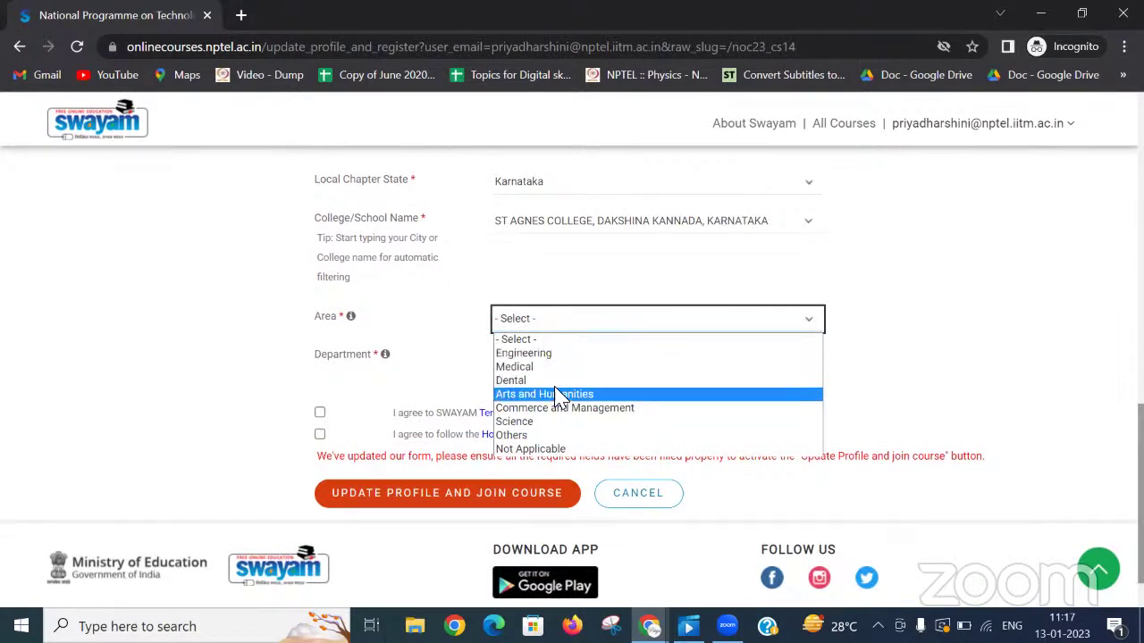
left_click(547, 355)
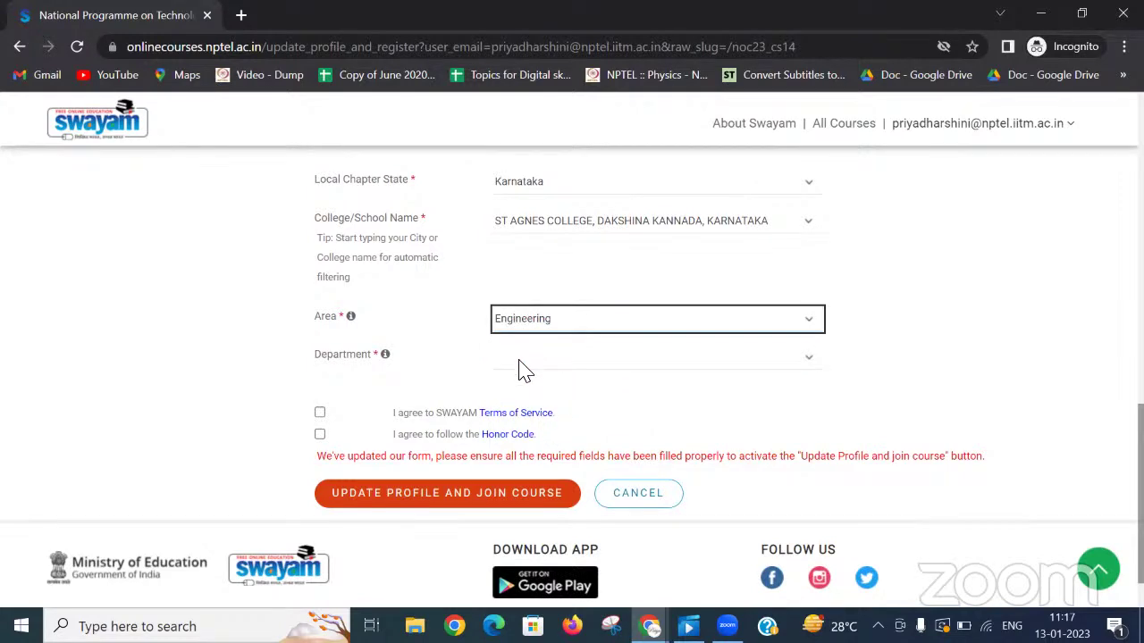
left_click(554, 357)
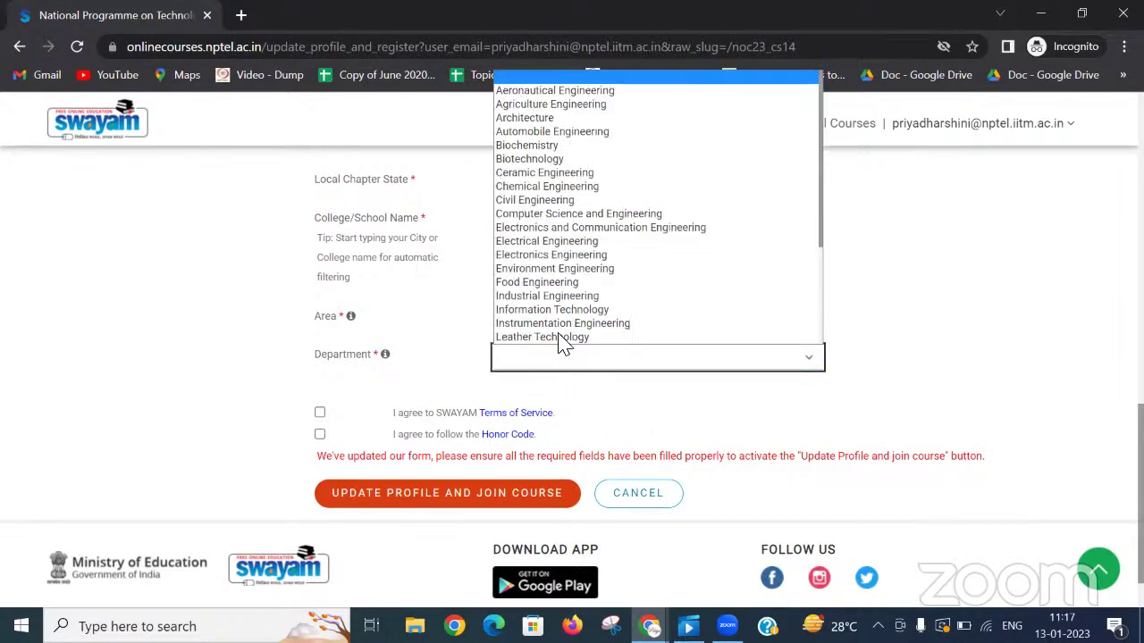
left_click(578, 246)
Step: Agree to the SWAYAM Terms of Service and Honor Code, submit the profile to join the course, and dismiss the registration notice
scroll(759, 331, "down", 1)
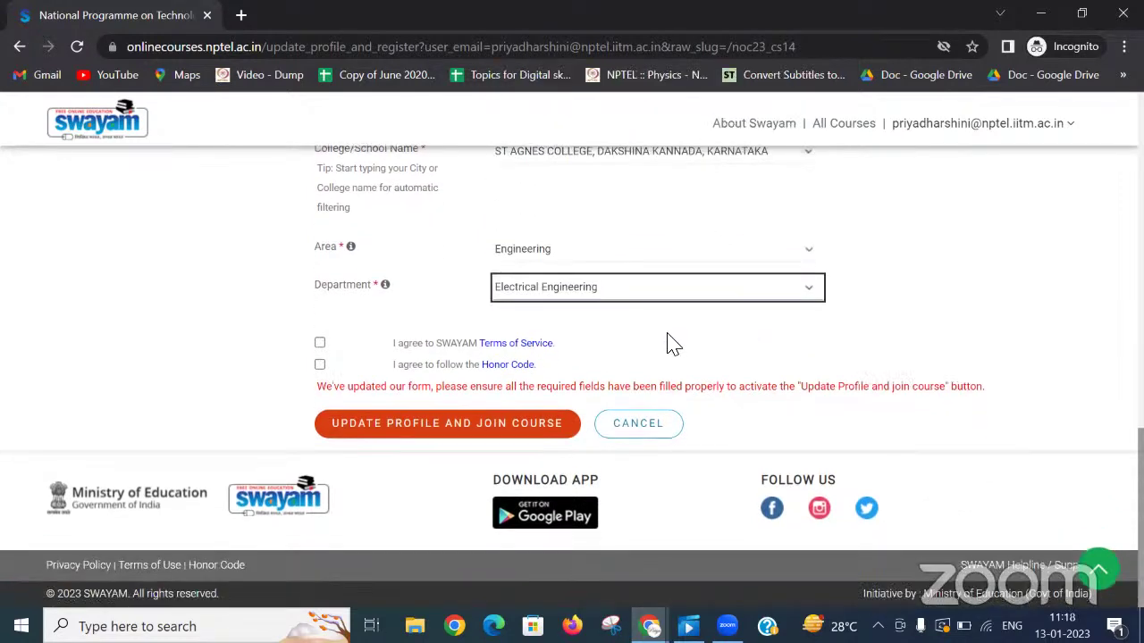
left_click(320, 344)
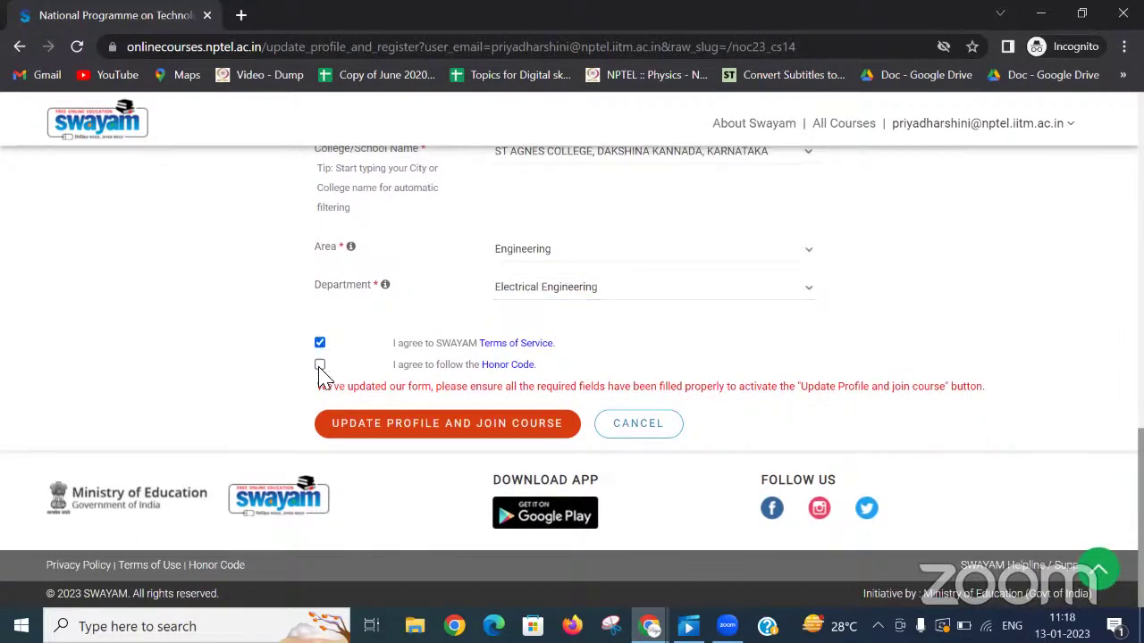
left_click(320, 365)
left_click(467, 429)
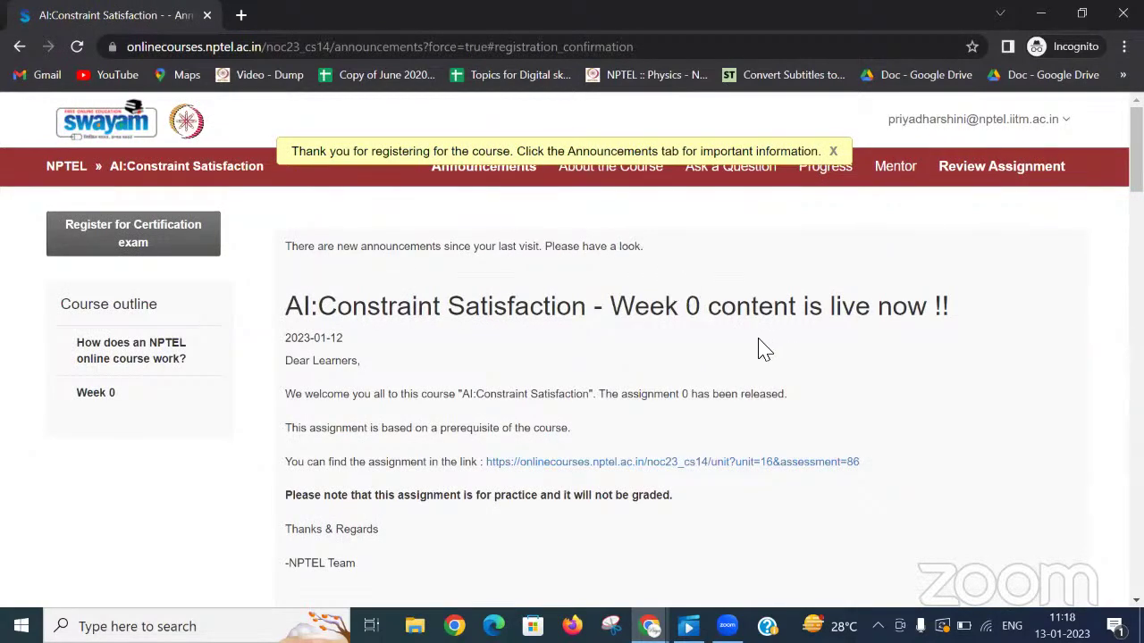
left_click(831, 152)
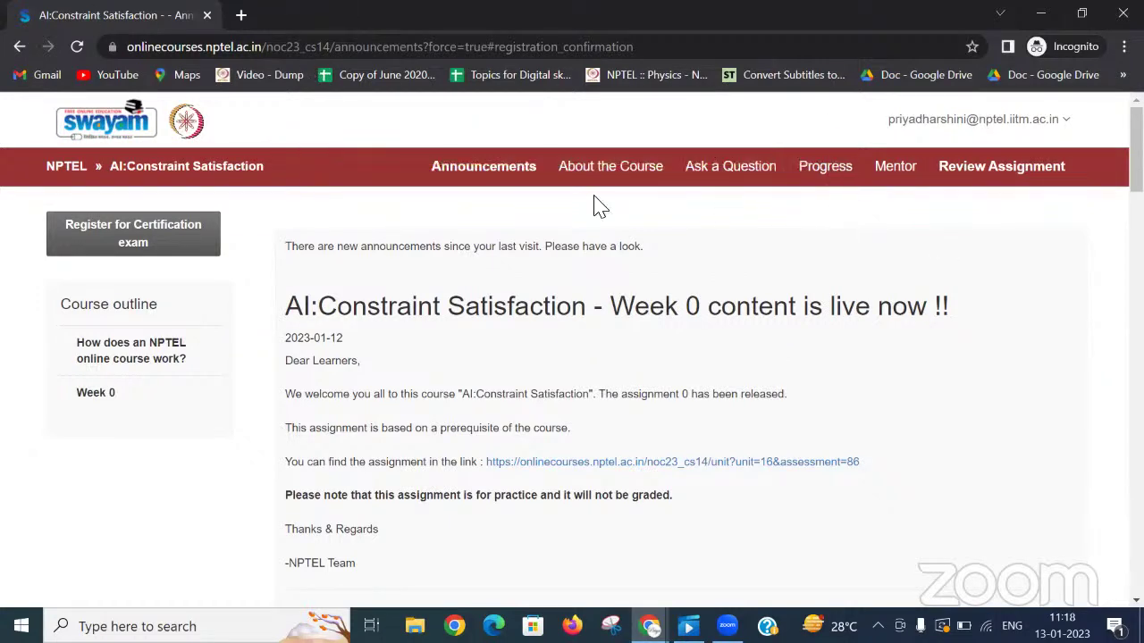
Step: Open the course announcements and look through the latest posts
left_click(482, 177)
scroll(506, 388, "down", 2)
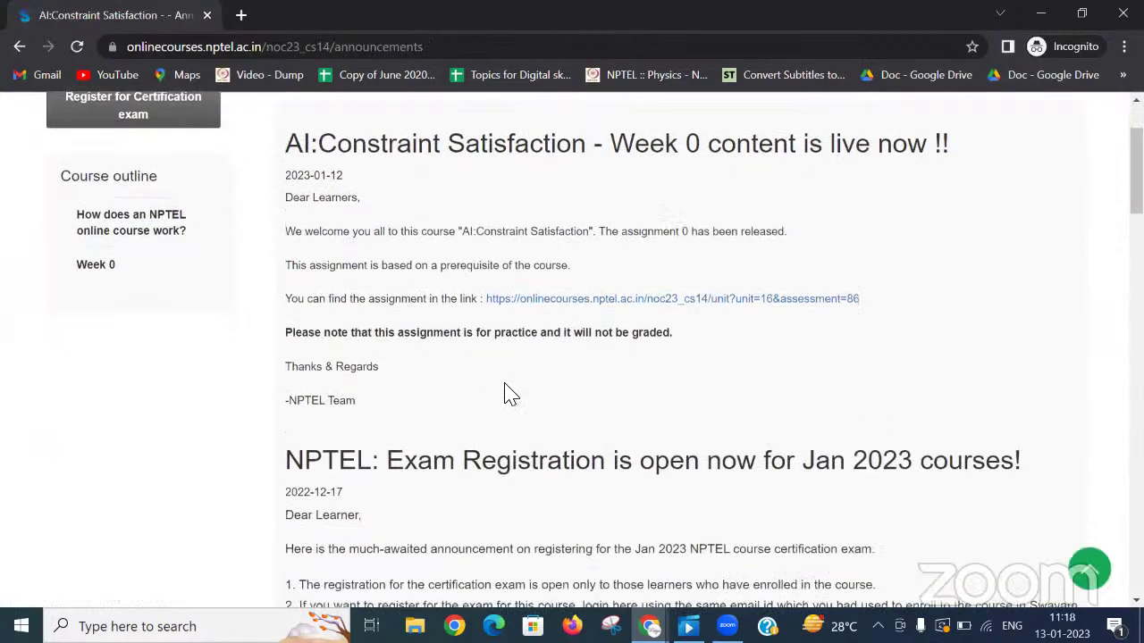
scroll(600, 192, "up", 2)
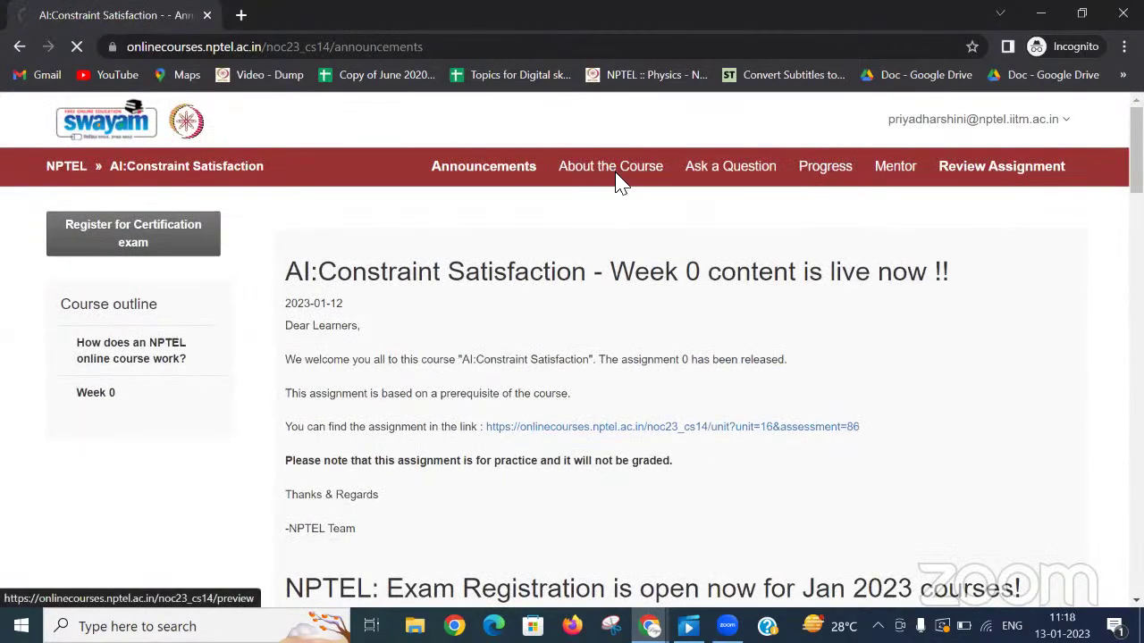
Step: View the About the Course page with its introduction and summary, and return to the announcements
left_click(616, 182)
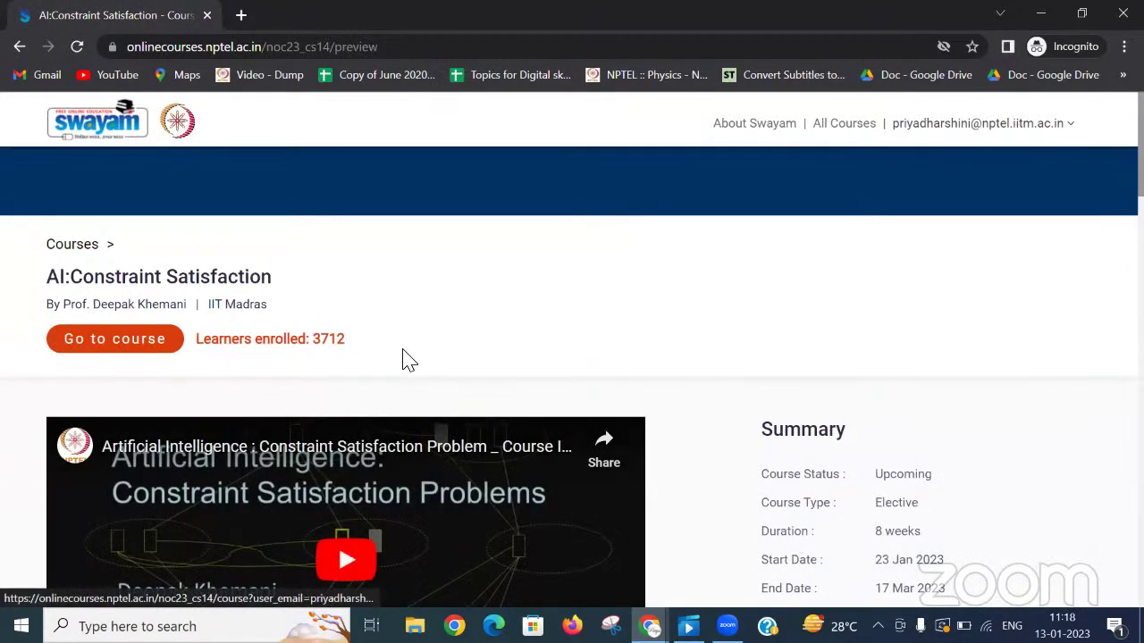
scroll(405, 360, "down", 3)
scroll(420, 357, "up", 2)
scroll(653, 332, "down", 3)
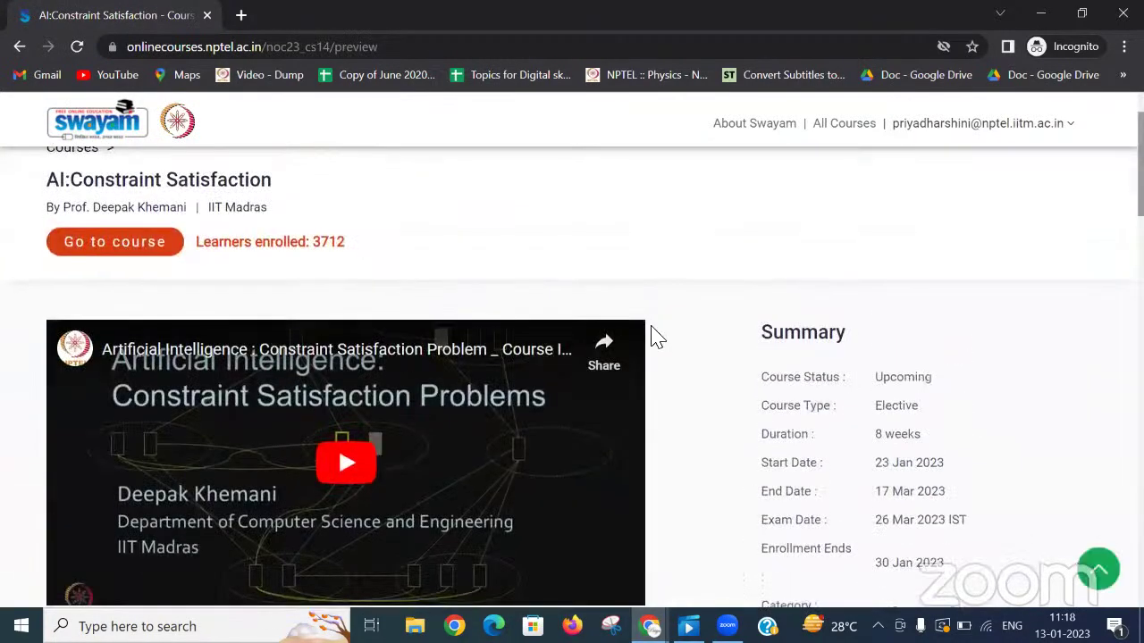
scroll(617, 349, "up", 4)
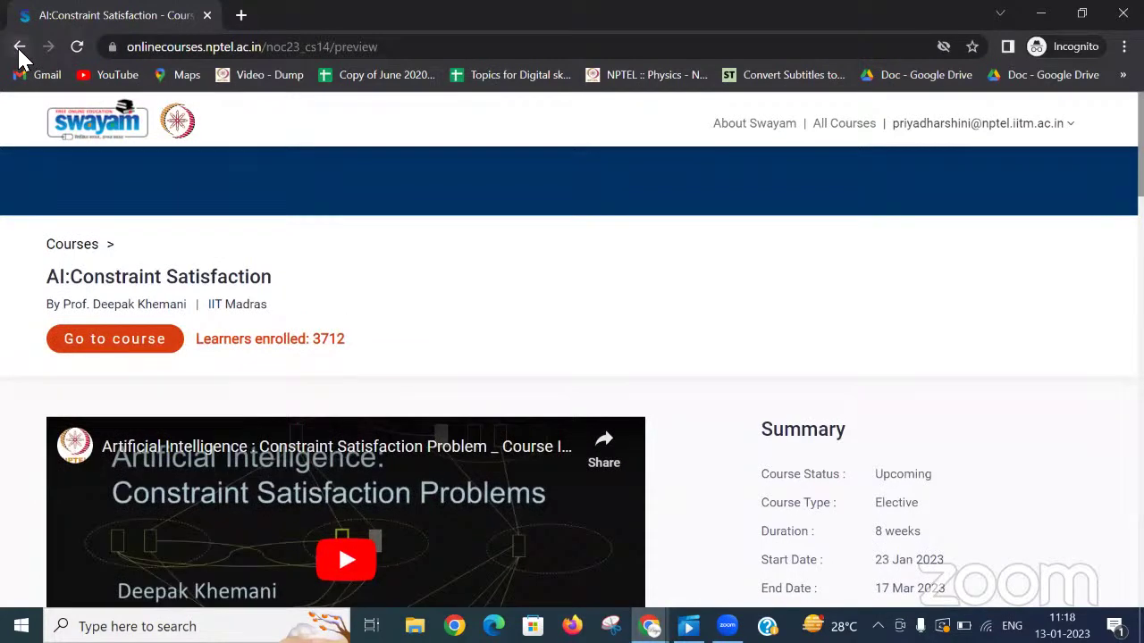
left_click(19, 46)
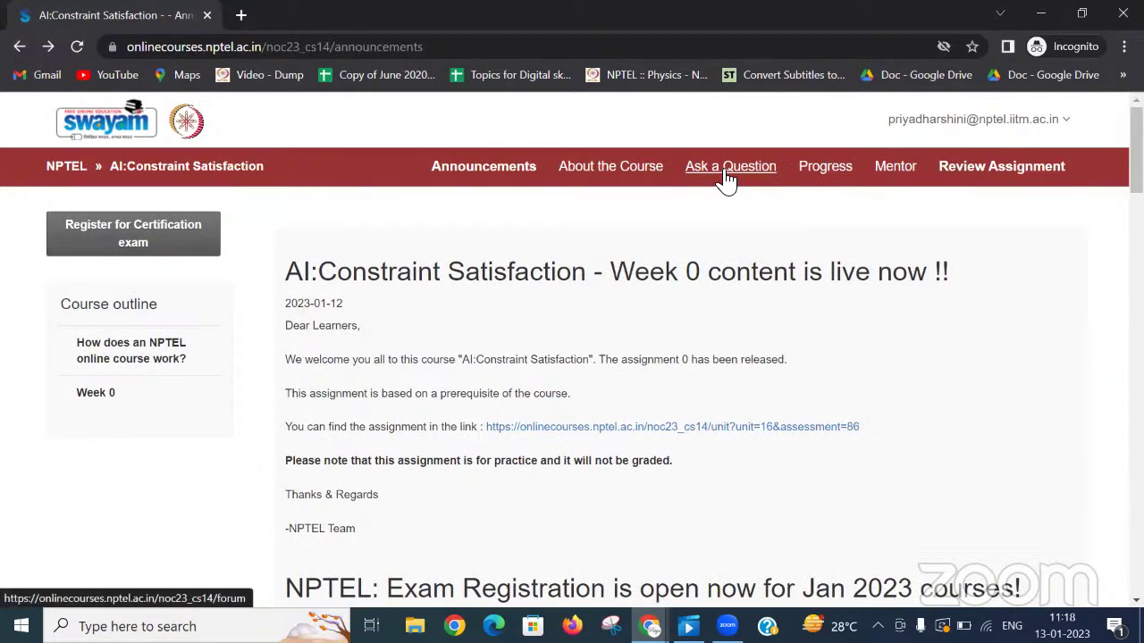
Step: Open the course Progress page and review the enrolment details, assessment scores and subscription options
left_click(817, 177)
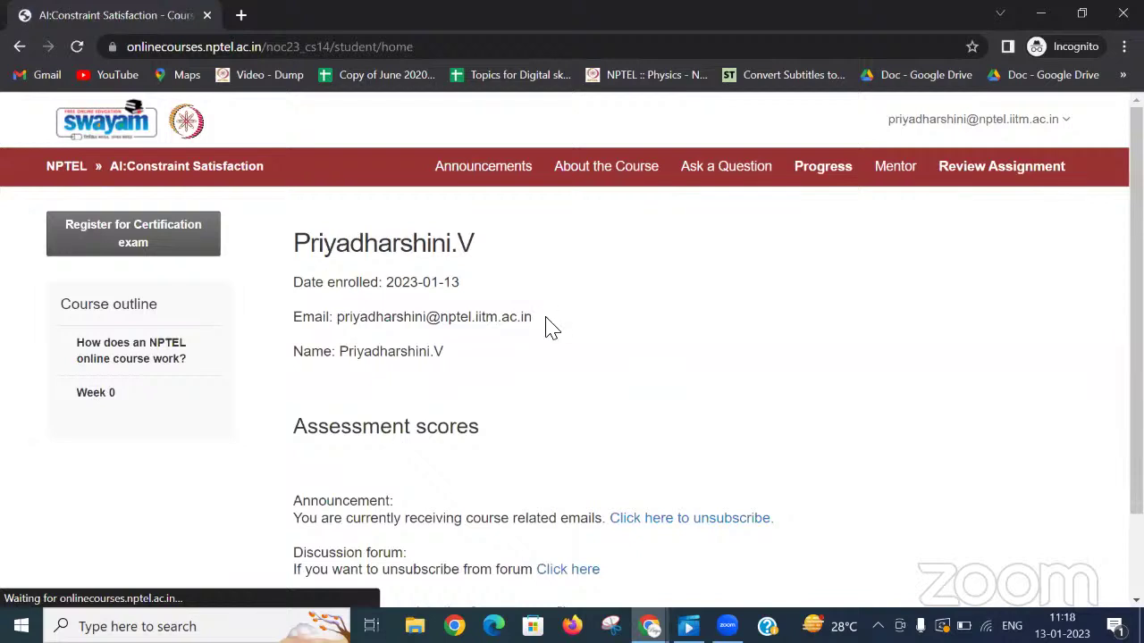
scroll(557, 357, "down", 1)
scroll(563, 357, "down", 1)
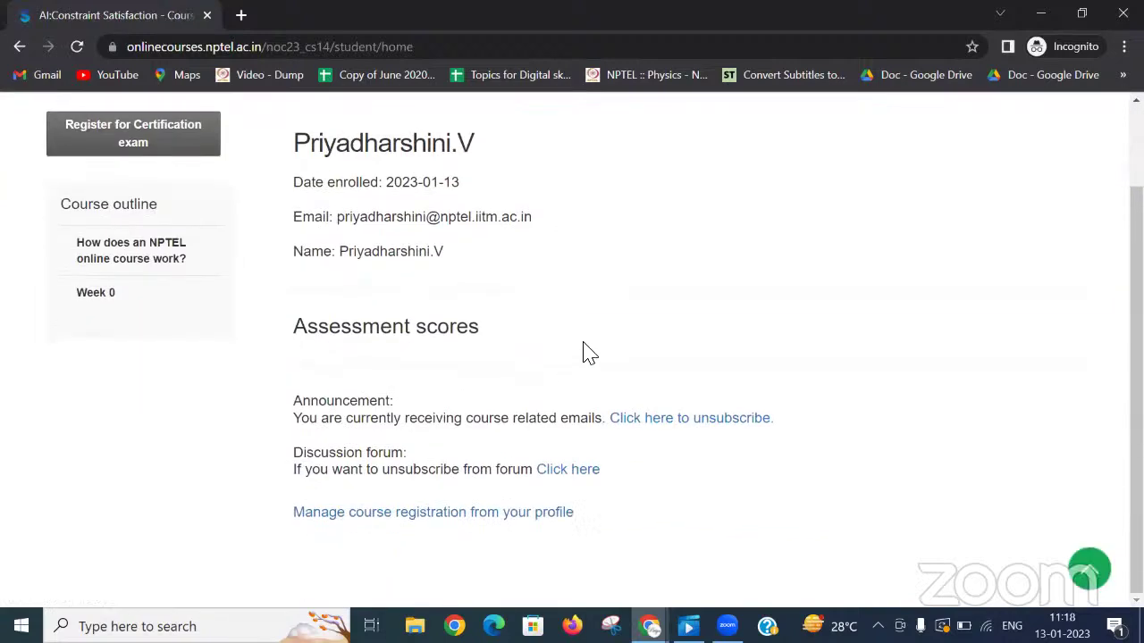
scroll(590, 353, "up", 2)
Step: View the course's Mentor page and its Review Assignment page, and return to the Mentor page
left_click(892, 174)
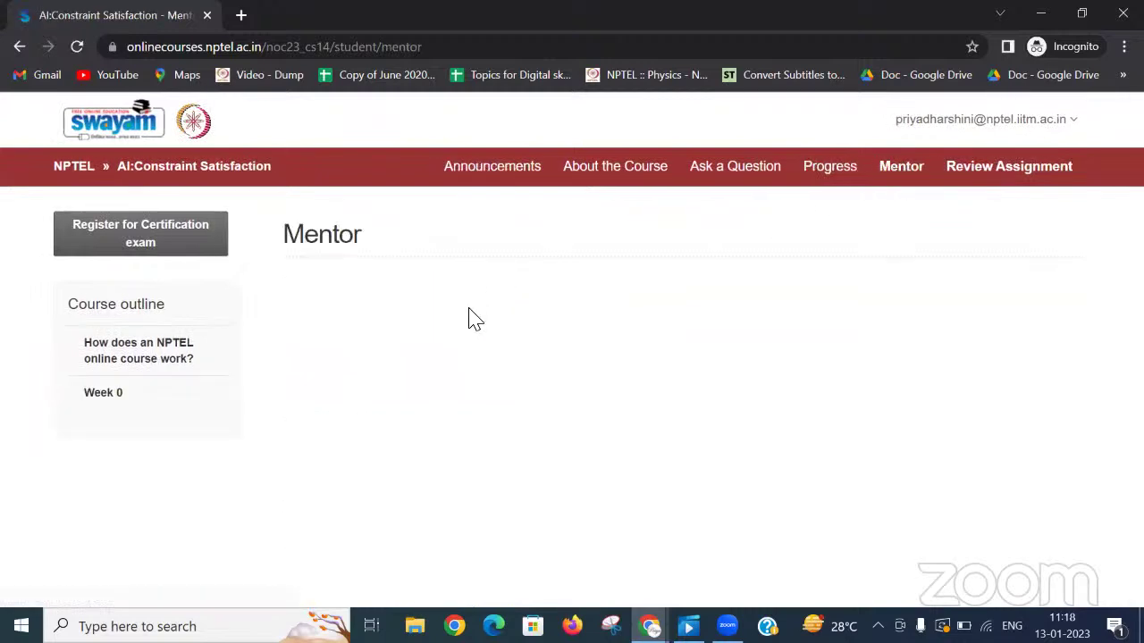
left_click(980, 171)
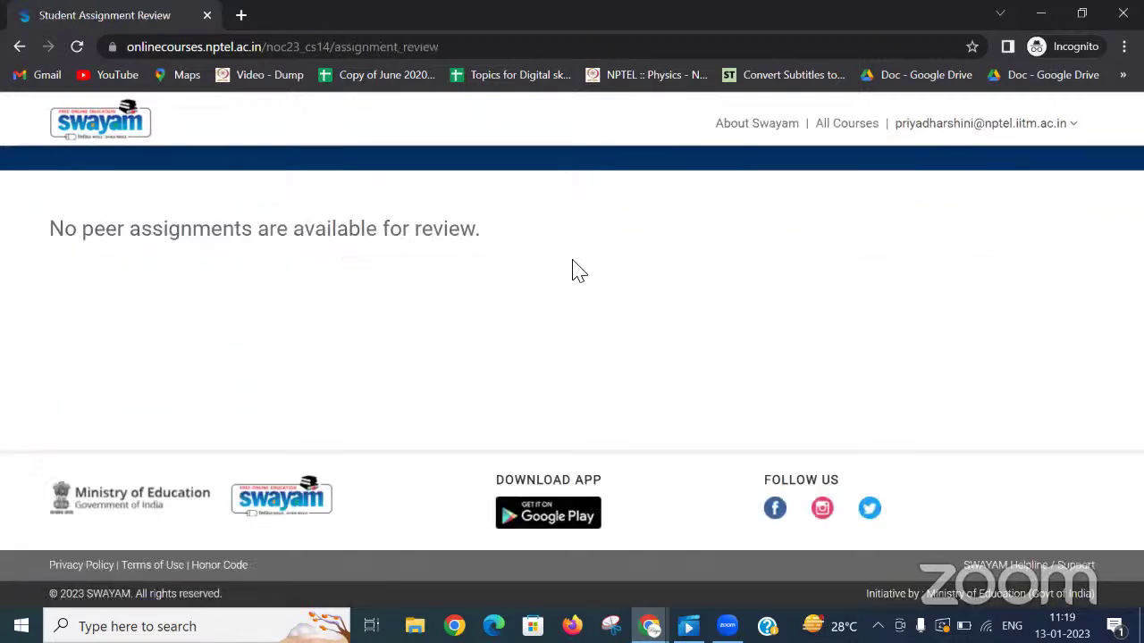
left_click(18, 45)
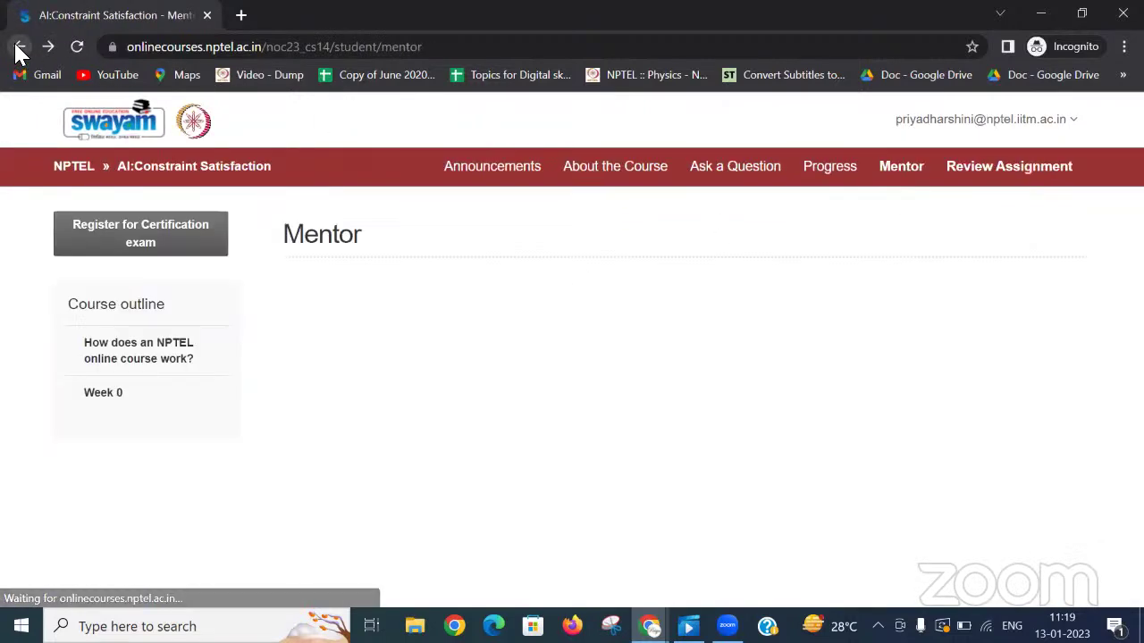
Step: From the course announcements, open the exam registration form linked in the Jan 2023 exam registration post
left_click(491, 175)
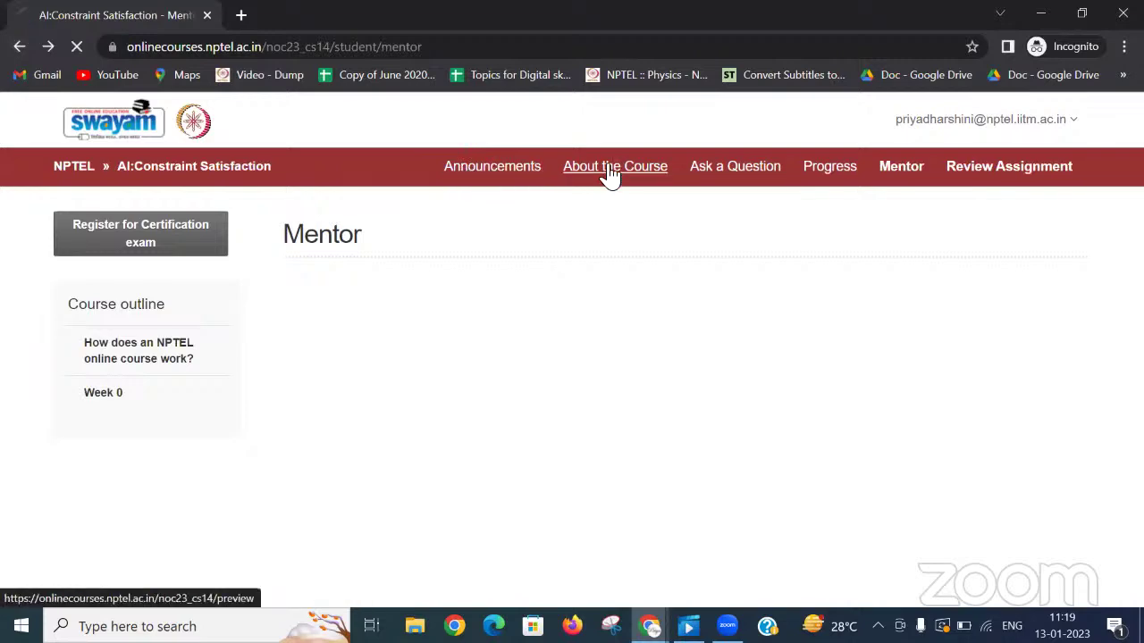
scroll(453, 454, "down", 5)
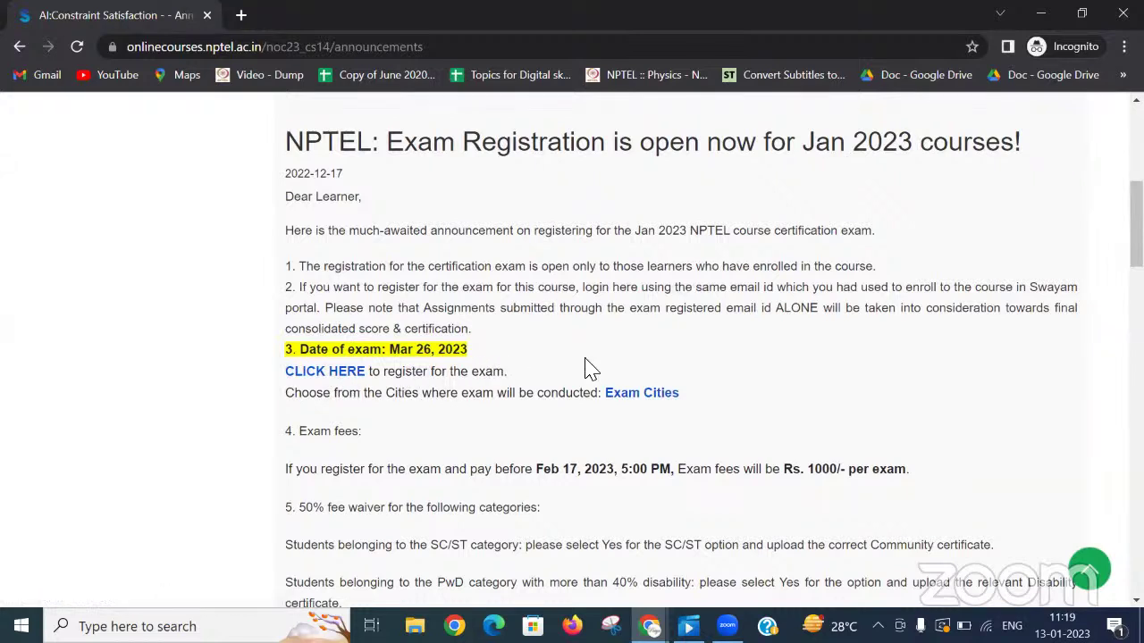
left_click(344, 379)
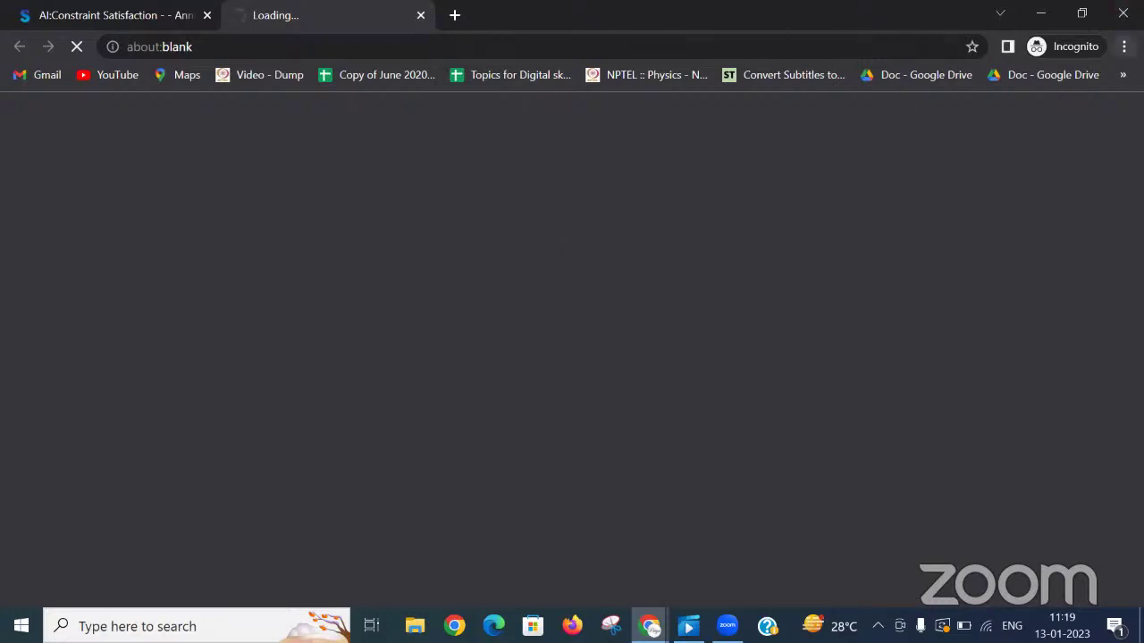
left_click(1125, 46)
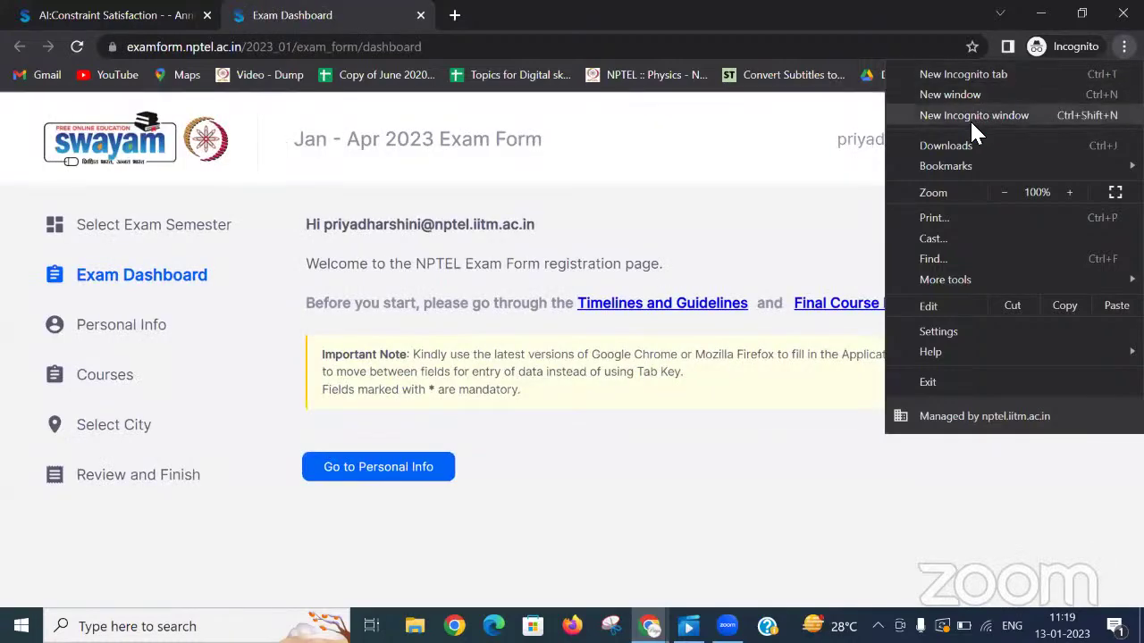
left_click(728, 180)
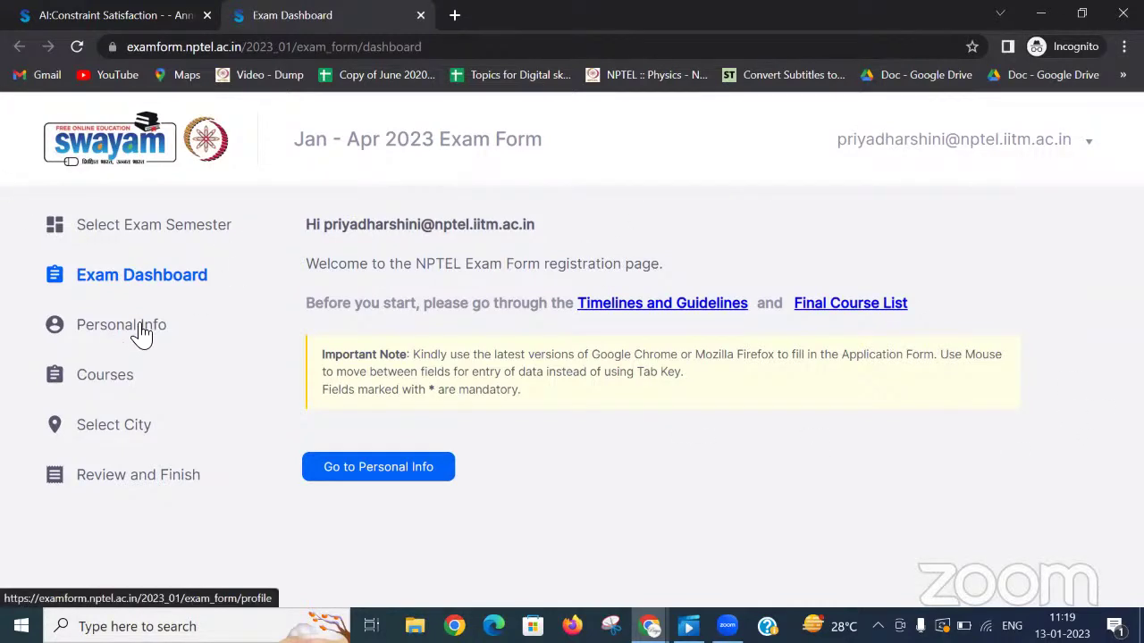
Step: Go to the Personal Info section of the exam form and review the e-mail, name and date of birth fields
left_click(369, 478)
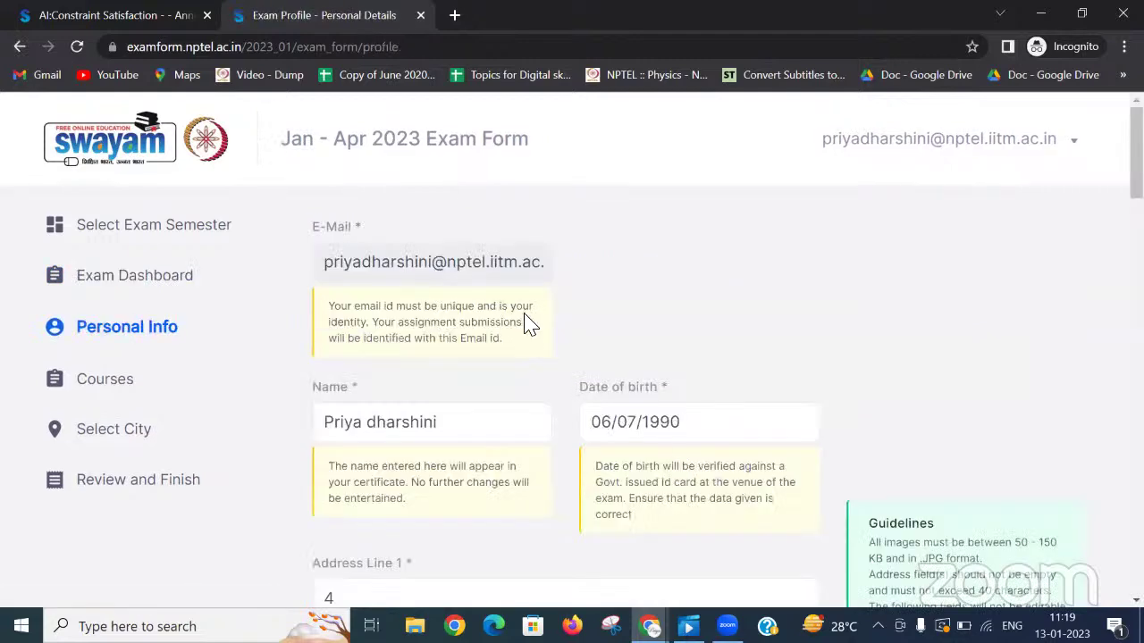
scroll(532, 335, "down", 4)
scroll(527, 362, "up", 3)
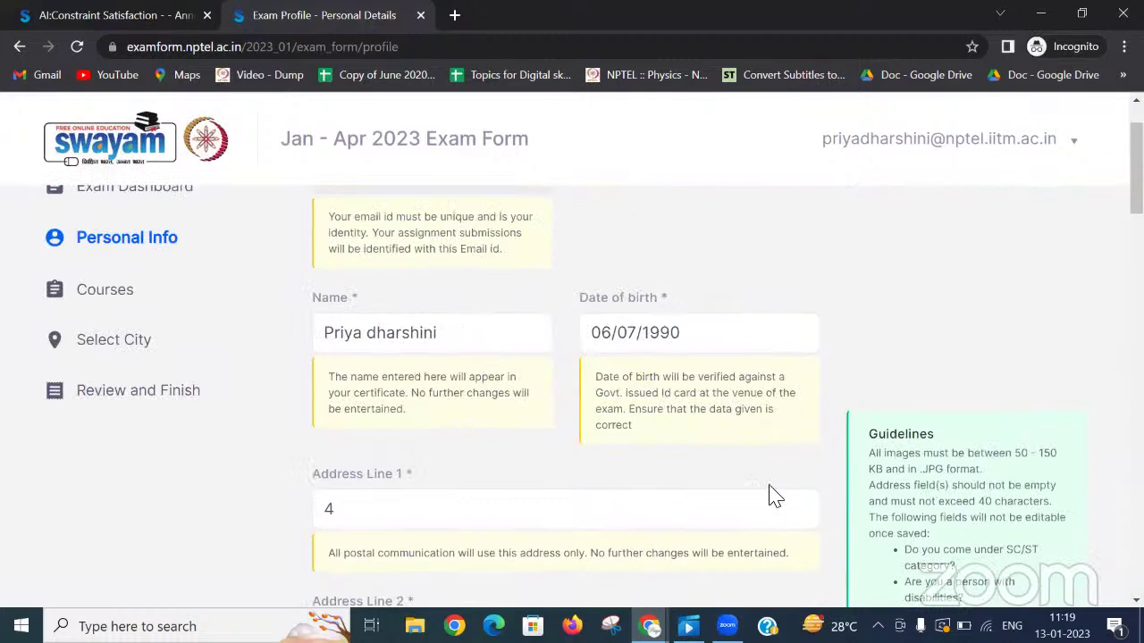
scroll(557, 465, "up", 1)
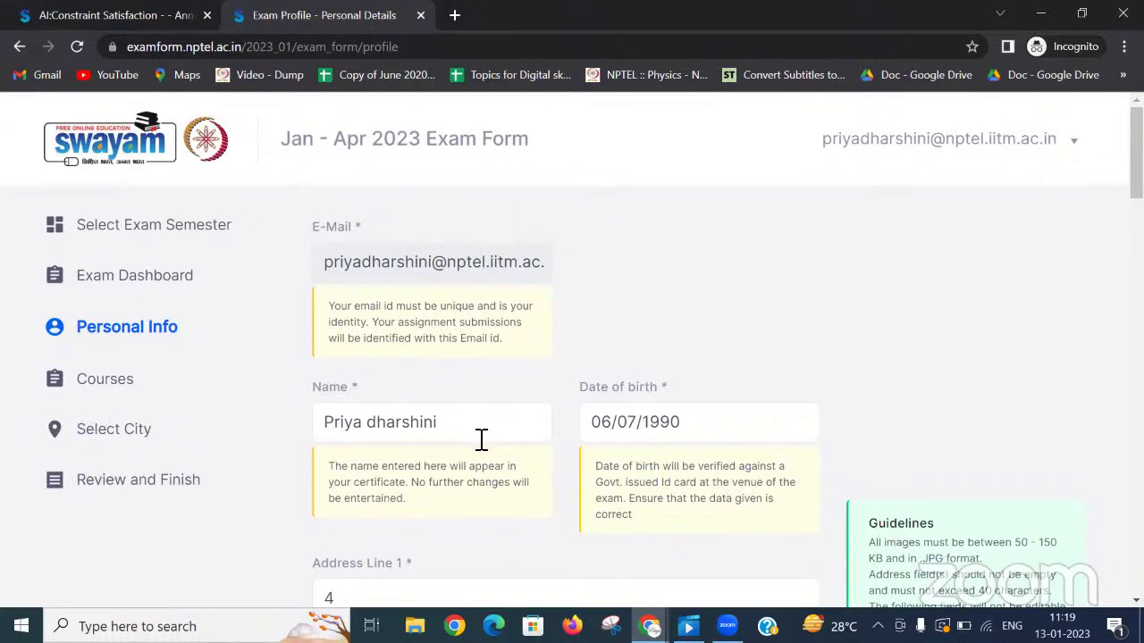
scroll(581, 358, "down", 1)
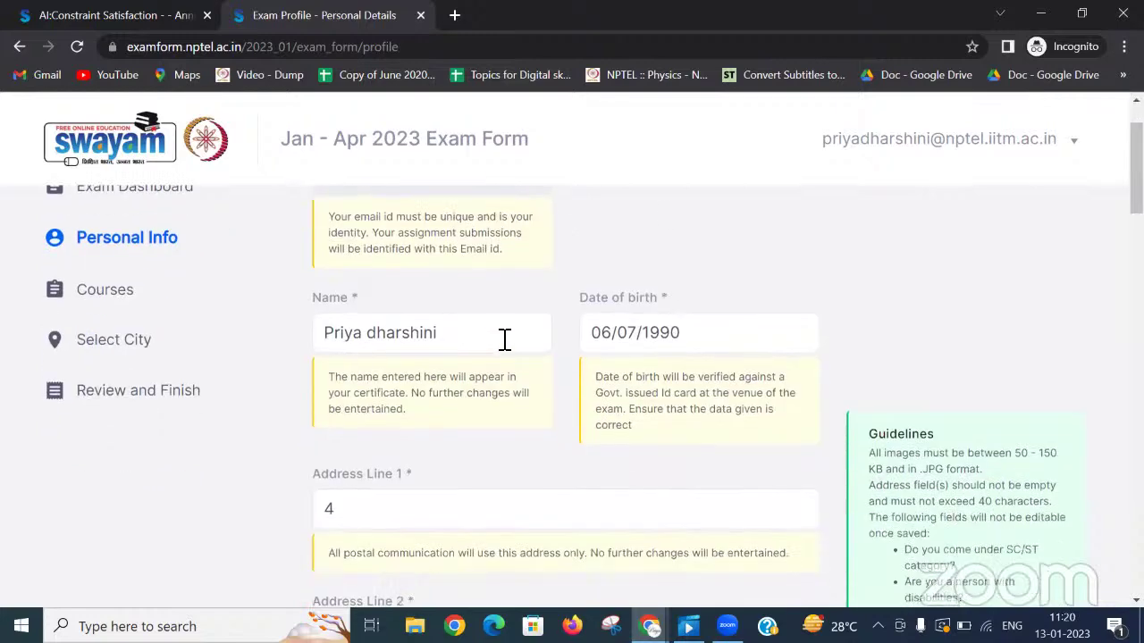
left_click(504, 338)
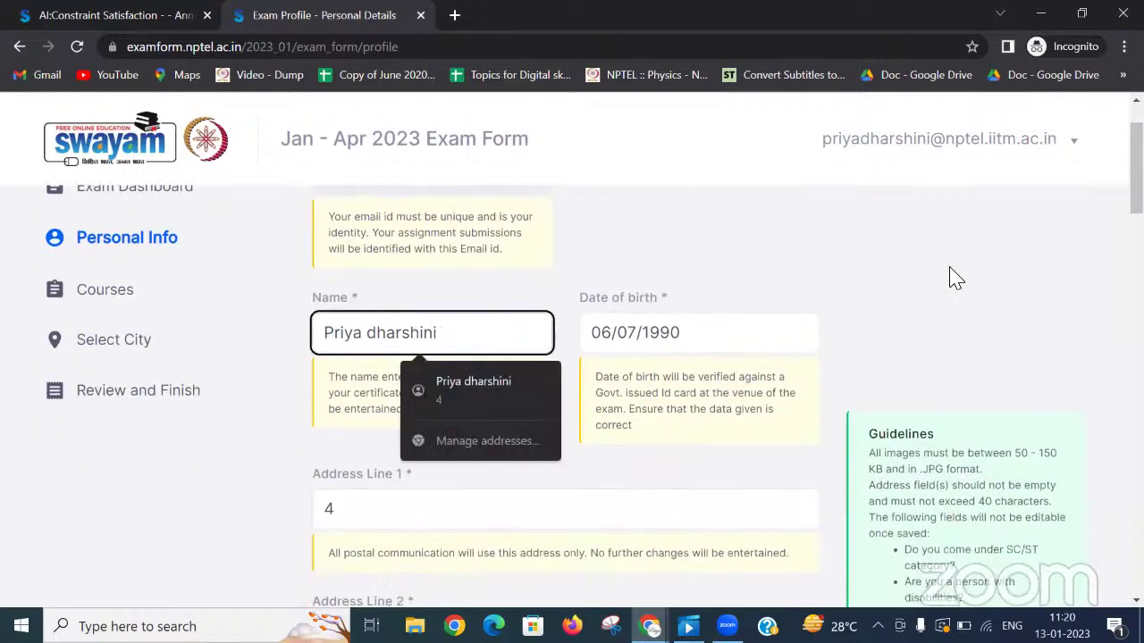
Step: Examine the address, mobile number, gender, photo, signature and ID proof fields in the exam form's personal details
scroll(706, 335, "down", 2)
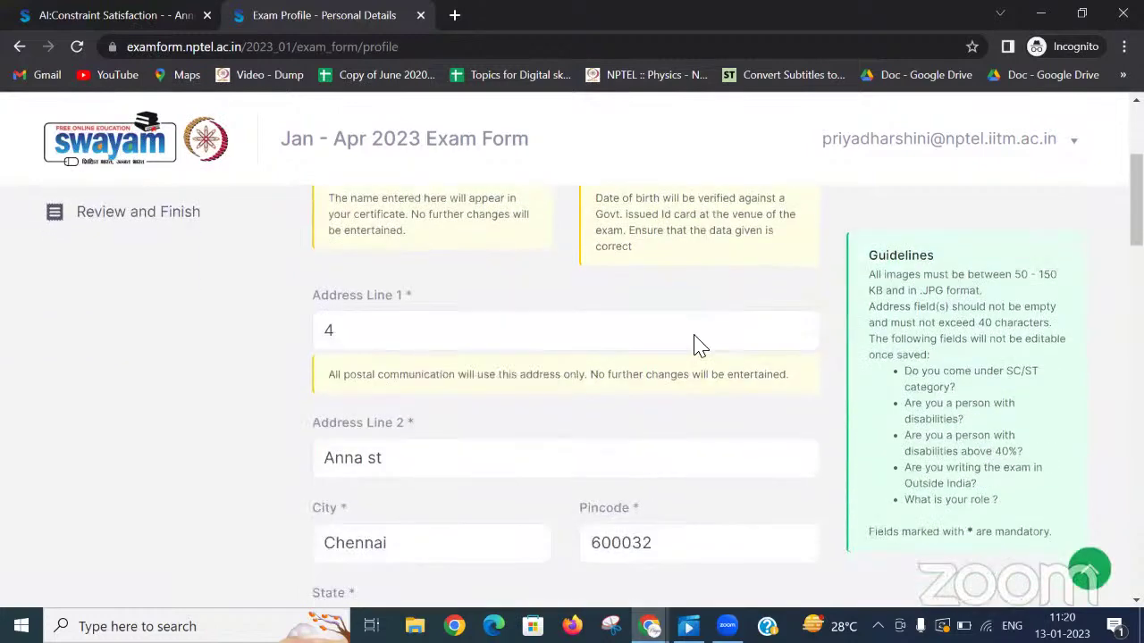
scroll(427, 393, "down", 4)
scroll(427, 405, "down", 2)
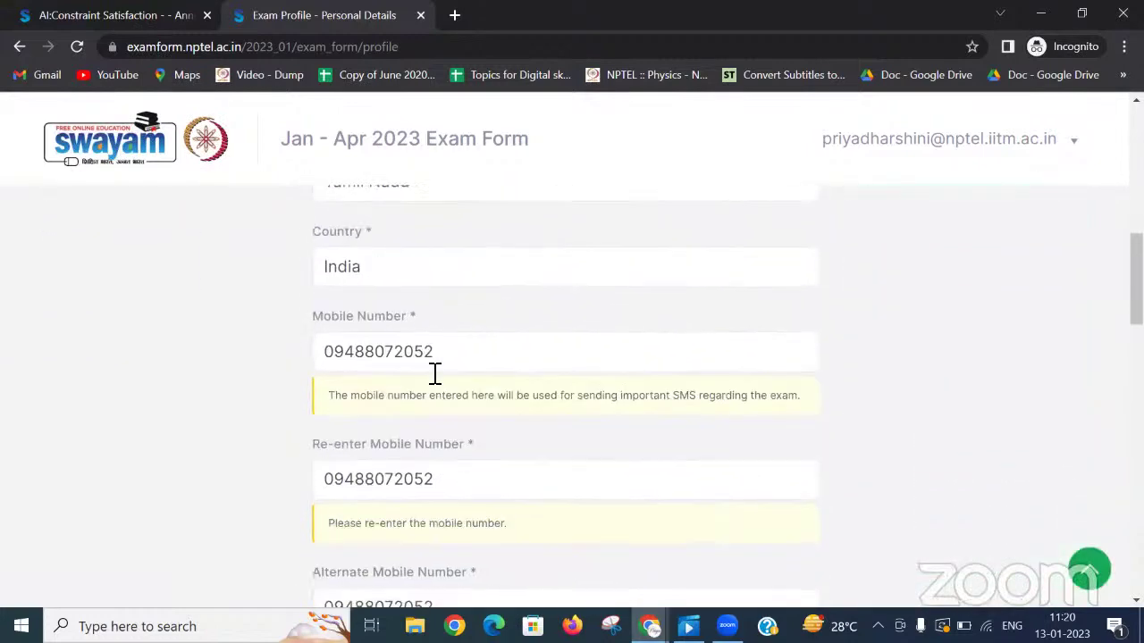
scroll(513, 365, "down", 5)
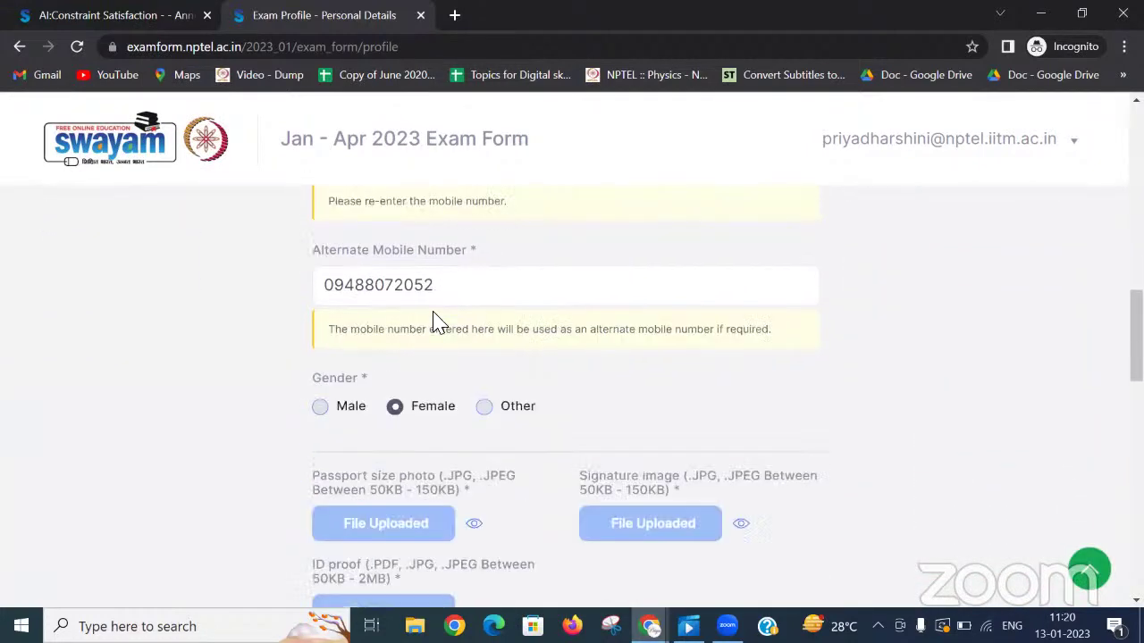
scroll(438, 324, "up", 1)
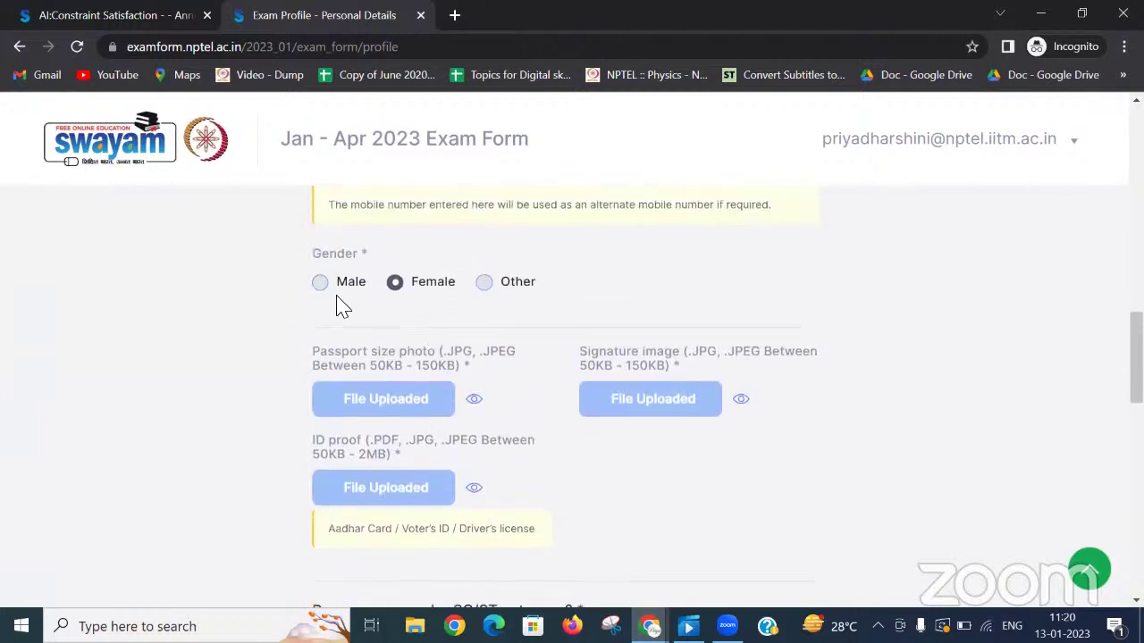
Step: Set the SC/ST category question to Yes, review the accepted certificates and proof upload, and set it back to No
scroll(456, 326, "down", 1)
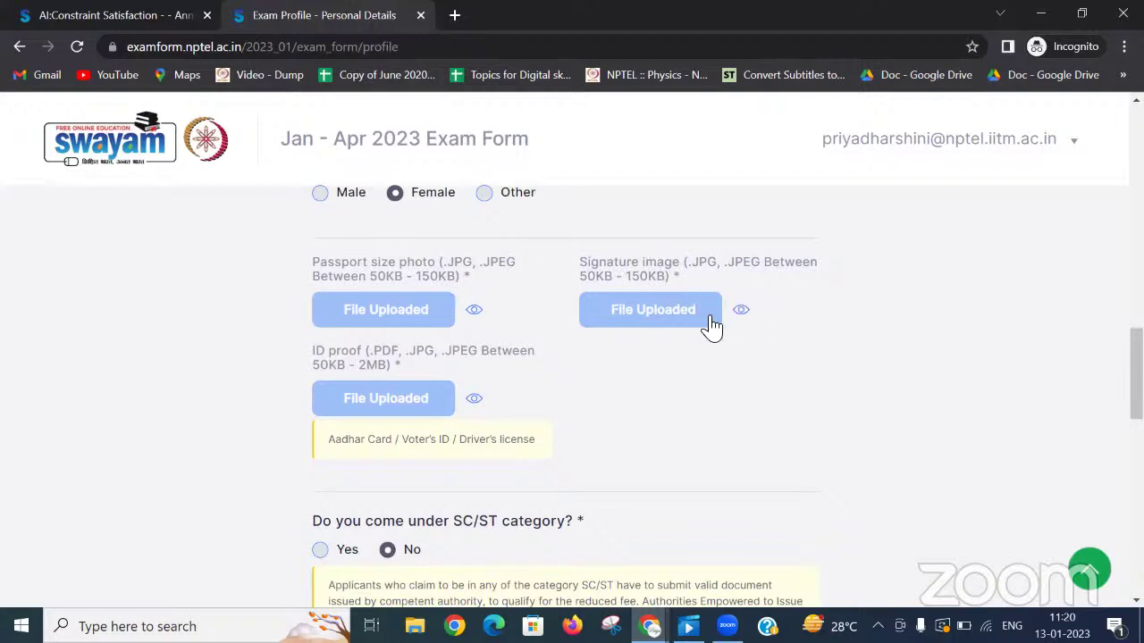
scroll(620, 395, "down", 1)
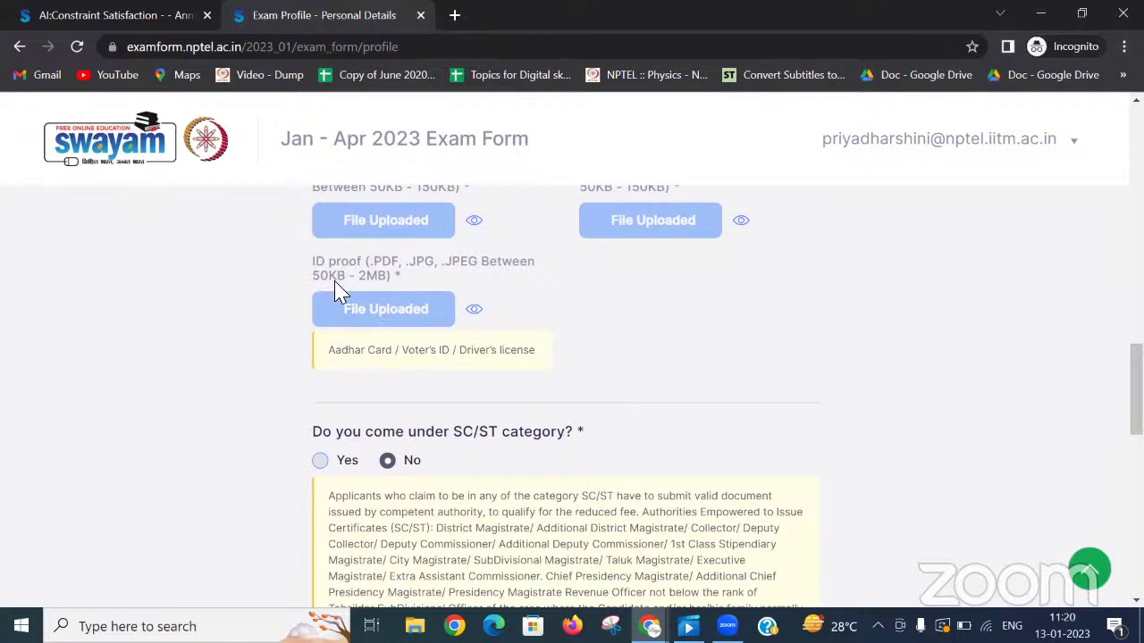
scroll(653, 345, "down", 1)
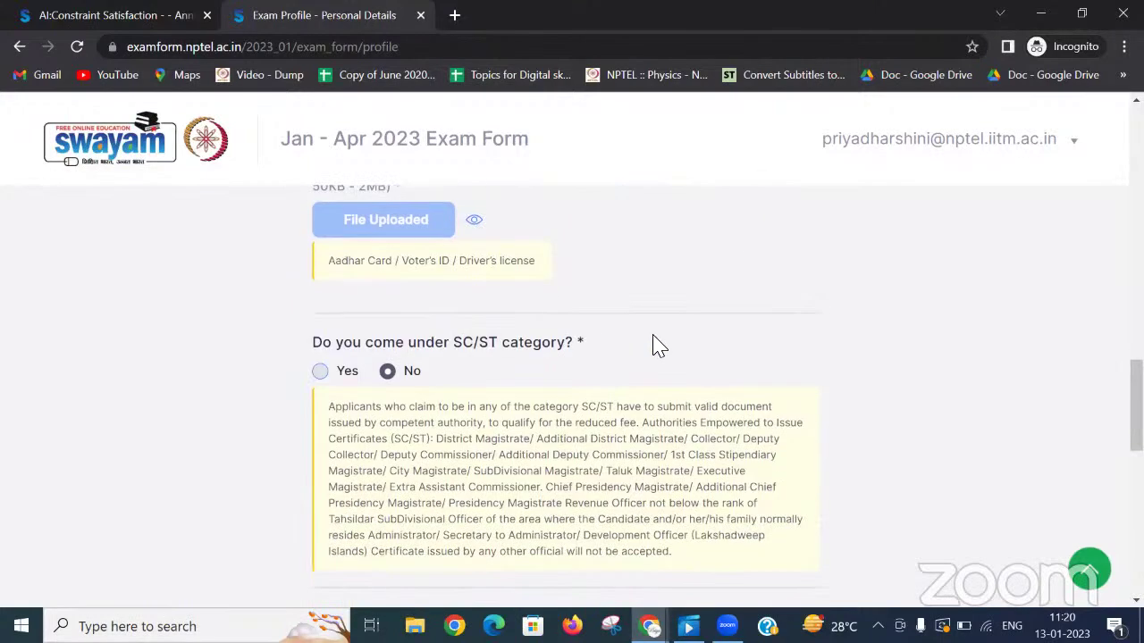
scroll(653, 345, "down", 1)
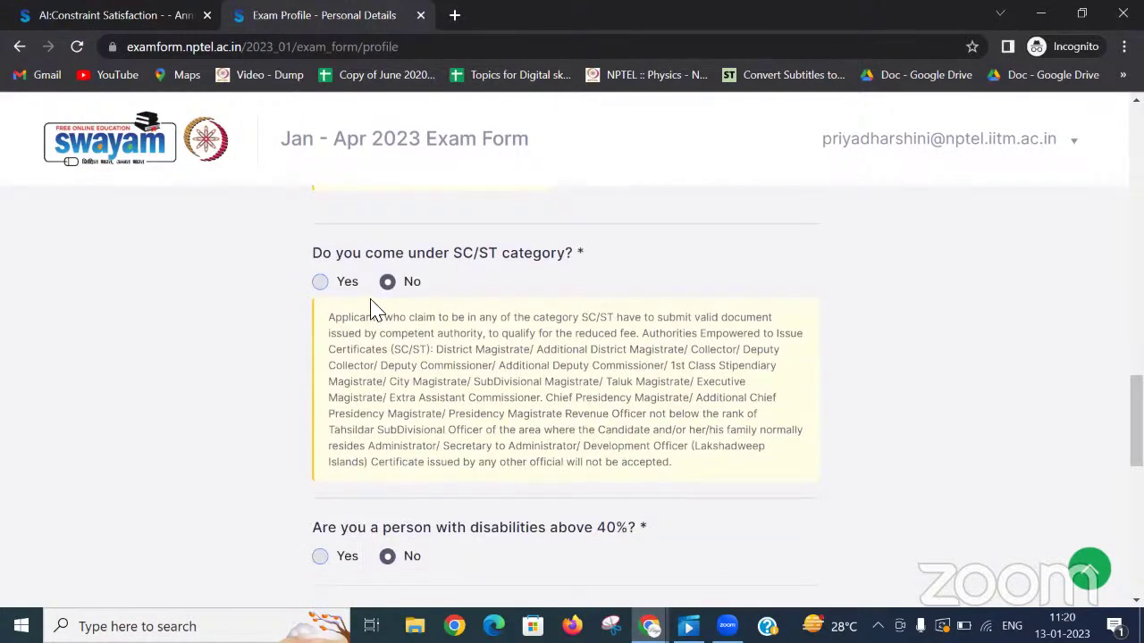
left_click(320, 282)
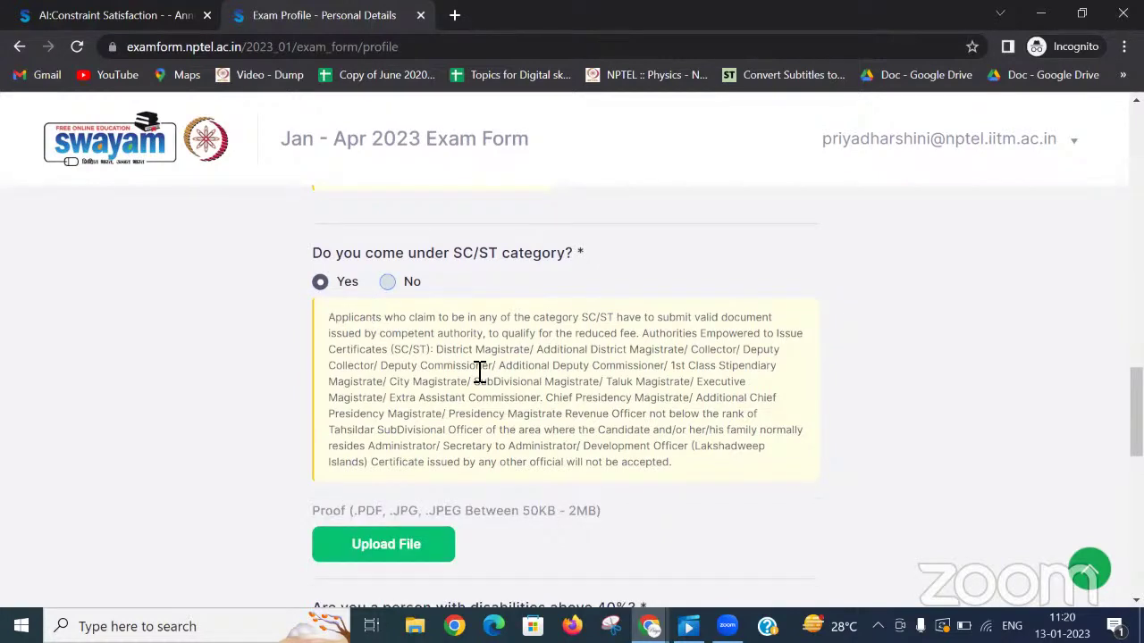
scroll(477, 372, "down", 2)
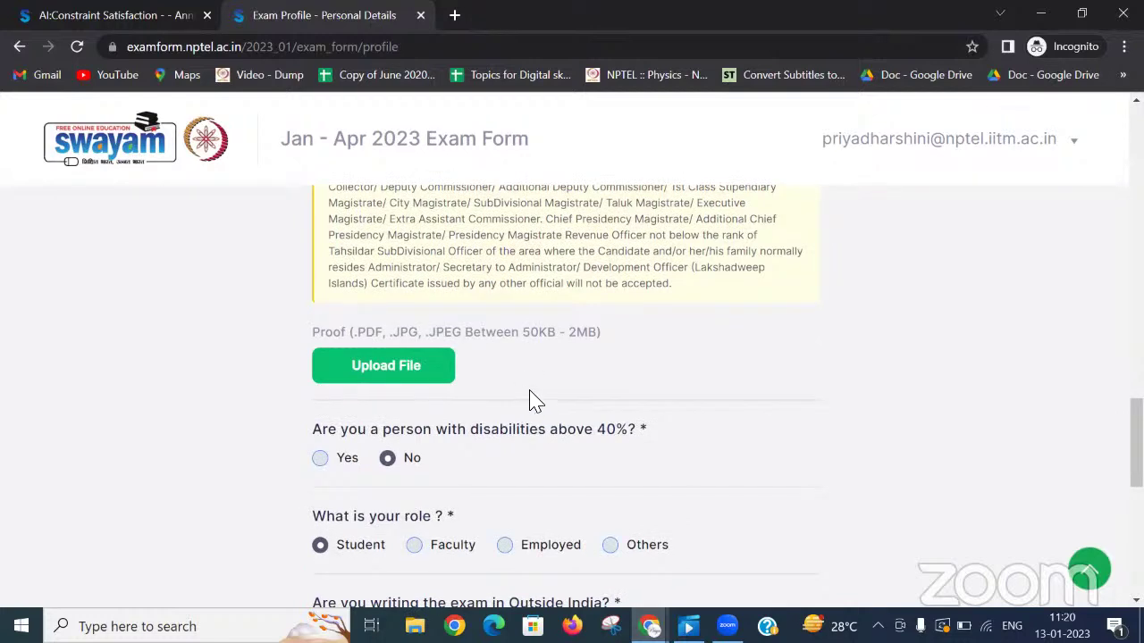
scroll(529, 399, "up", 1)
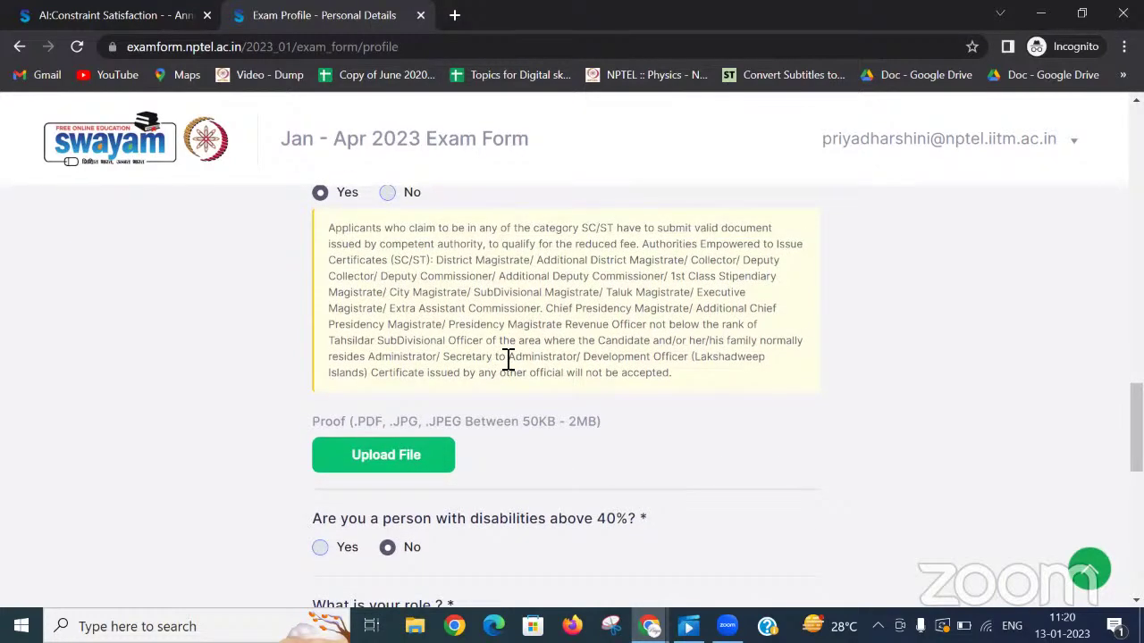
scroll(497, 366, "up", 1)
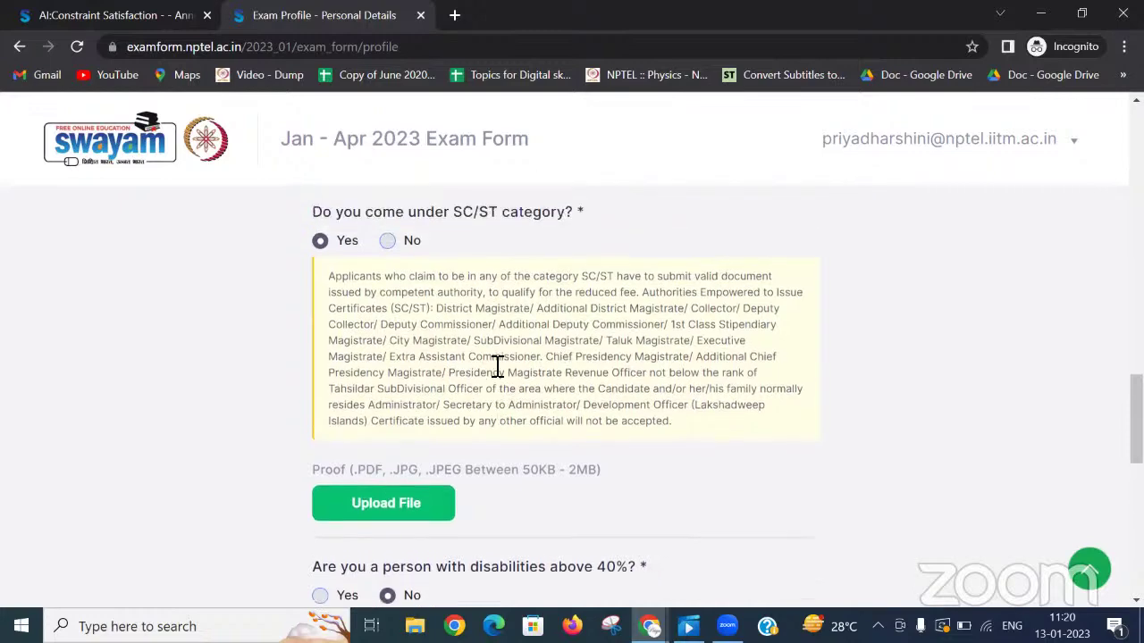
left_click(387, 277)
Step: Answer Yes to the disability above 40% question, view the list of disability types, and return the answer to No
scroll(498, 360, "down", 3)
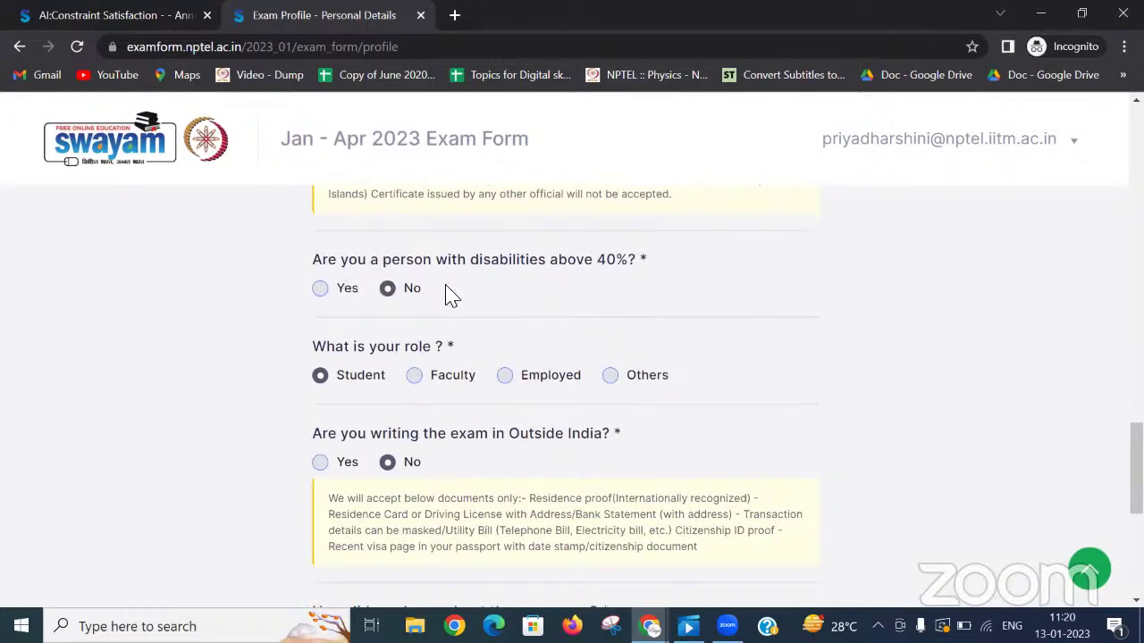
left_click(322, 289)
left_click(470, 375)
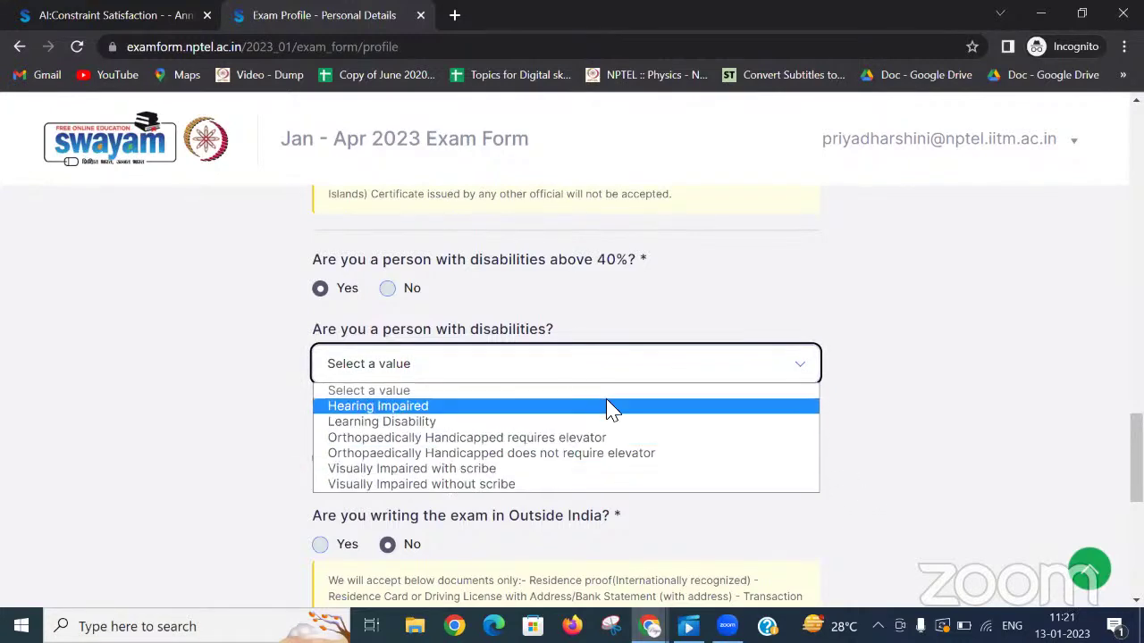
left_click(876, 405)
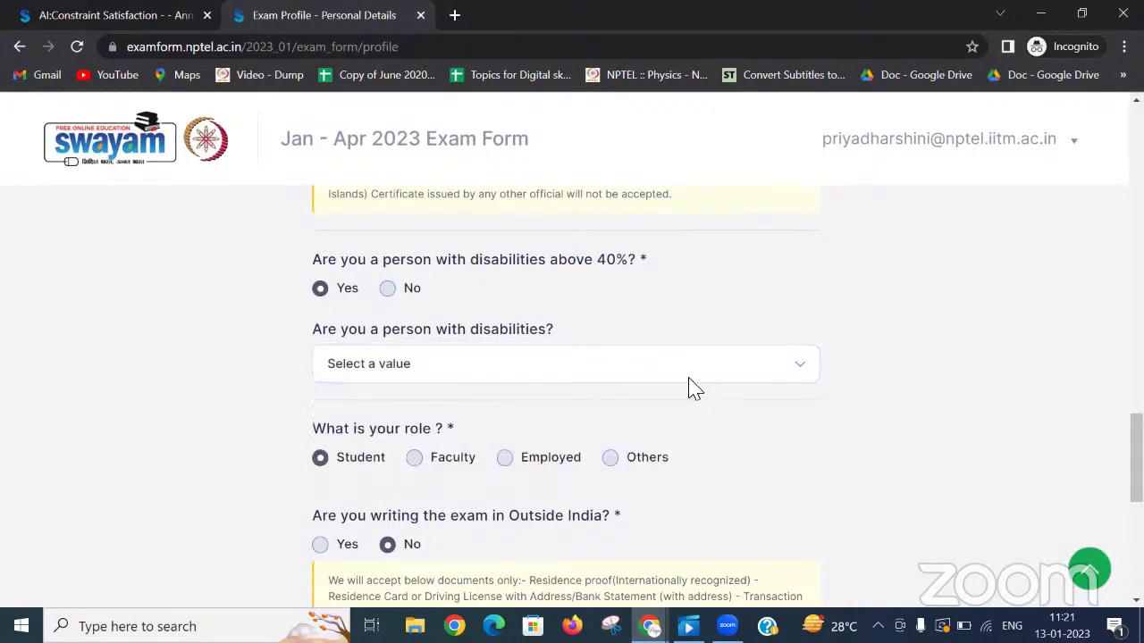
left_click(390, 292)
Step: Review the role and outside-India exam questions, and the answer options for how the courses were discovered
scroll(498, 355, "down", 1)
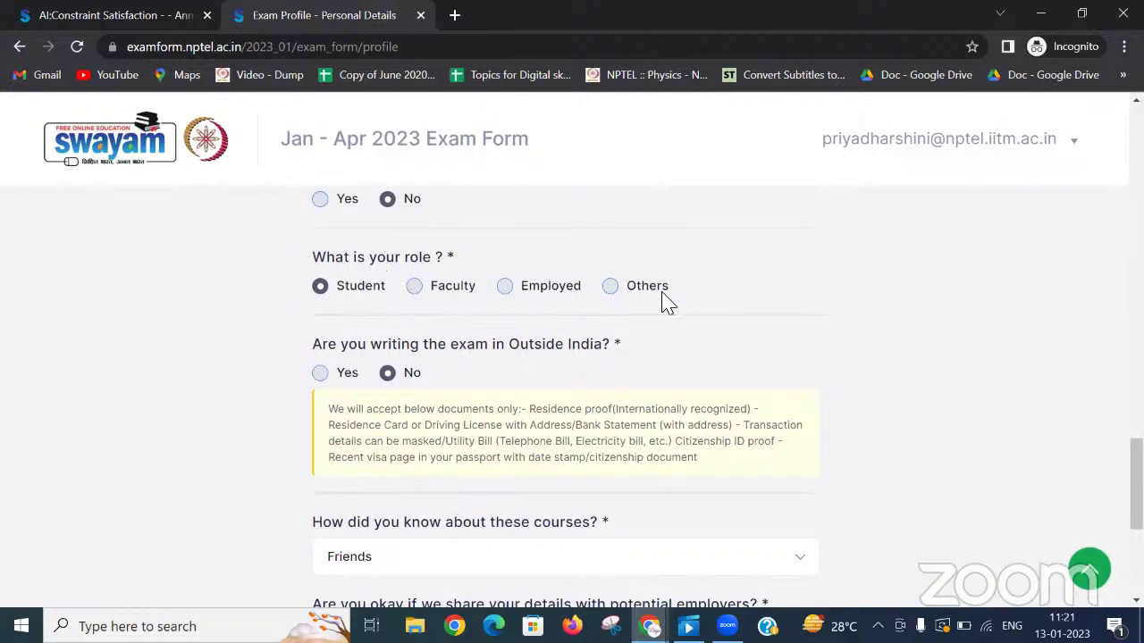
scroll(679, 347, "down", 1)
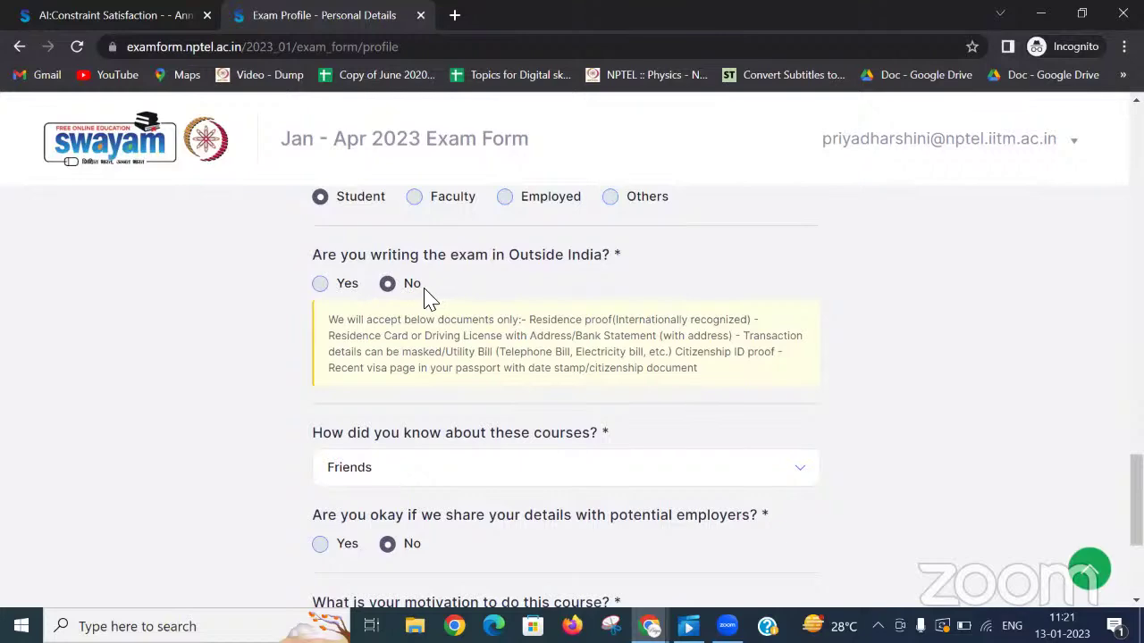
scroll(475, 302, "down", 3)
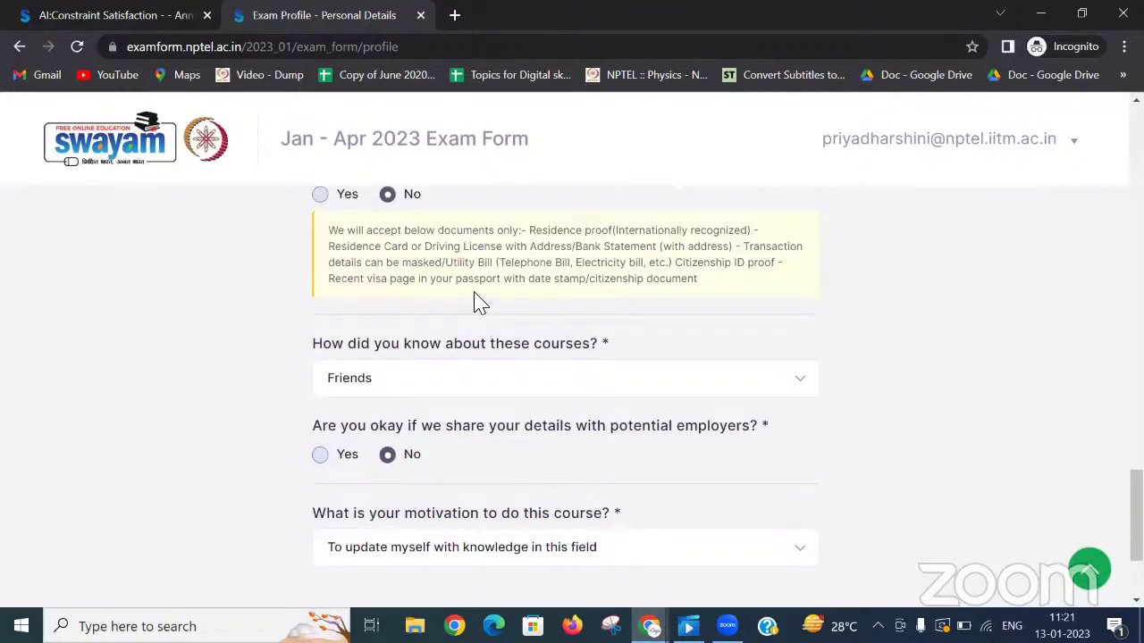
scroll(500, 286, "up", 2)
left_click(572, 383)
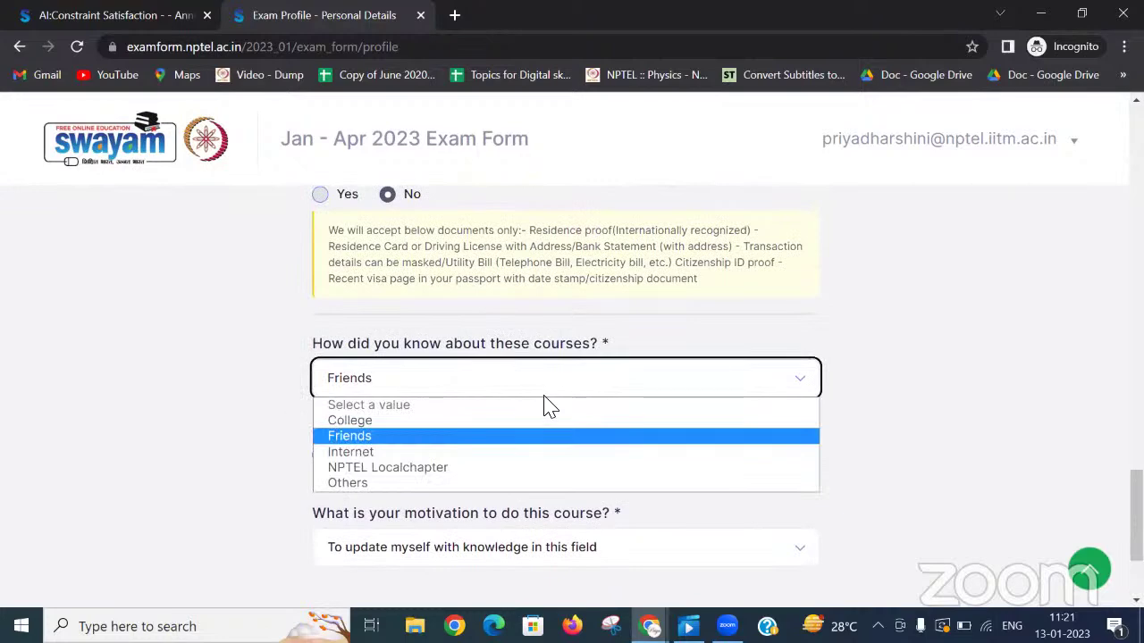
left_click(920, 312)
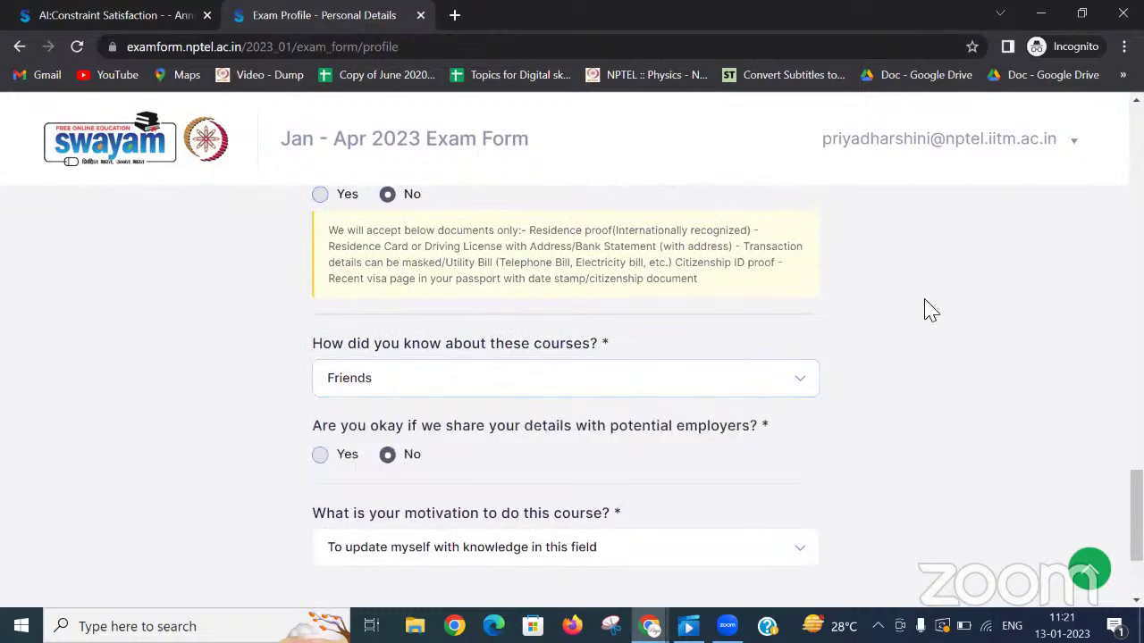
Step: Switch the consent to share details with potential employers to Yes and back to No, and view the course motivation options
scroll(758, 383, "down", 1)
scroll(527, 413, "down", 1)
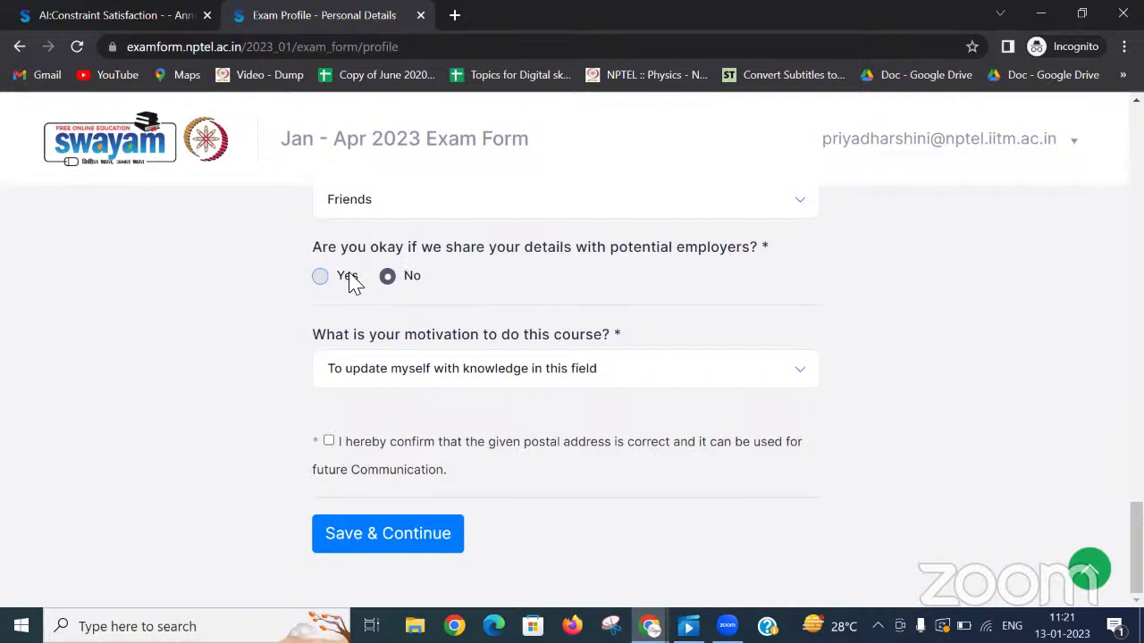
left_click(321, 279)
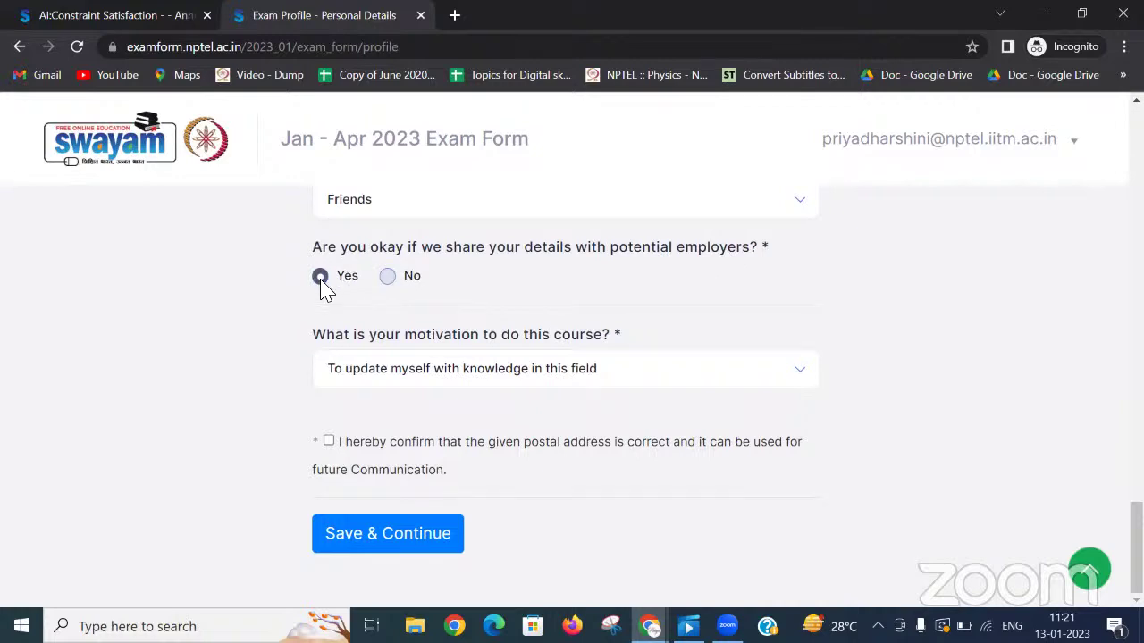
left_click(388, 277)
left_click(475, 372)
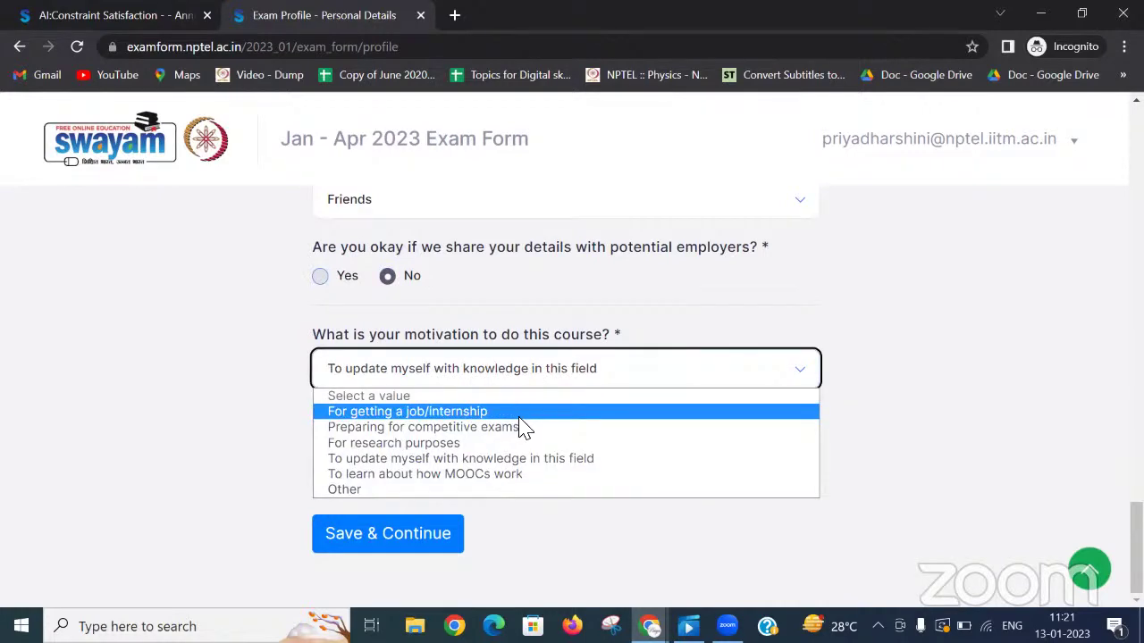
left_click(652, 304)
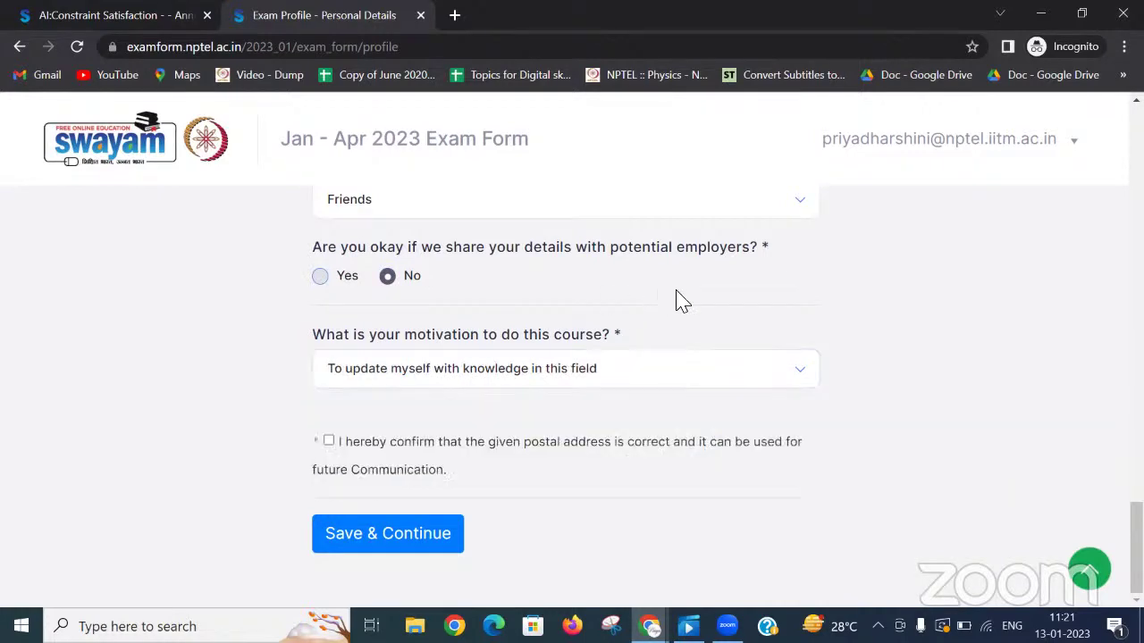
Step: Confirm that the postal address is correct and save the personal details to continue to the student details
left_click(328, 443)
left_click(384, 540)
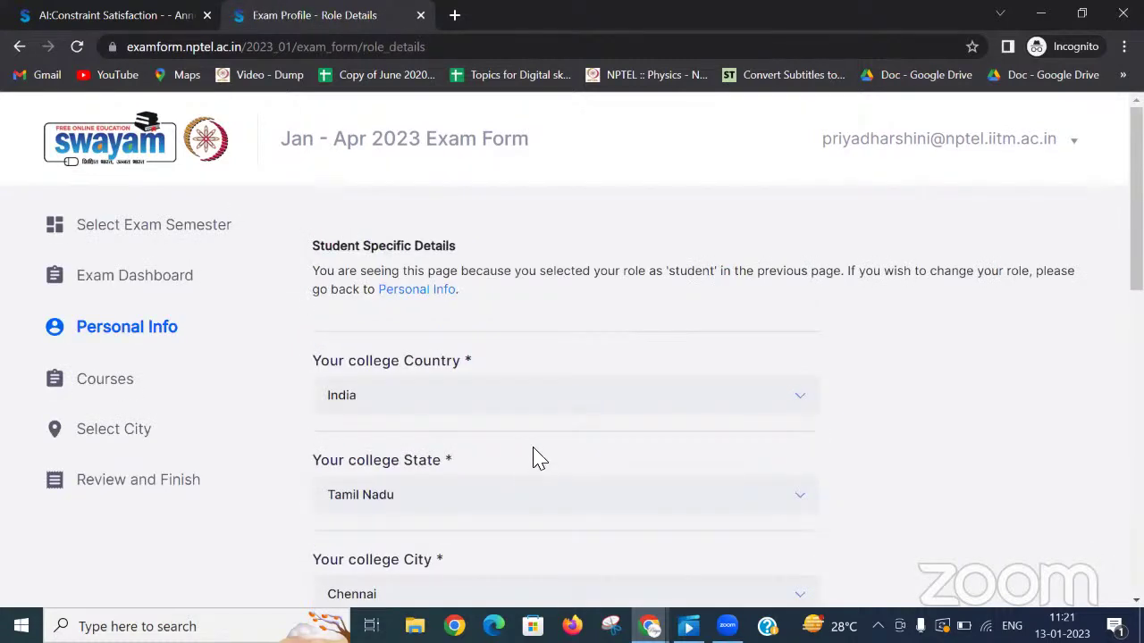
Step: In the student details, set the college state to Karnataka and the college city to Dakshina Kannada
scroll(518, 411, "down", 1)
scroll(500, 371, "up", 1)
scroll(613, 401, "down", 1)
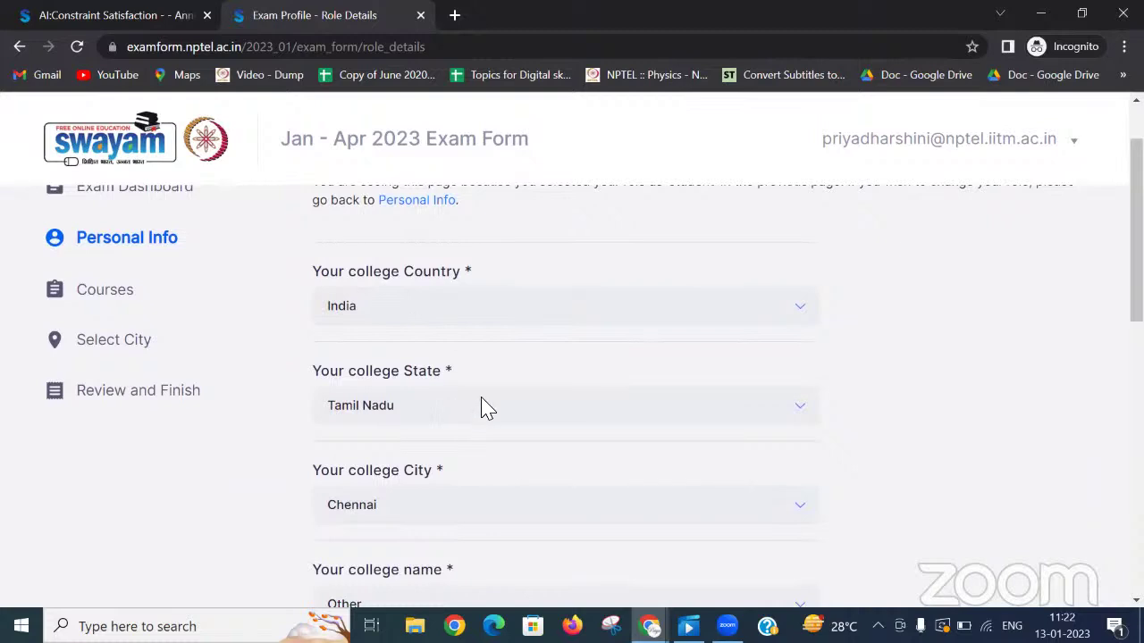
scroll(572, 402, "down", 1)
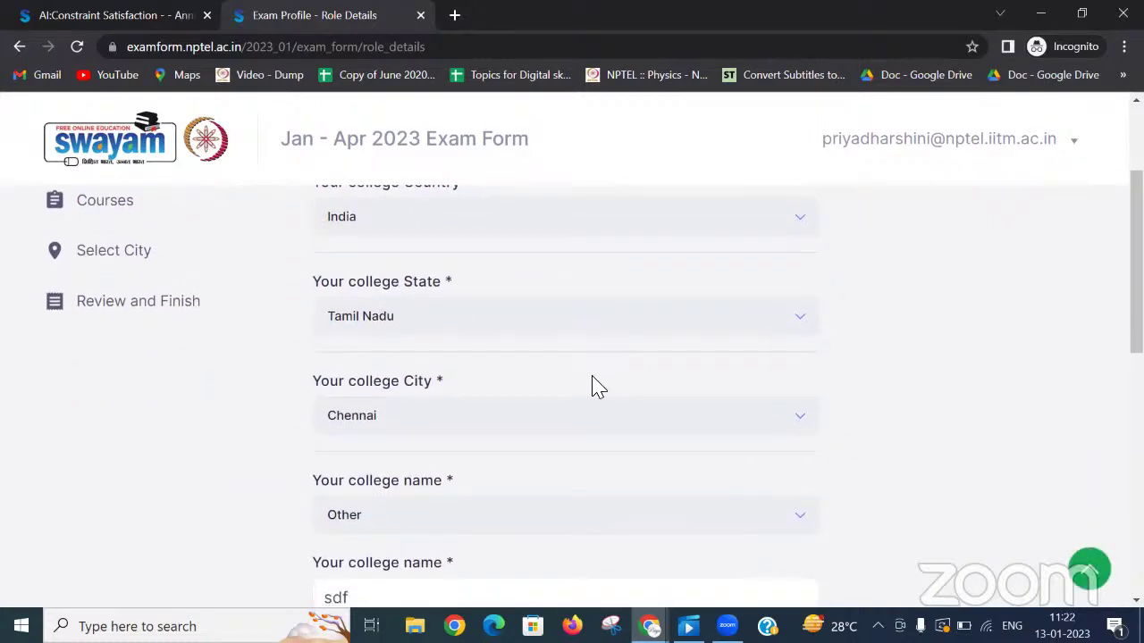
left_click(592, 317)
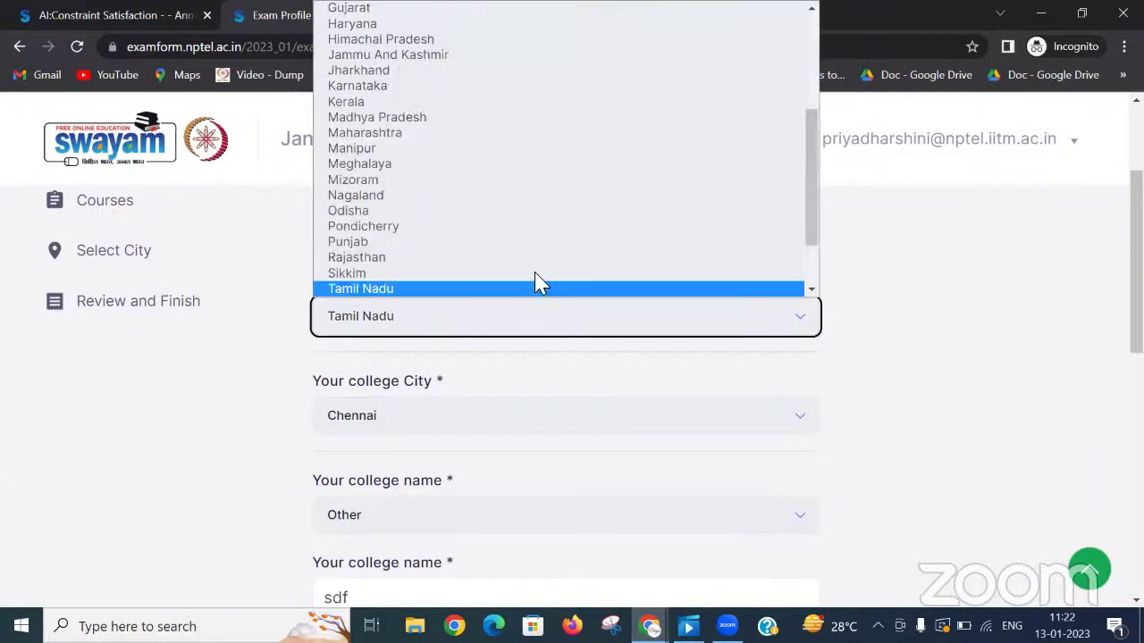
left_click(416, 90)
scroll(595, 334, "down", 2)
scroll(521, 286, "up", 1)
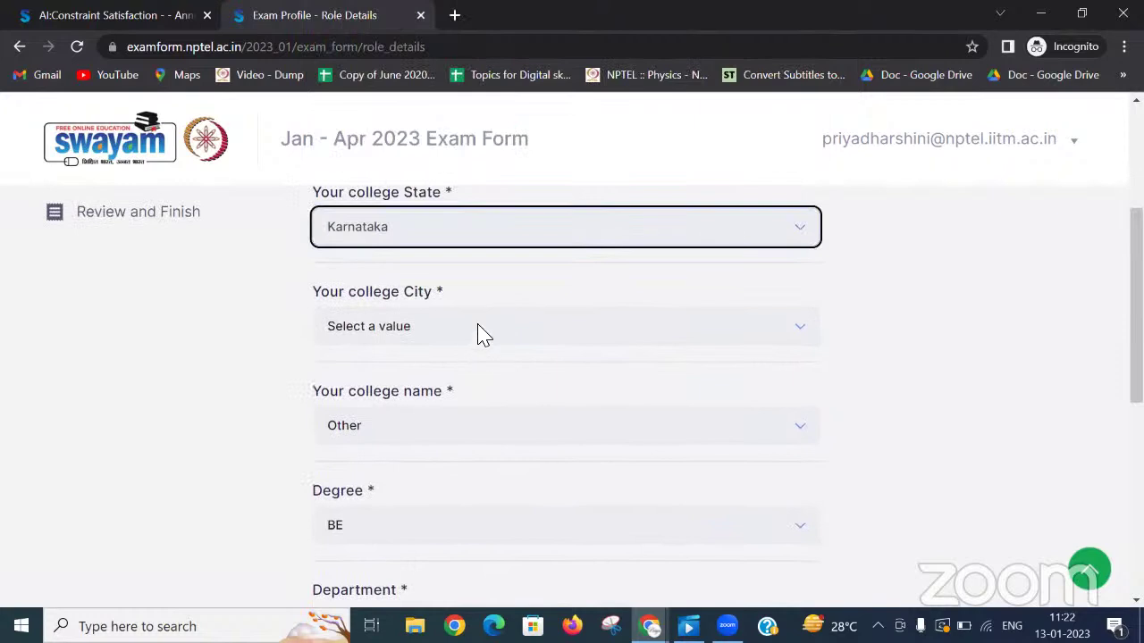
left_click(482, 334)
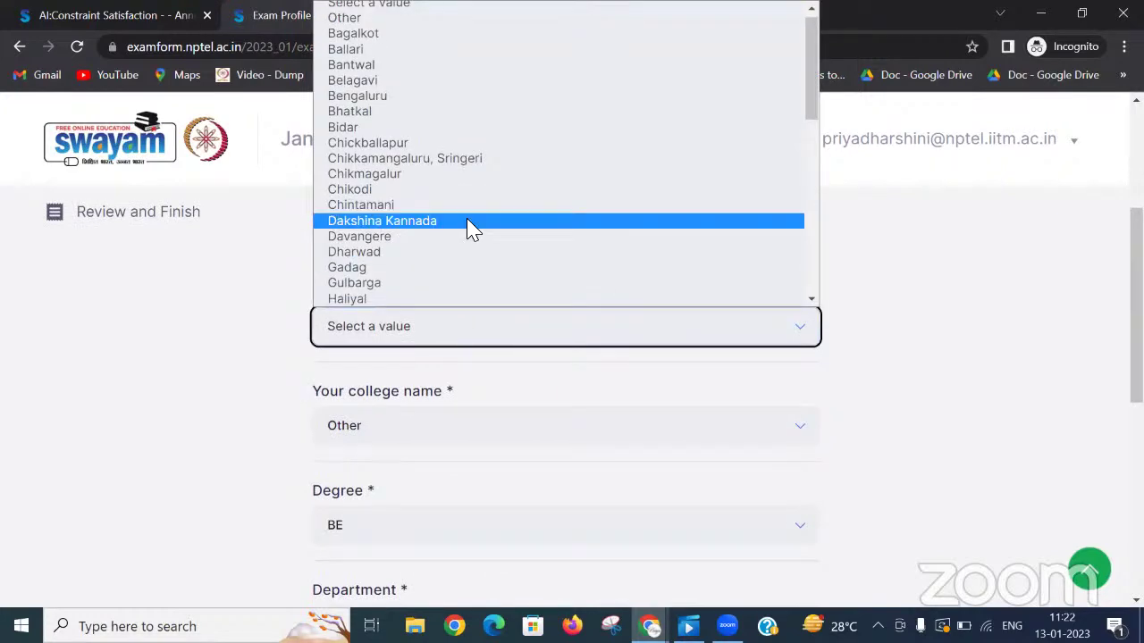
left_click(472, 229)
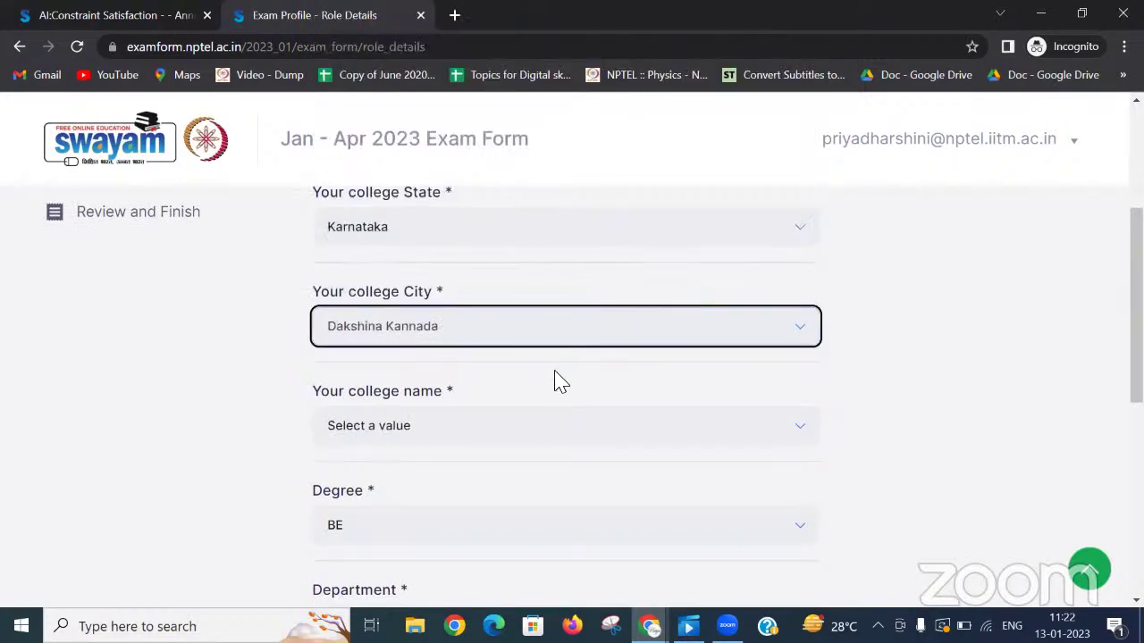
Step: Set the college name to Other and clear the existing text from the custom college name field
scroll(555, 382, "down", 1)
left_click(546, 338)
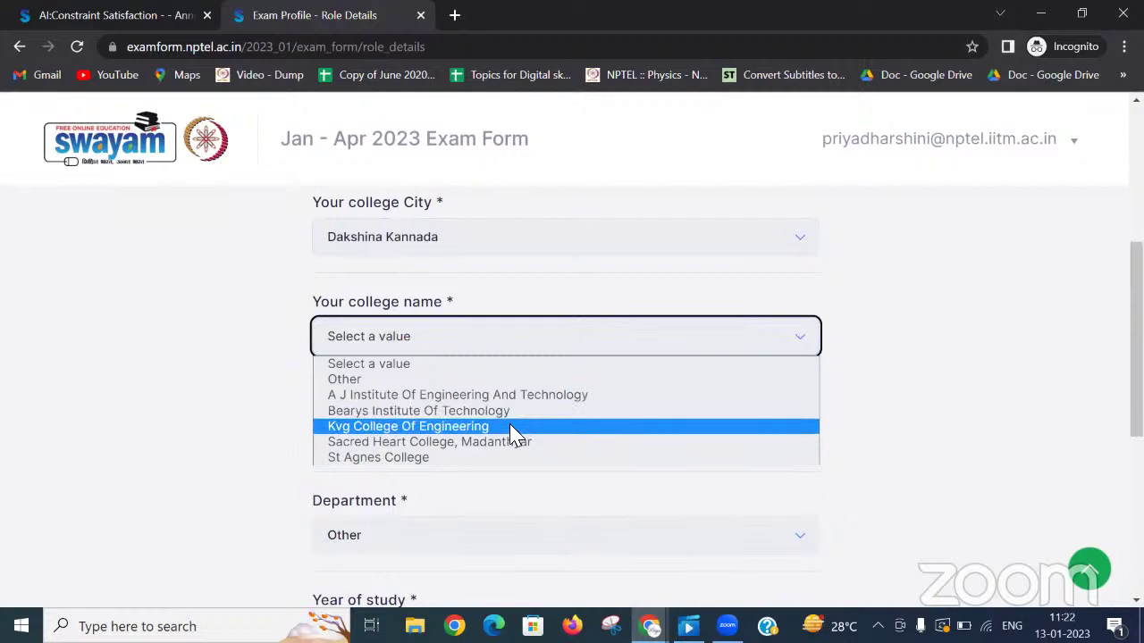
left_click(376, 383)
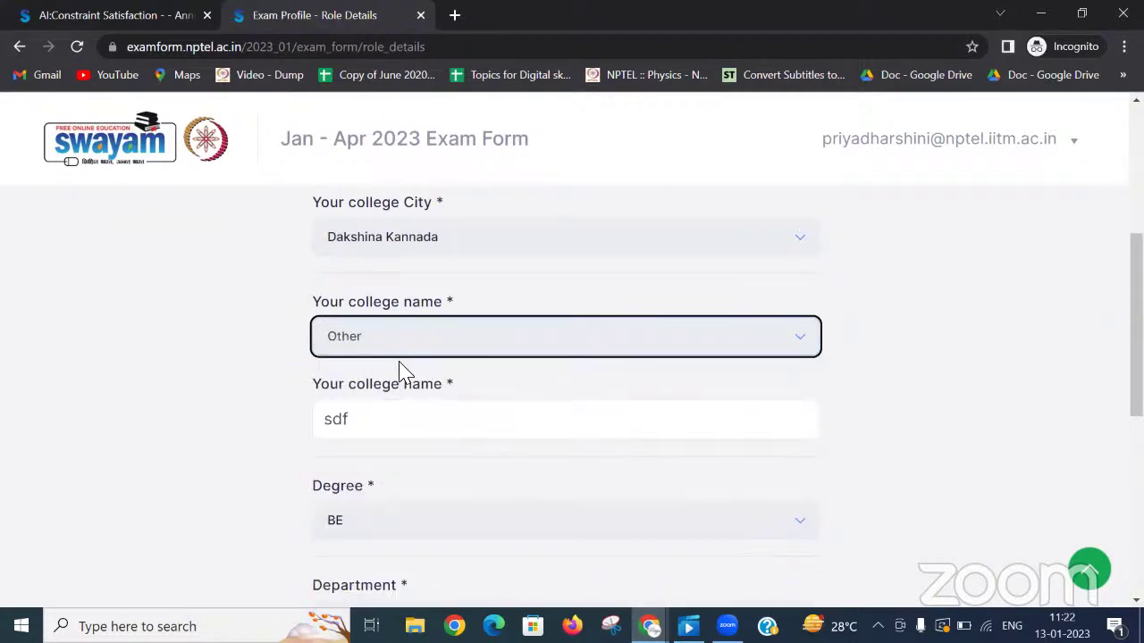
left_click(331, 429)
double_click(331, 432)
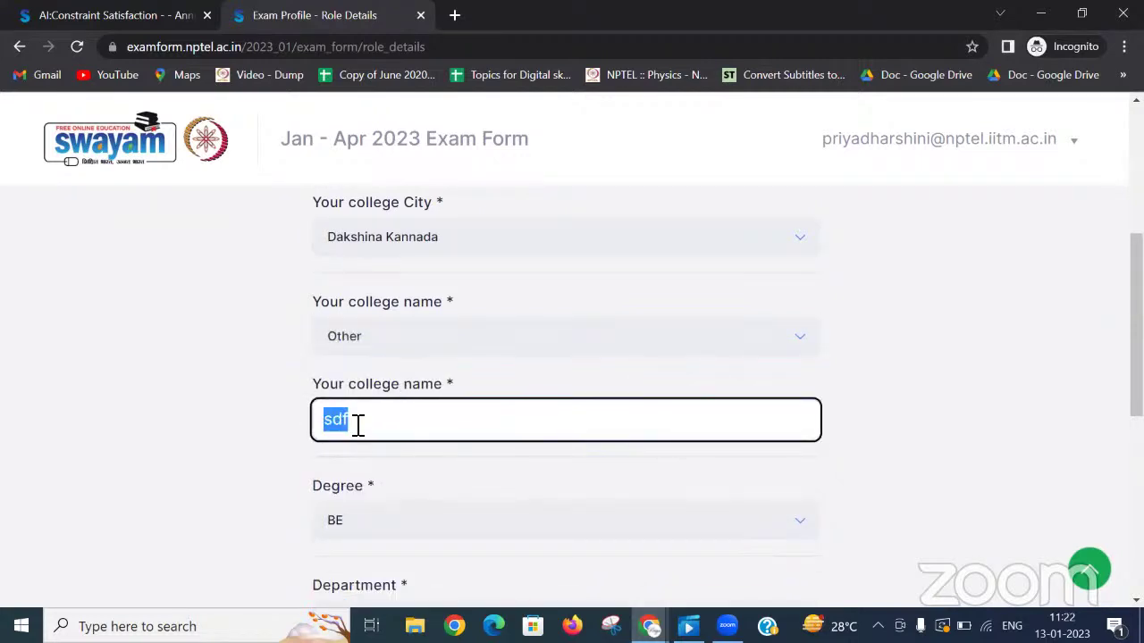
key("BackSpace")
Step: Choose St Agnes College as the college name
left_click(503, 338)
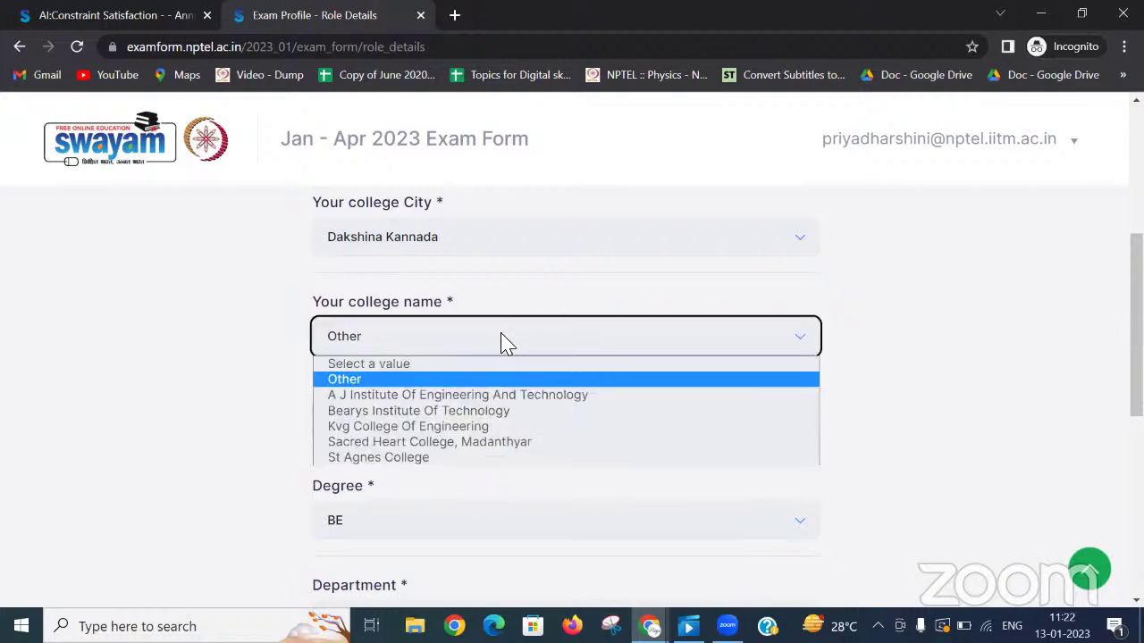
left_click(425, 460)
Step: Review the degree, department and year of study fields, and answer Yes to taking the exam for Credit Transfer
scroll(438, 450, "down", 1)
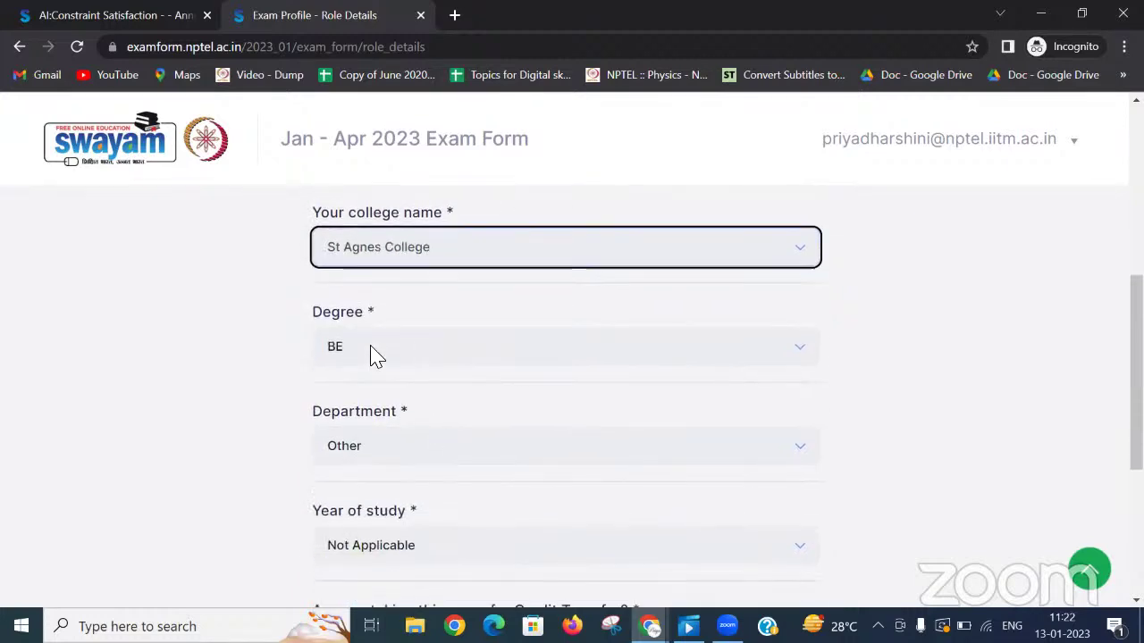
scroll(472, 408, "down", 2)
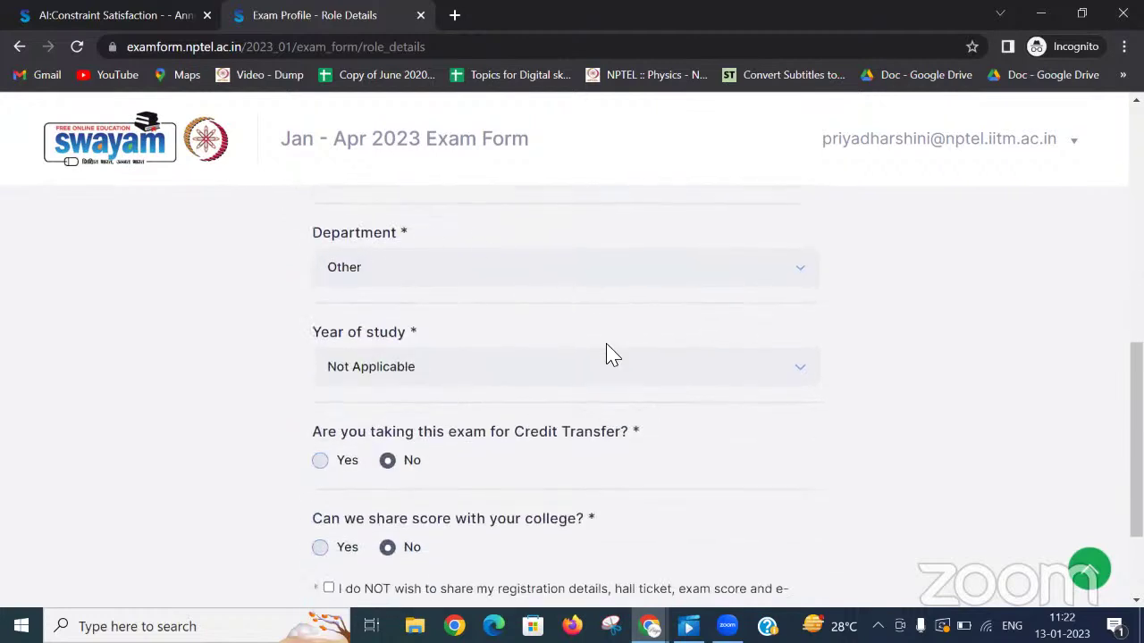
scroll(474, 465, "down", 1)
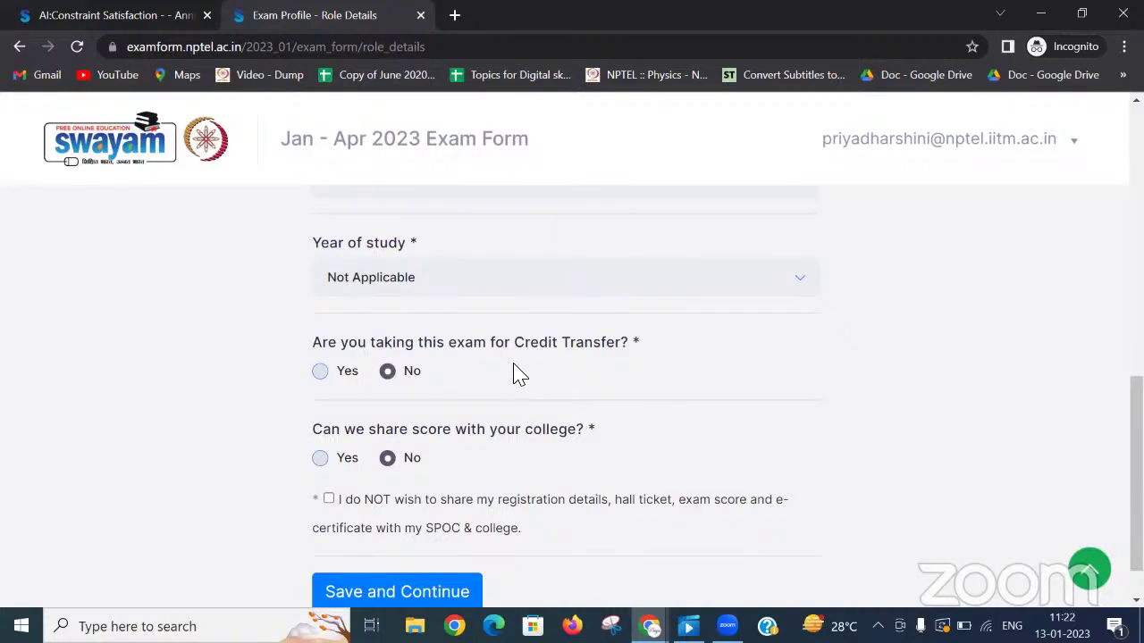
left_click(323, 381)
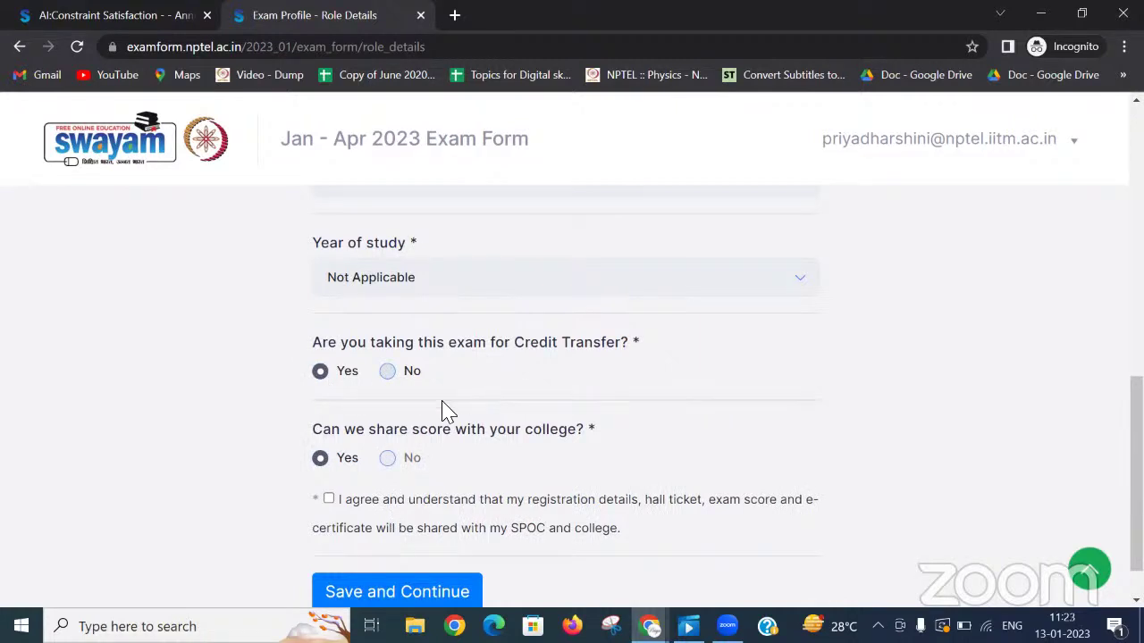
Step: Try the No answer for taking the exam for Credit Transfer and restore the answer to Yes
scroll(402, 429, "down", 1)
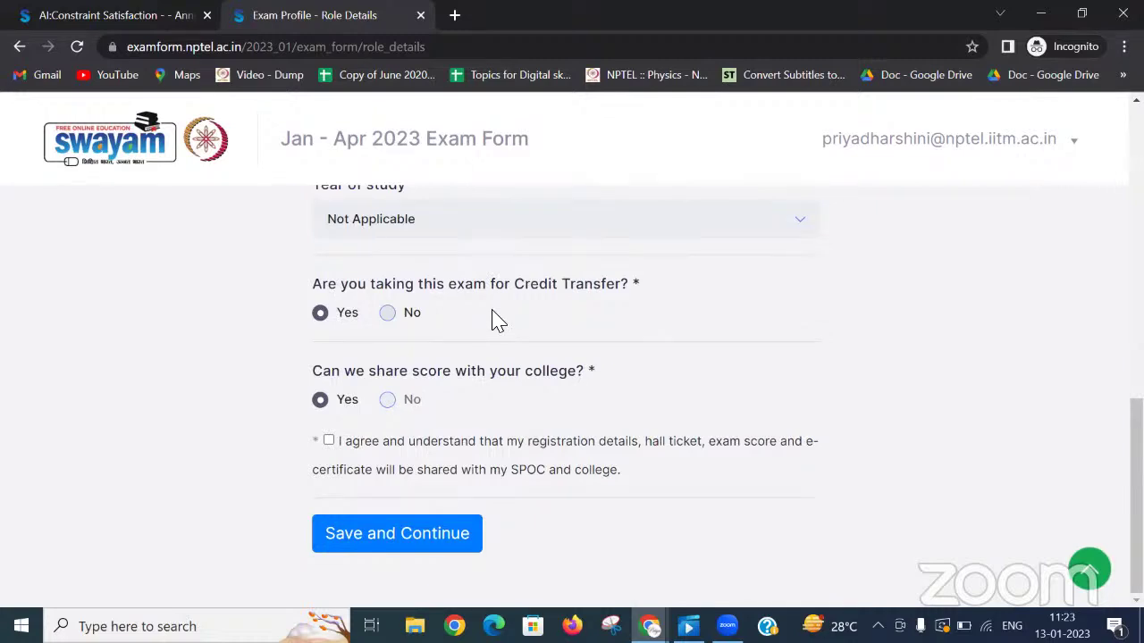
left_click(387, 314)
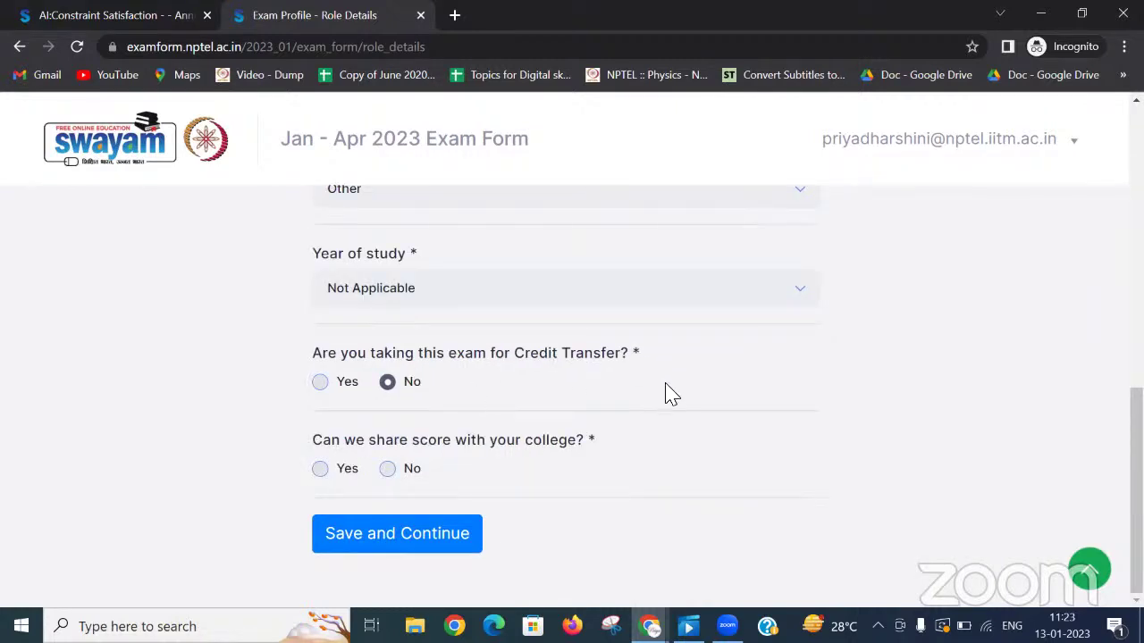
left_click(319, 381)
Step: Agree to share registration details, hall ticket, score and e-certificate with the SPOC and college, save the details, and start adding a course
scroll(459, 439, "down", 1)
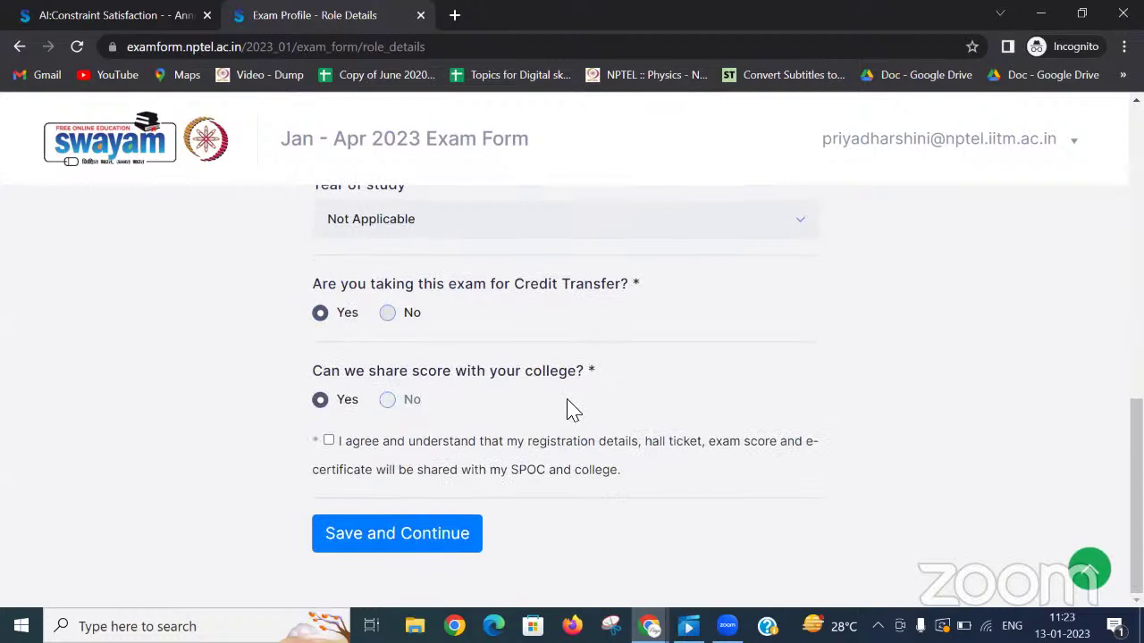
left_click(329, 442)
left_click(384, 539)
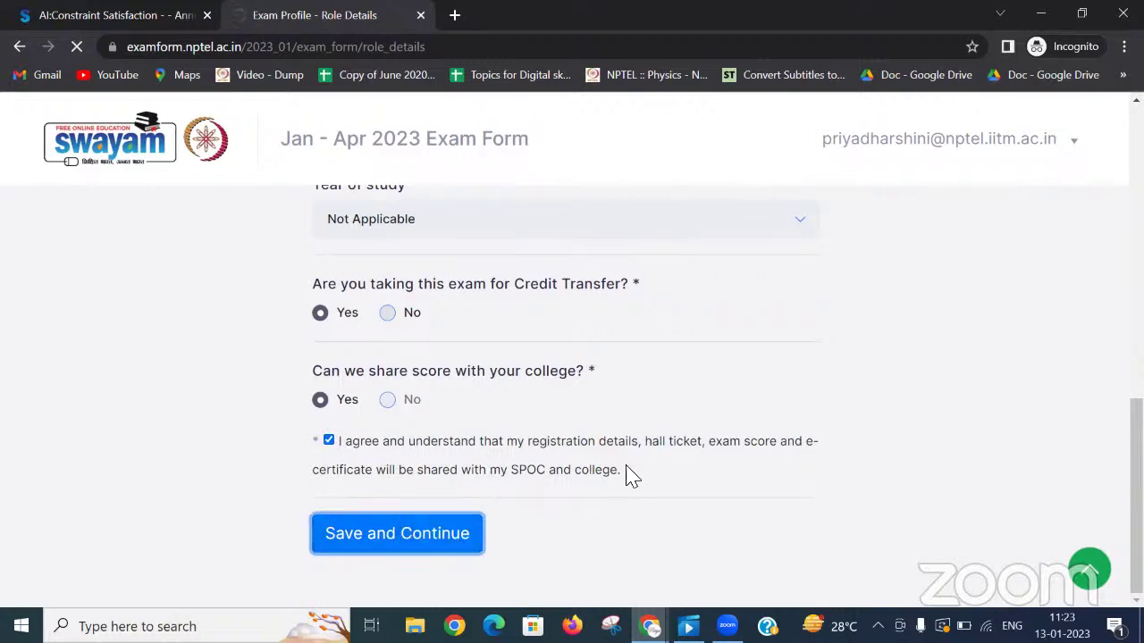
left_click(362, 349)
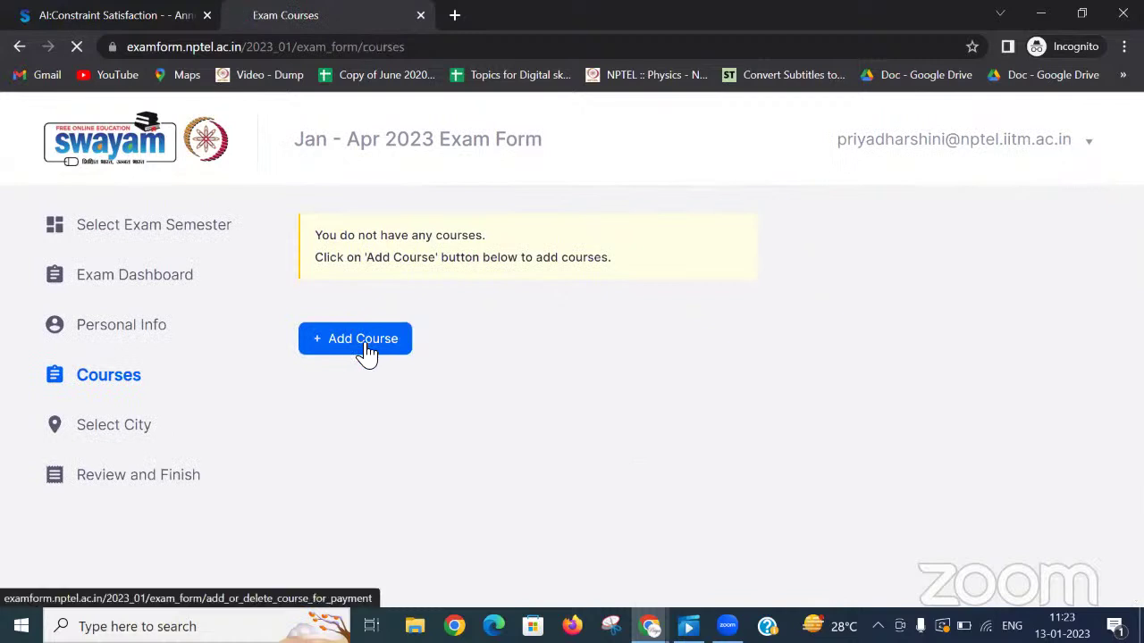
Step: Choose AI:Constraint Satisfaction as the new course with 2023-03-26 as its exam day
left_click(438, 277)
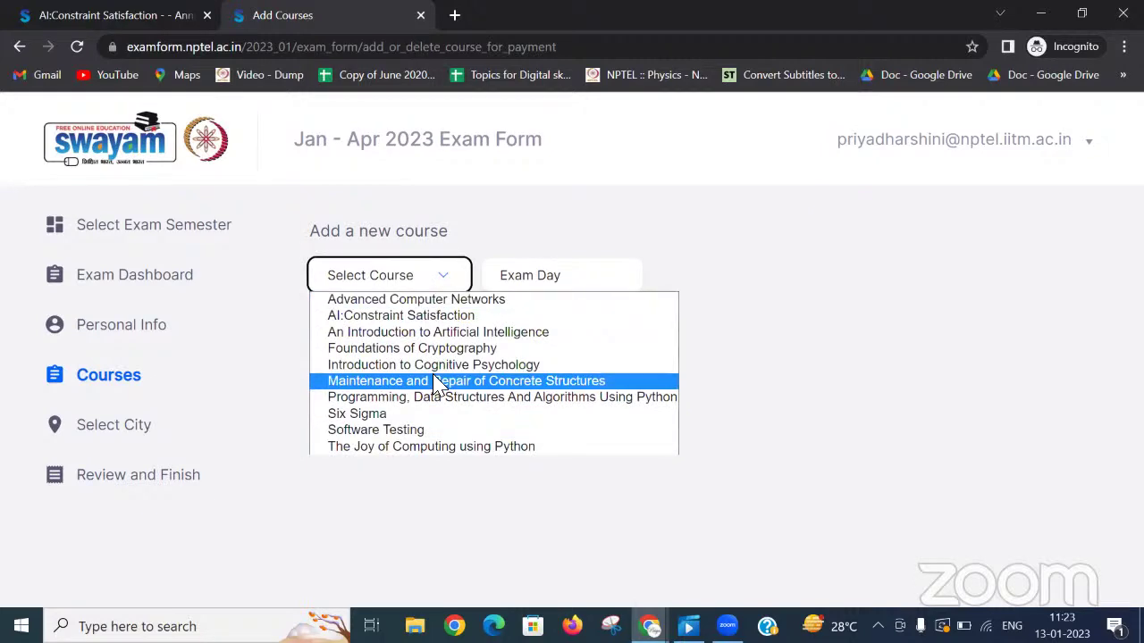
left_click(442, 320)
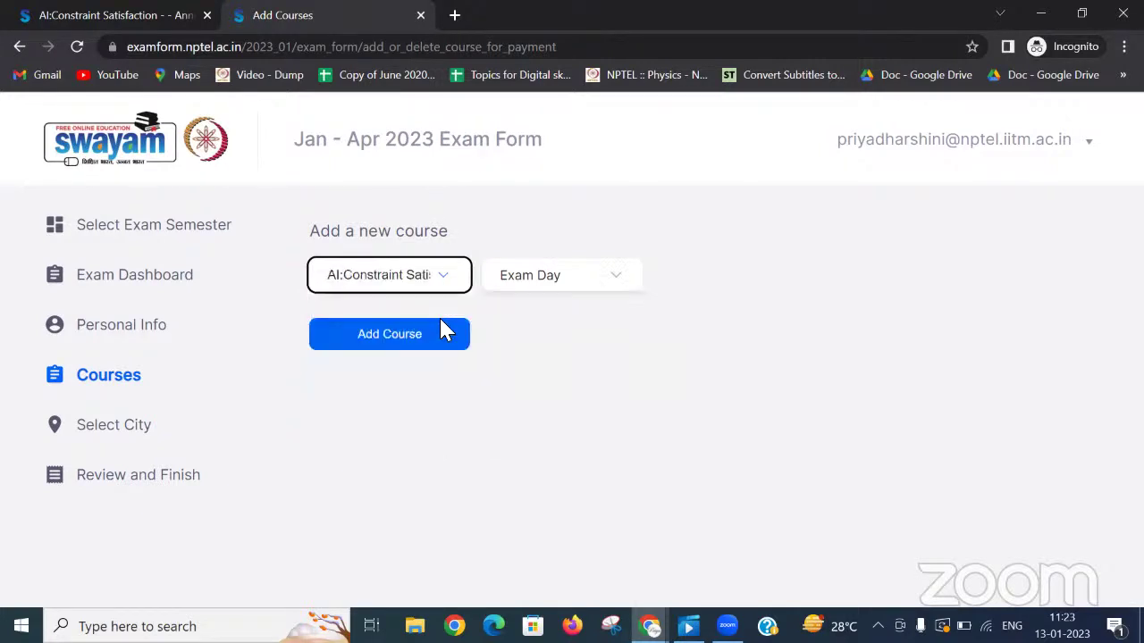
left_click(566, 270)
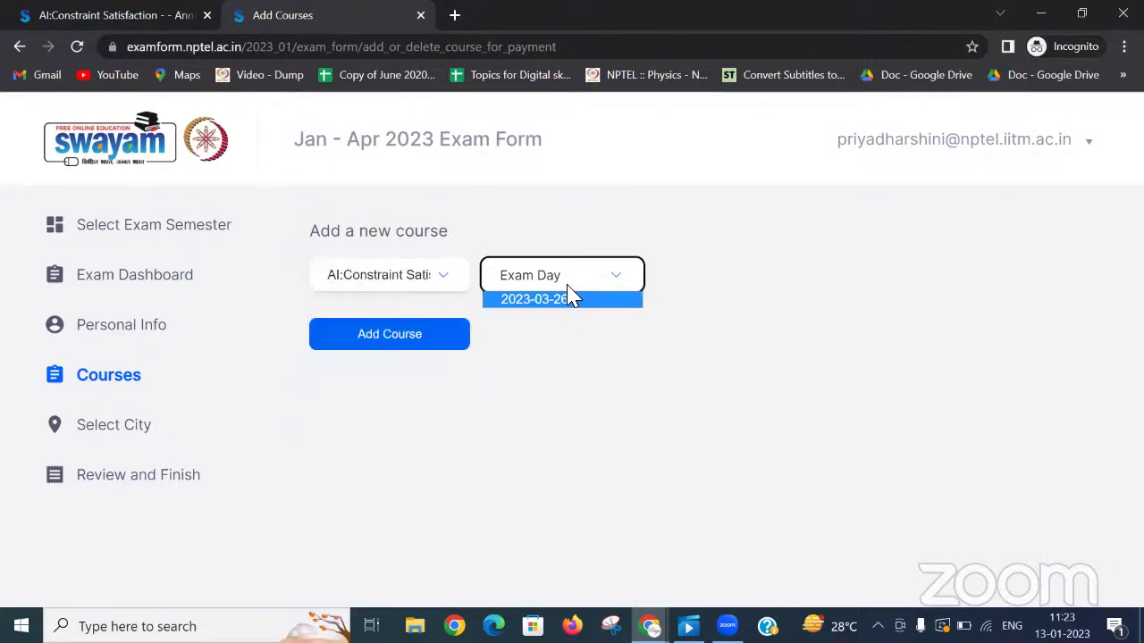
left_click(574, 300)
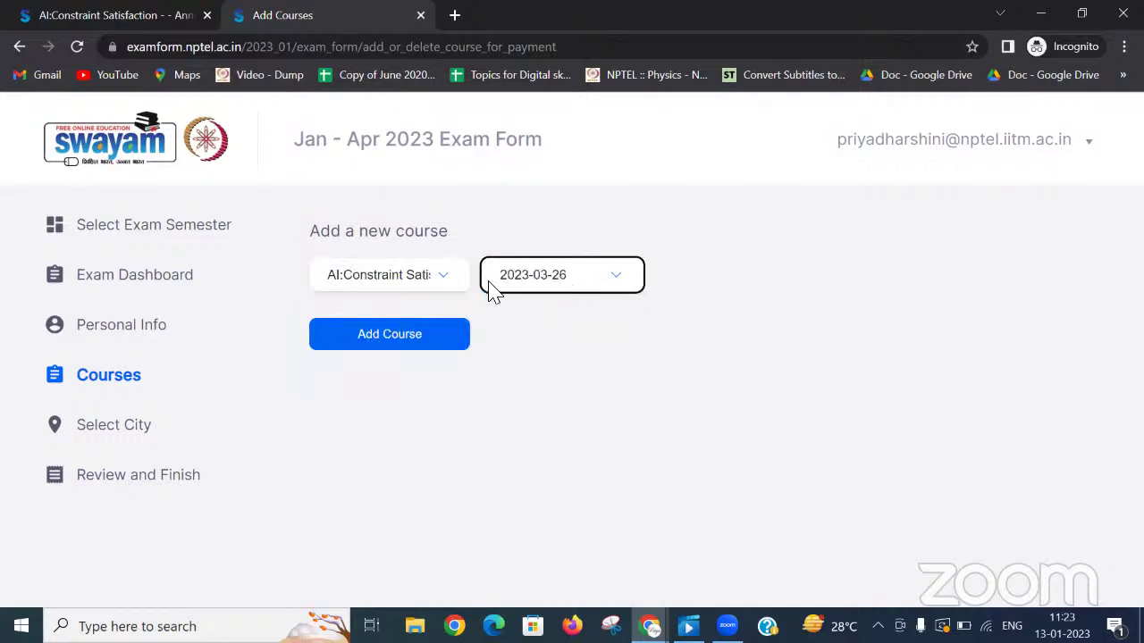
Step: Add The Joy of Computing using Python to the exam courses with 2023-04-29 as the exam day
left_click(442, 284)
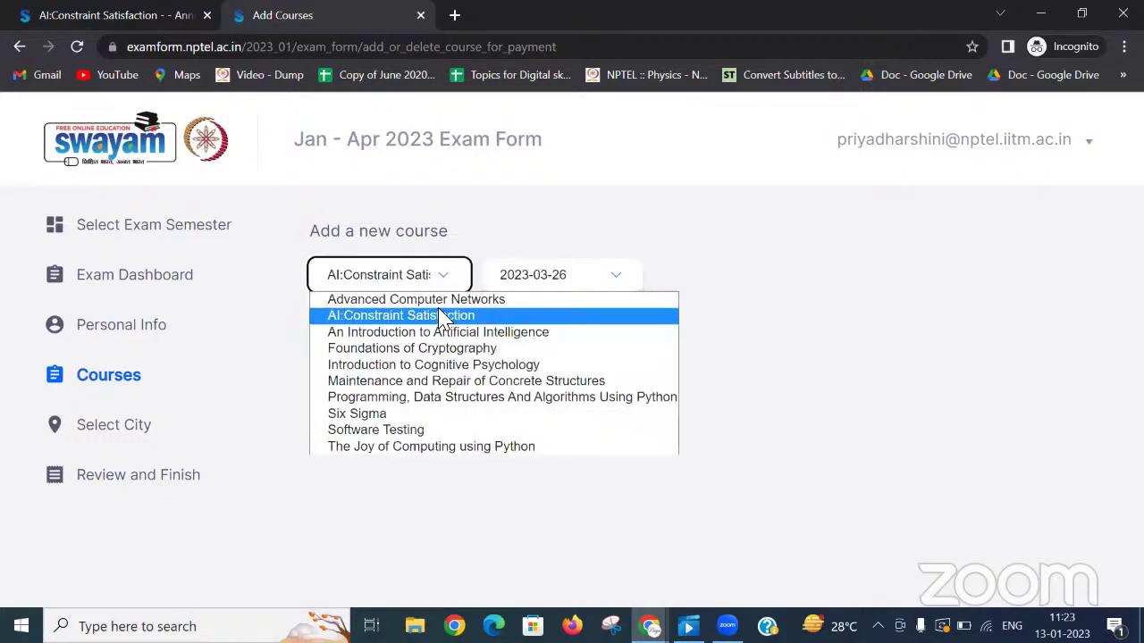
left_click(436, 447)
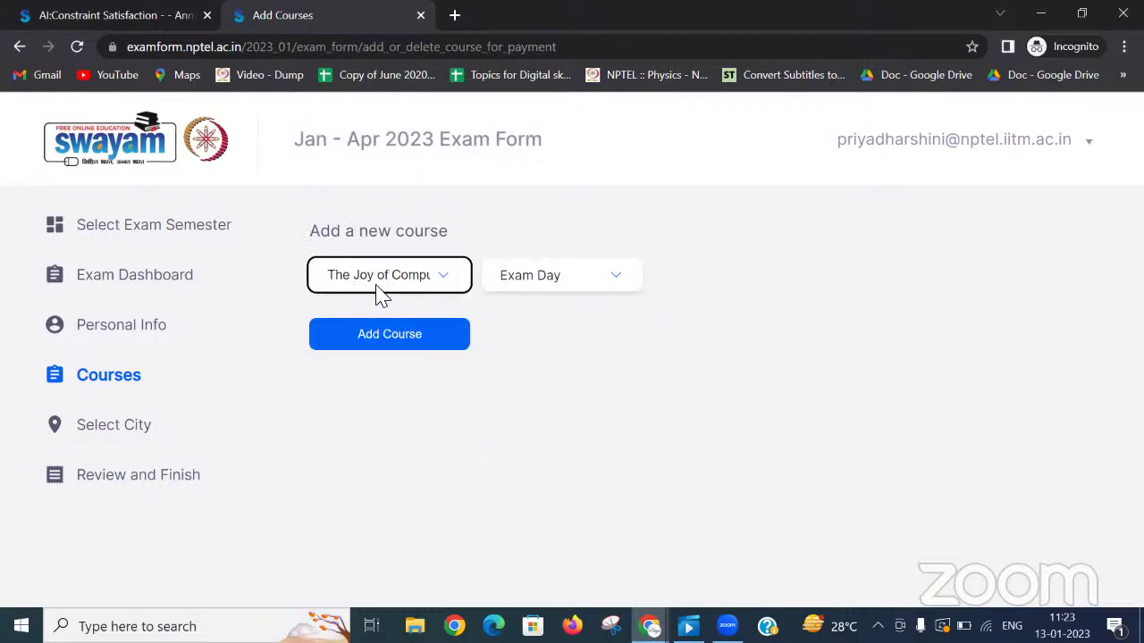
left_click(547, 281)
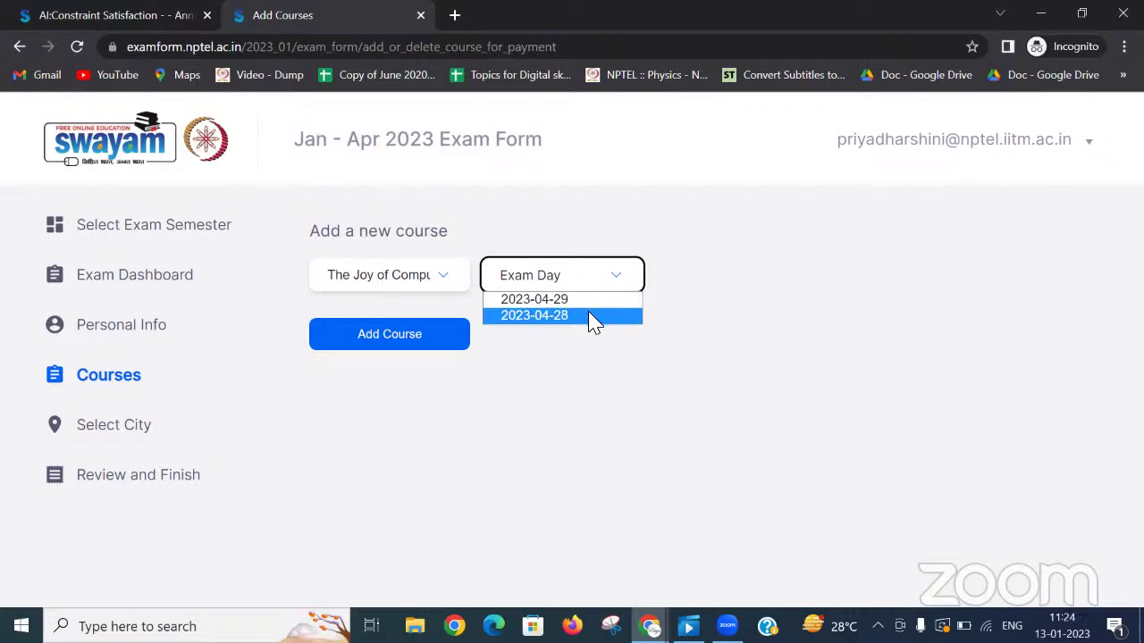
left_click(592, 322)
left_click(588, 281)
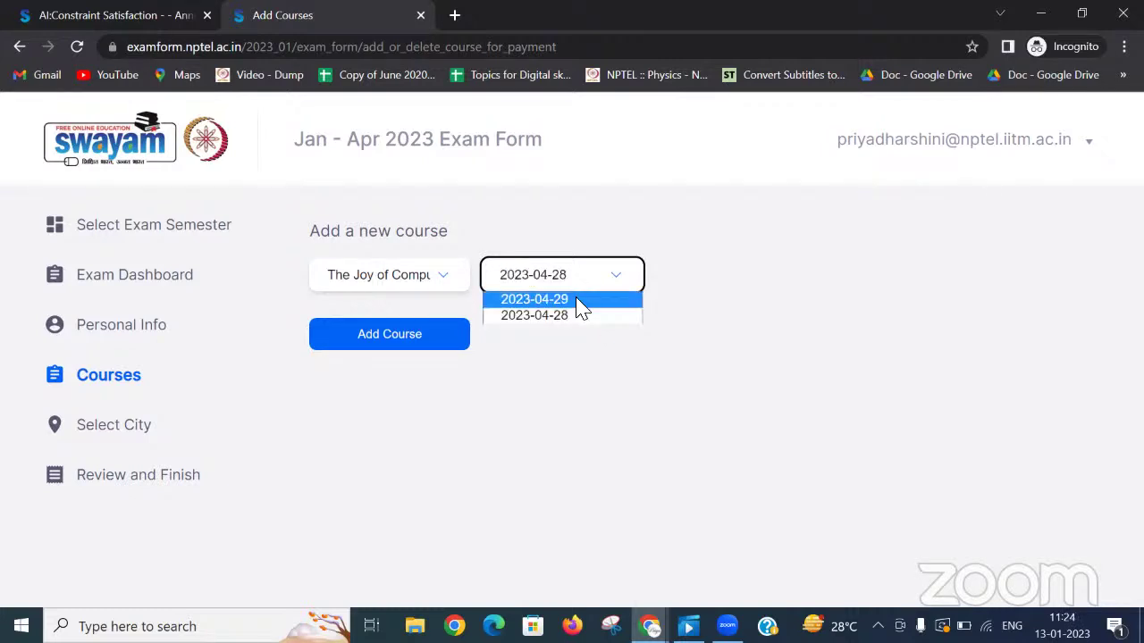
left_click(576, 302)
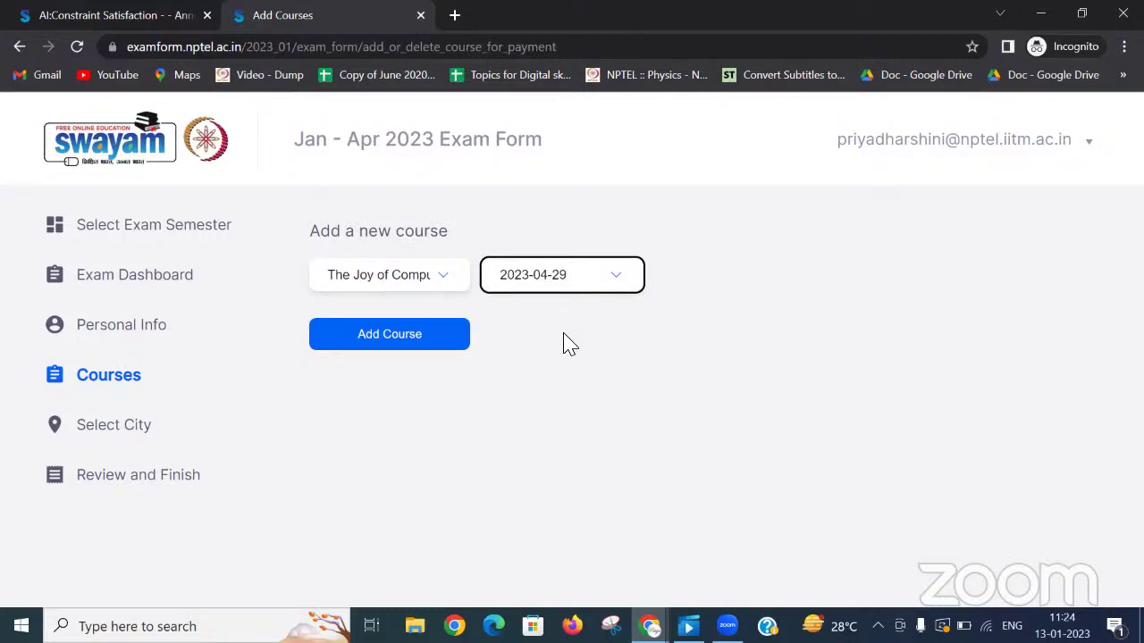
left_click(447, 277)
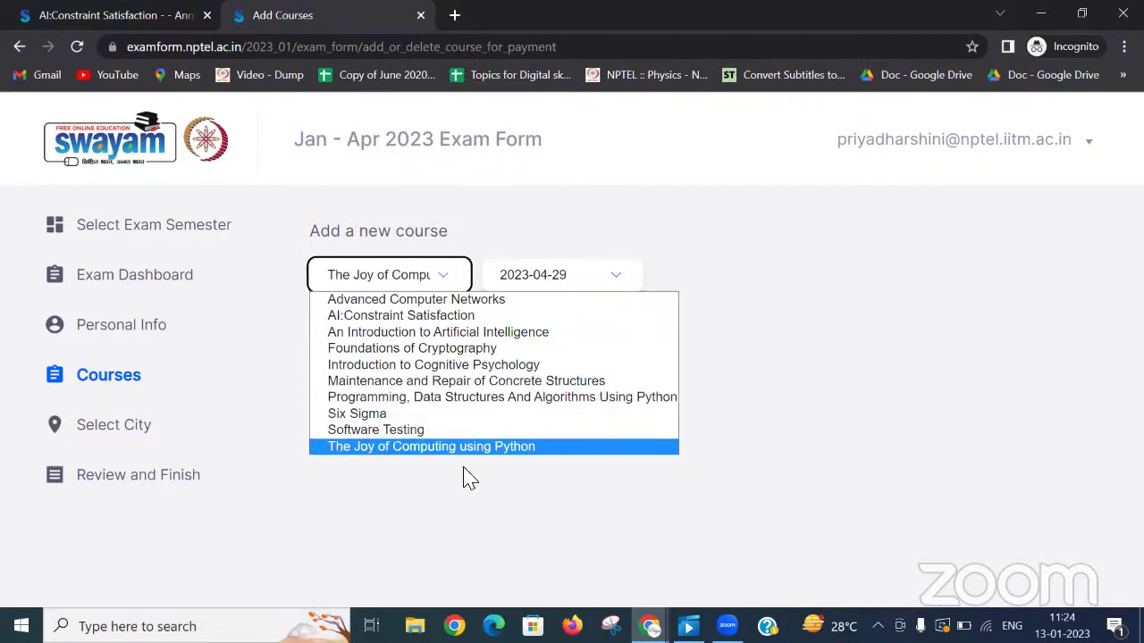
left_click(597, 279)
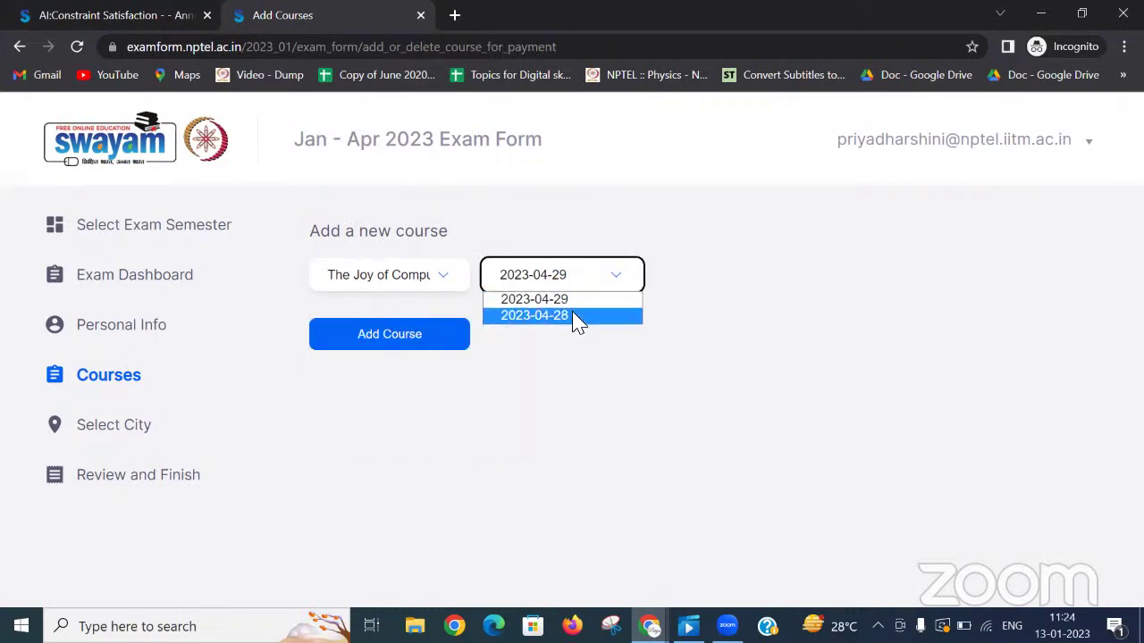
left_click(476, 344)
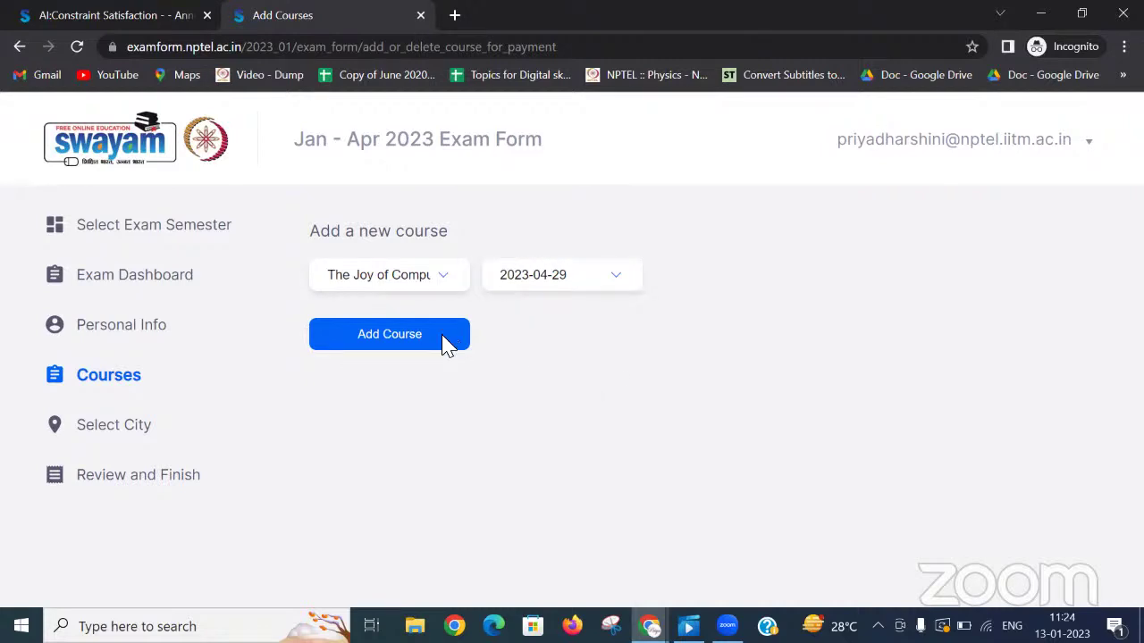
left_click(447, 345)
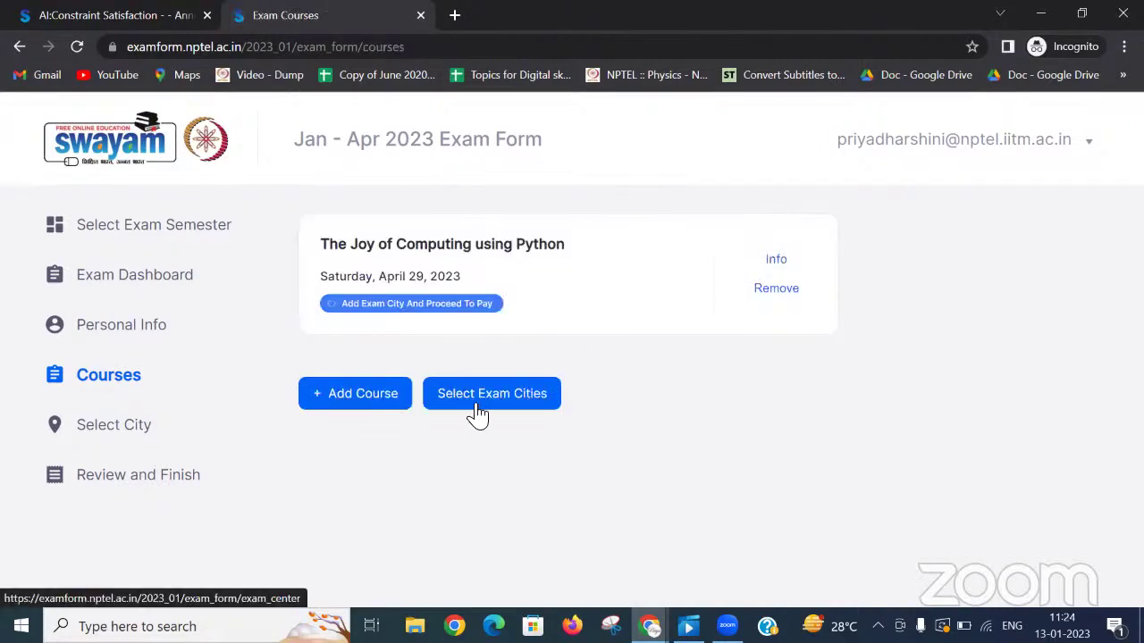
Step: Open the exam city preferences for editing and set the first preference to Calicut in Kerala
left_click(525, 407)
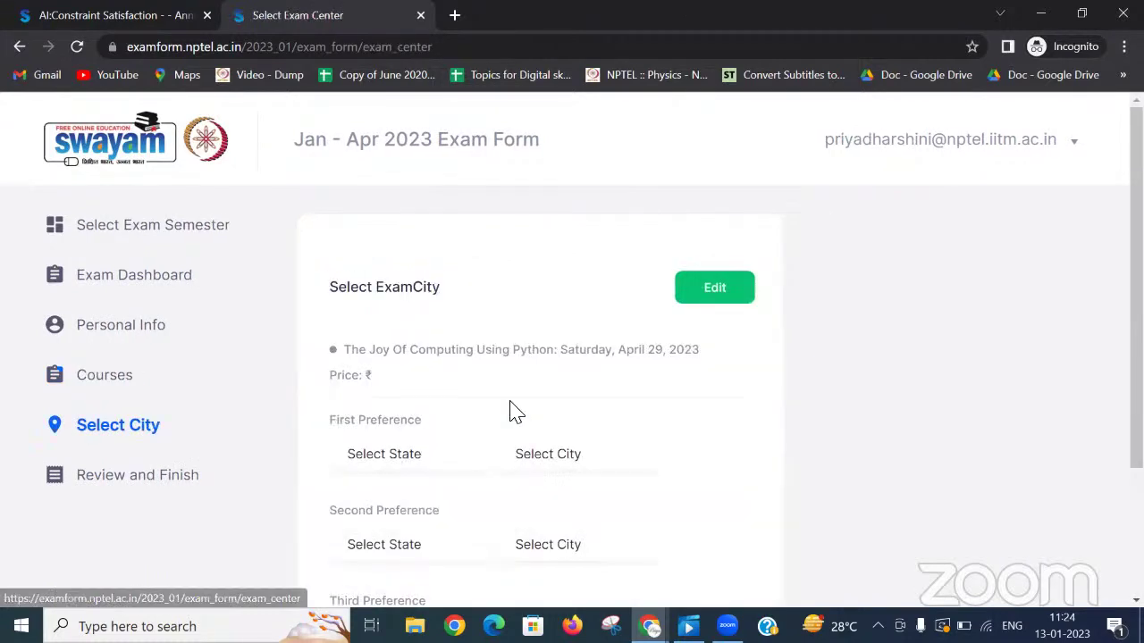
scroll(447, 366, "down", 2)
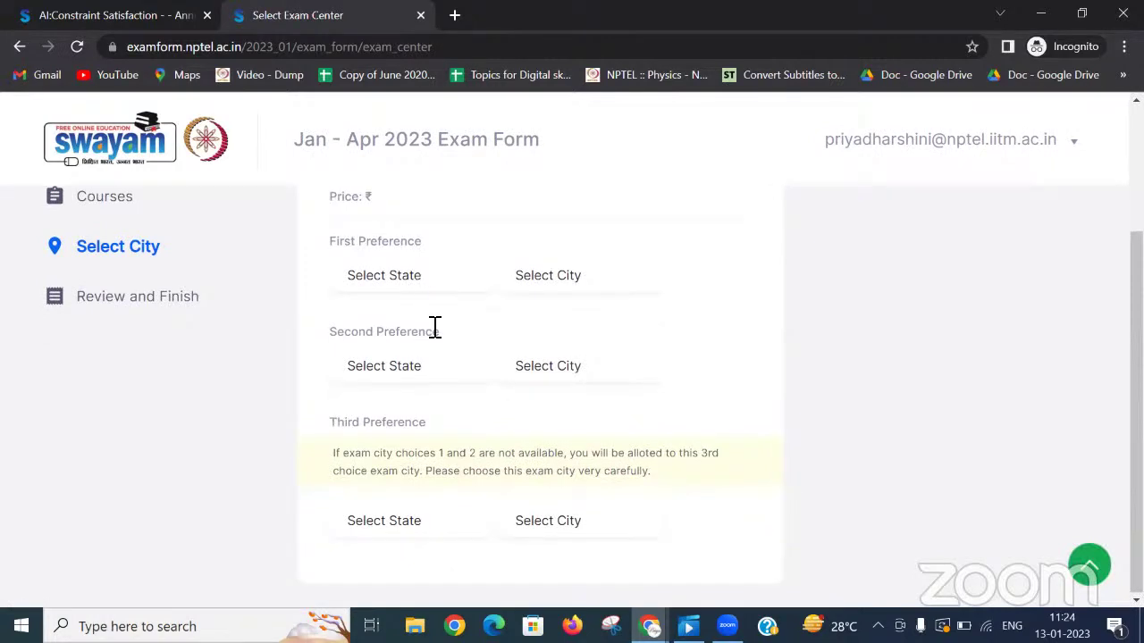
scroll(436, 329, "up", 2)
left_click(724, 291)
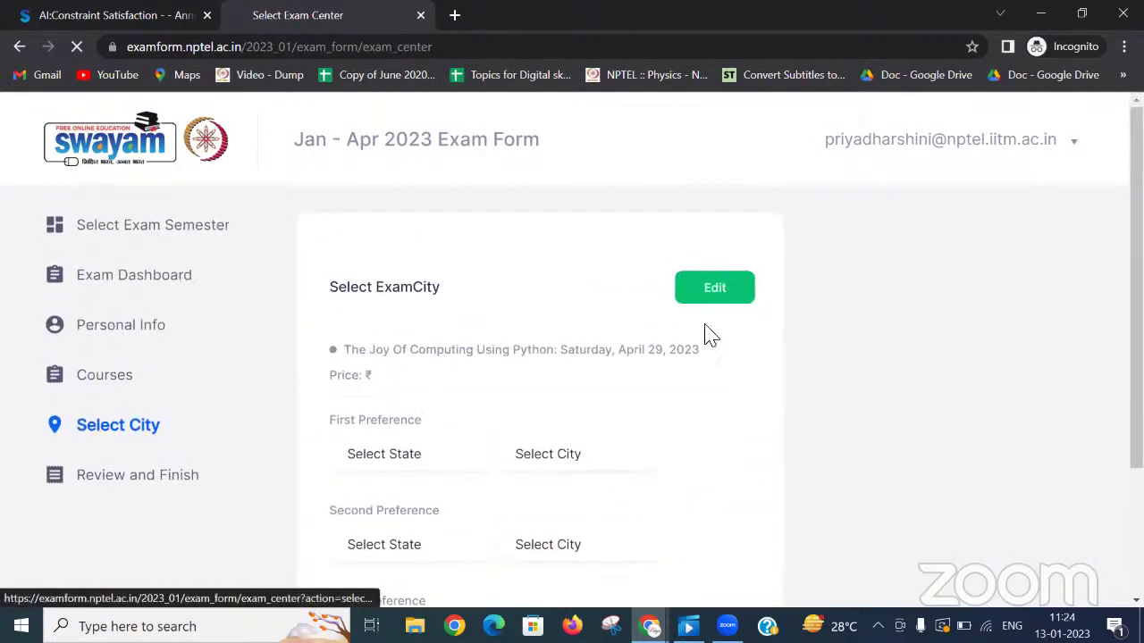
scroll(554, 438, "down", 2)
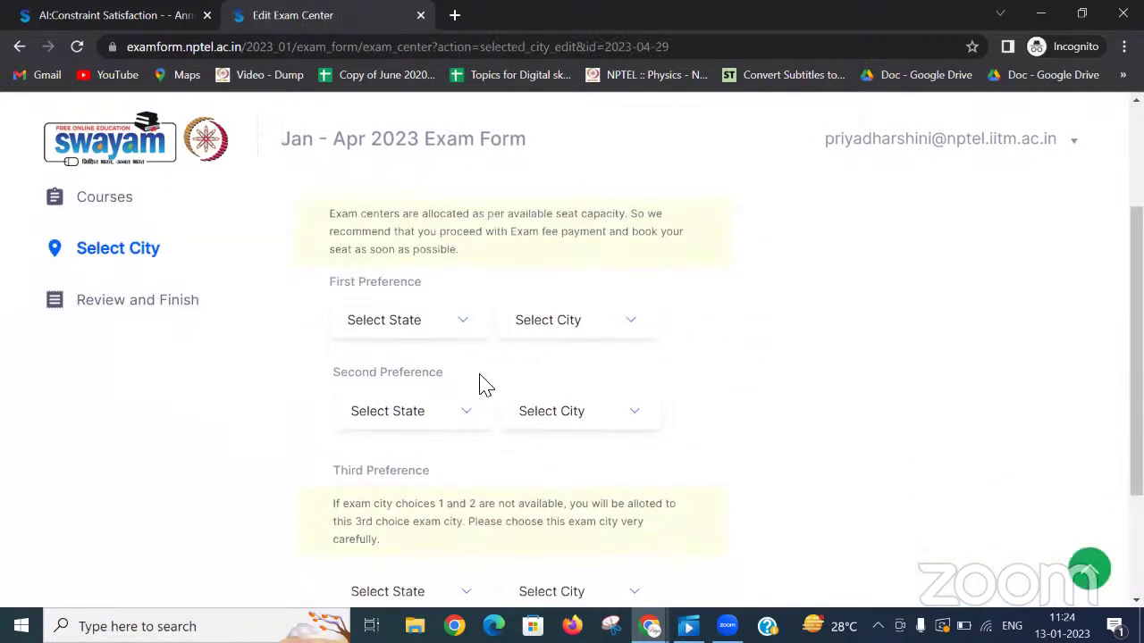
left_click(467, 326)
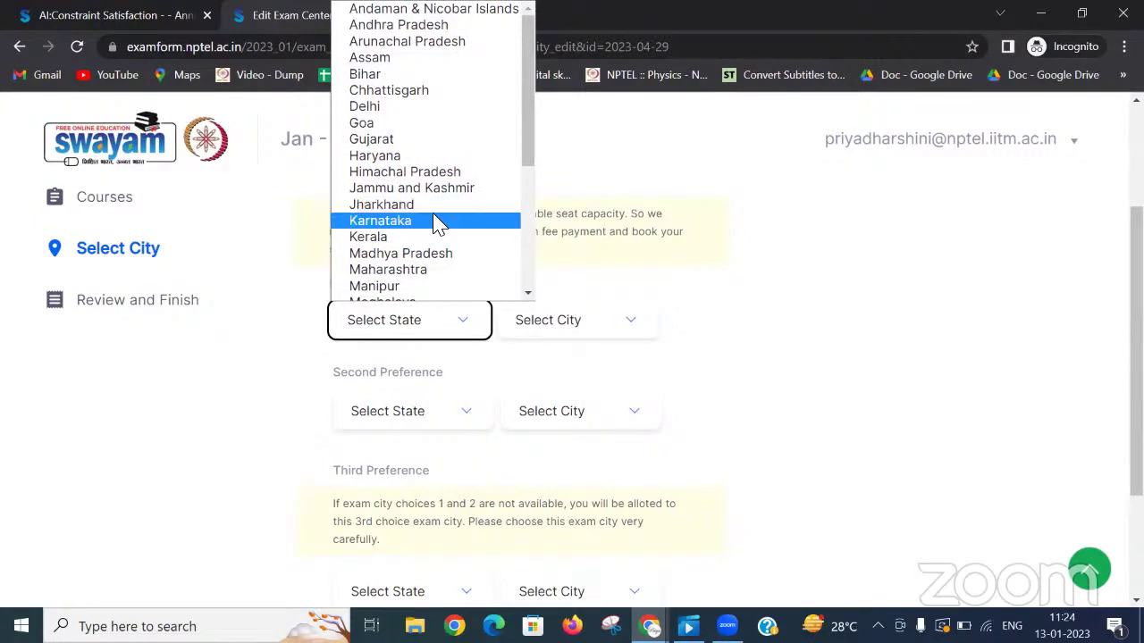
left_click(421, 237)
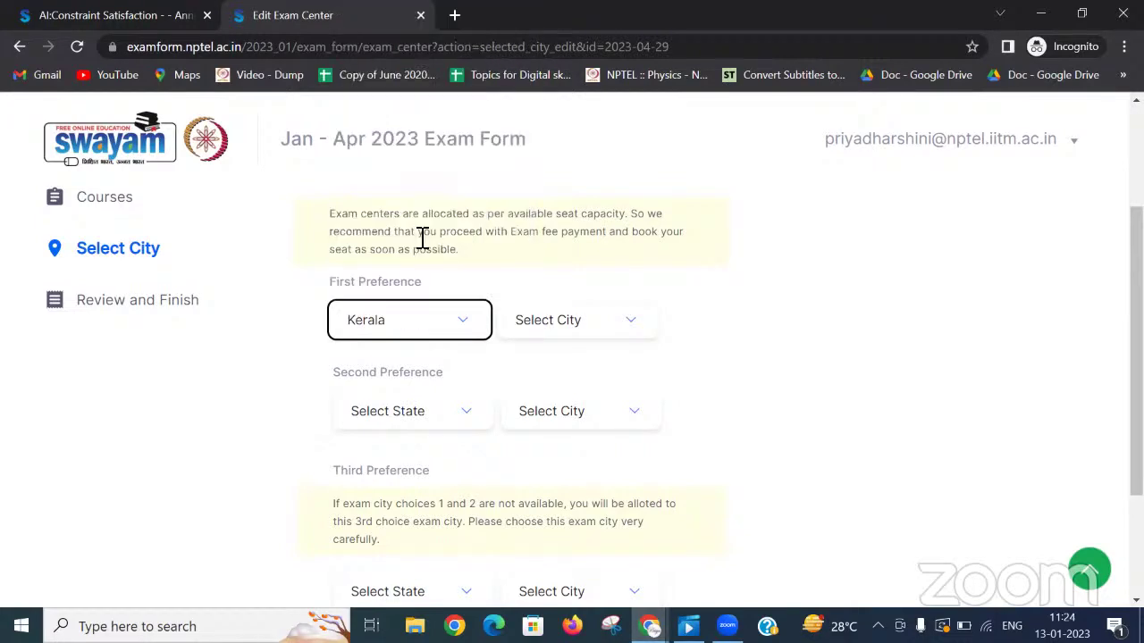
left_click(581, 328)
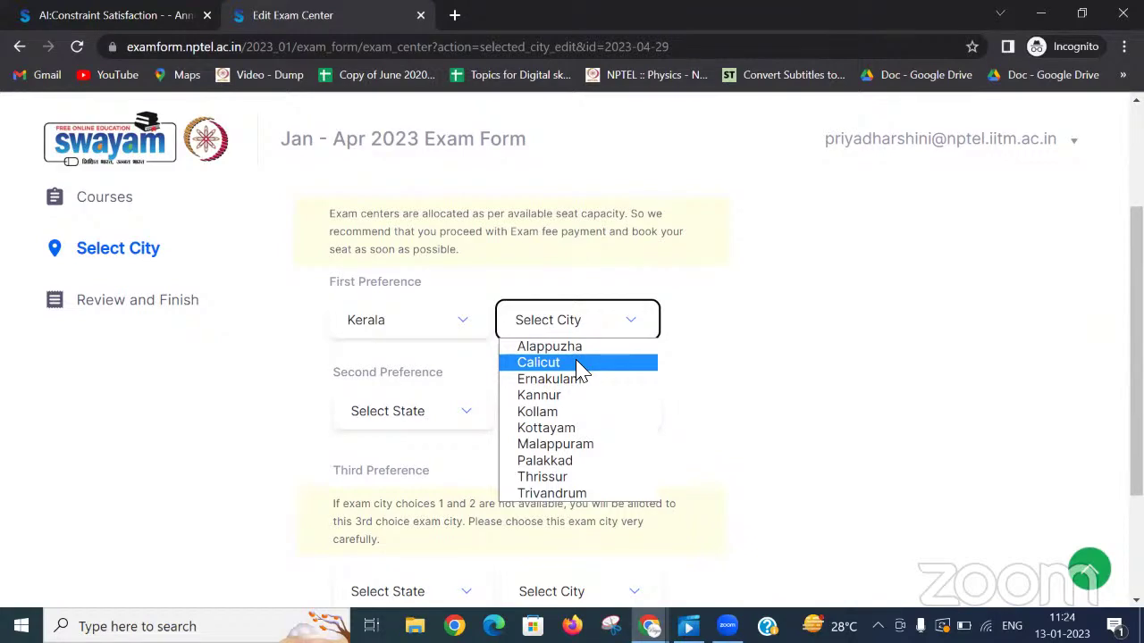
left_click(576, 363)
Step: Set the second exam city preference to Tumkur in Karnataka
left_click(413, 409)
scroll(447, 233, "down", 1)
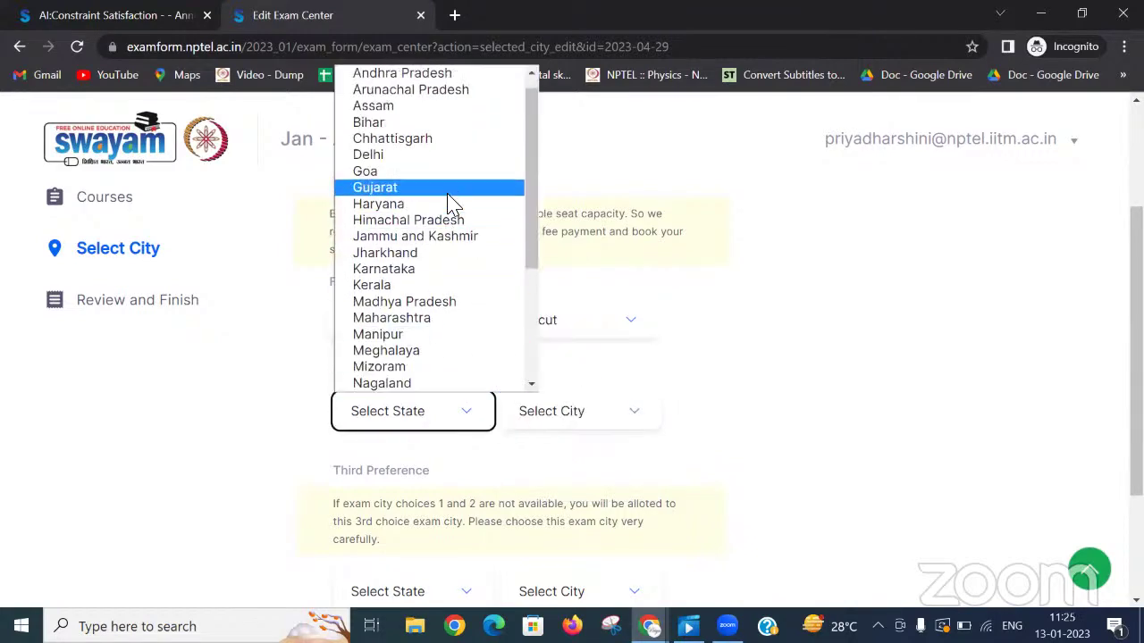
scroll(461, 349, "up", 1)
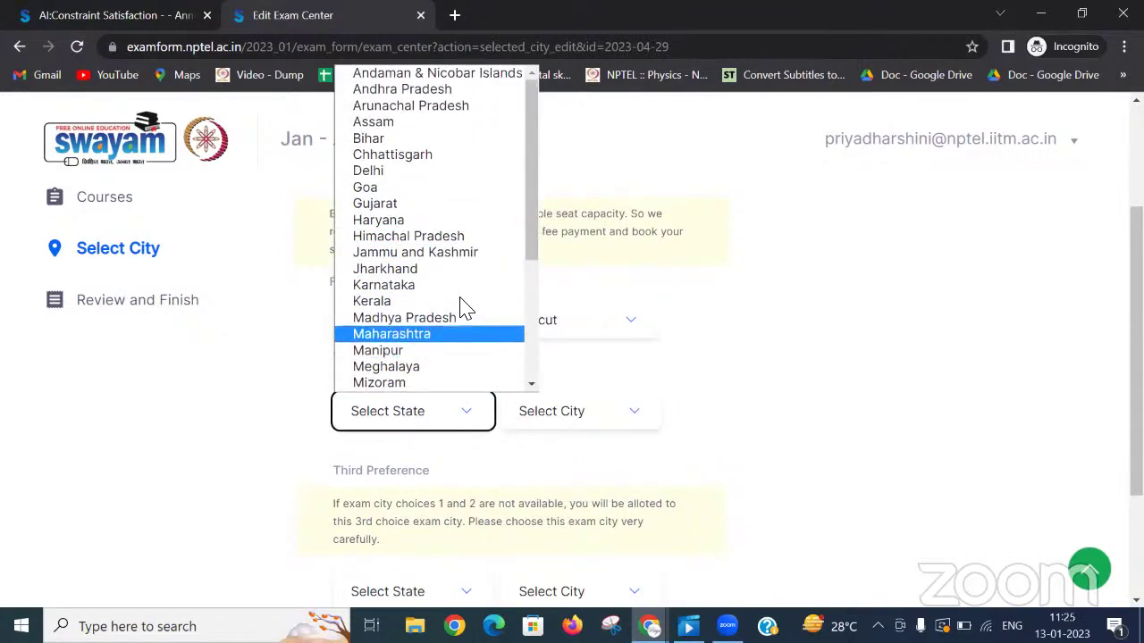
left_click(463, 302)
left_click(476, 420)
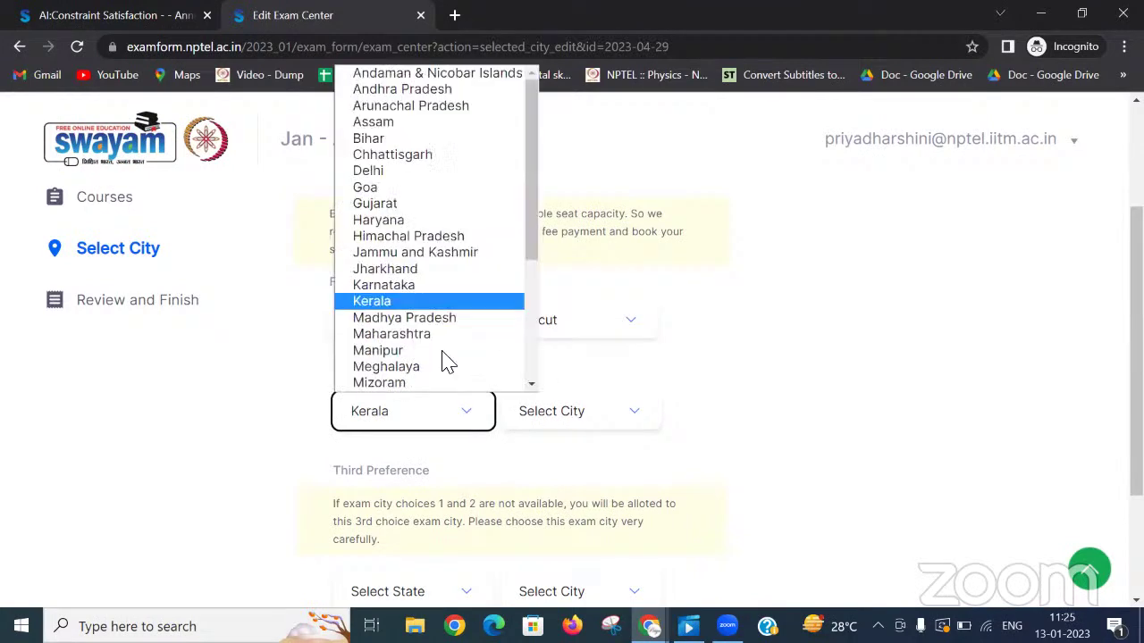
left_click(430, 295)
left_click(593, 417)
left_click(576, 370)
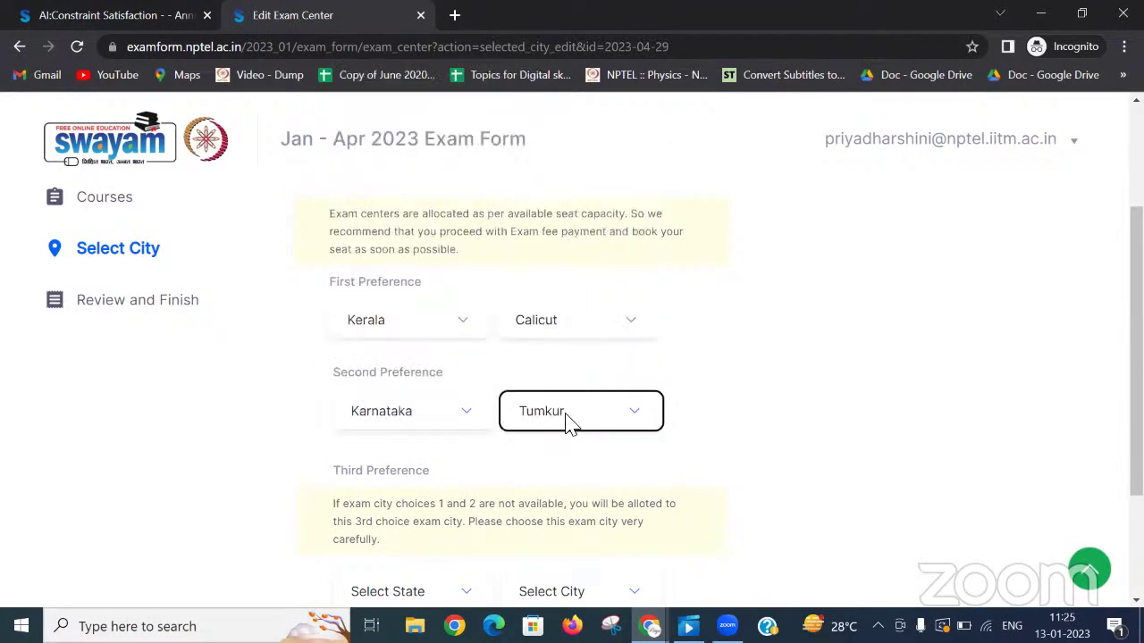
Step: Read the note on the third exam city choice and set the third preference to Agartala in Tripura
scroll(451, 447, "down", 2)
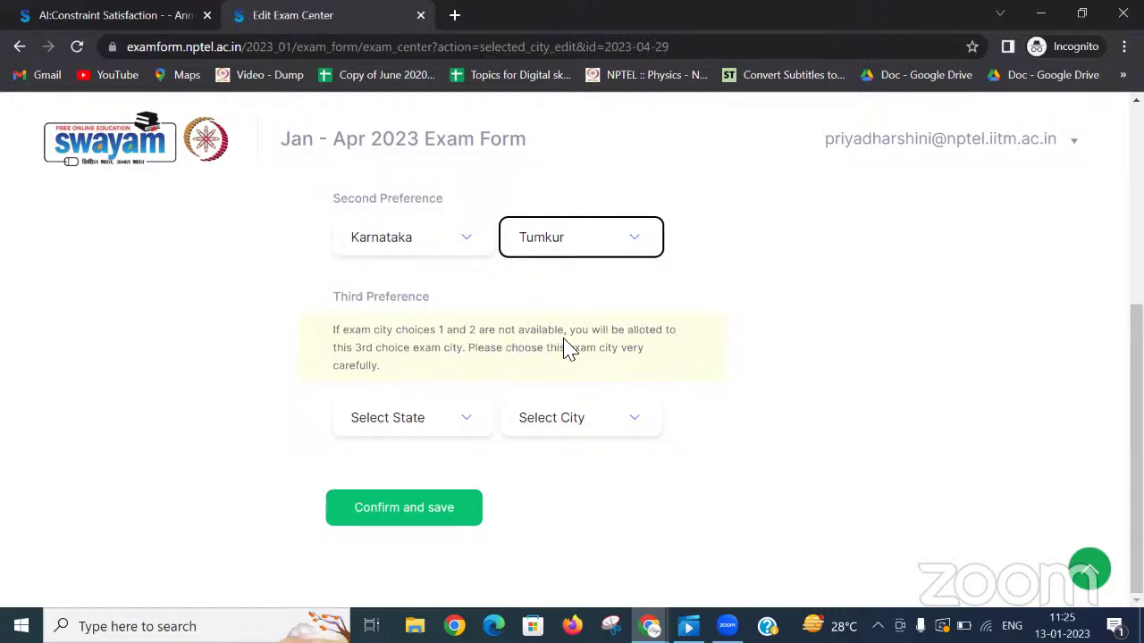
left_click_drag(572, 329, 628, 351)
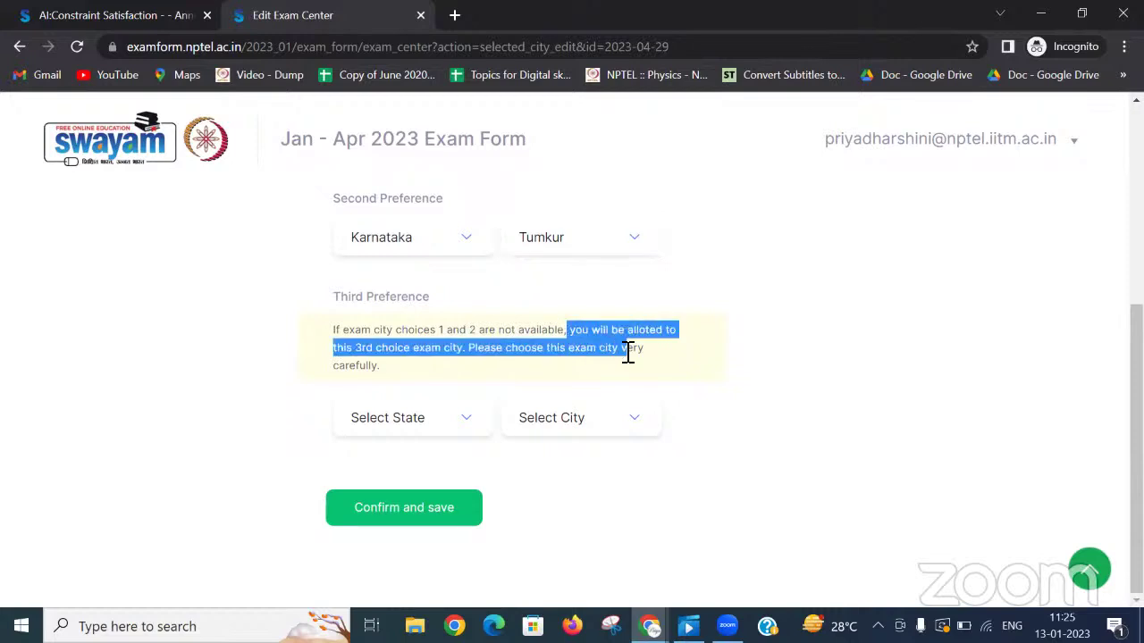
left_click(493, 353)
left_click(416, 427)
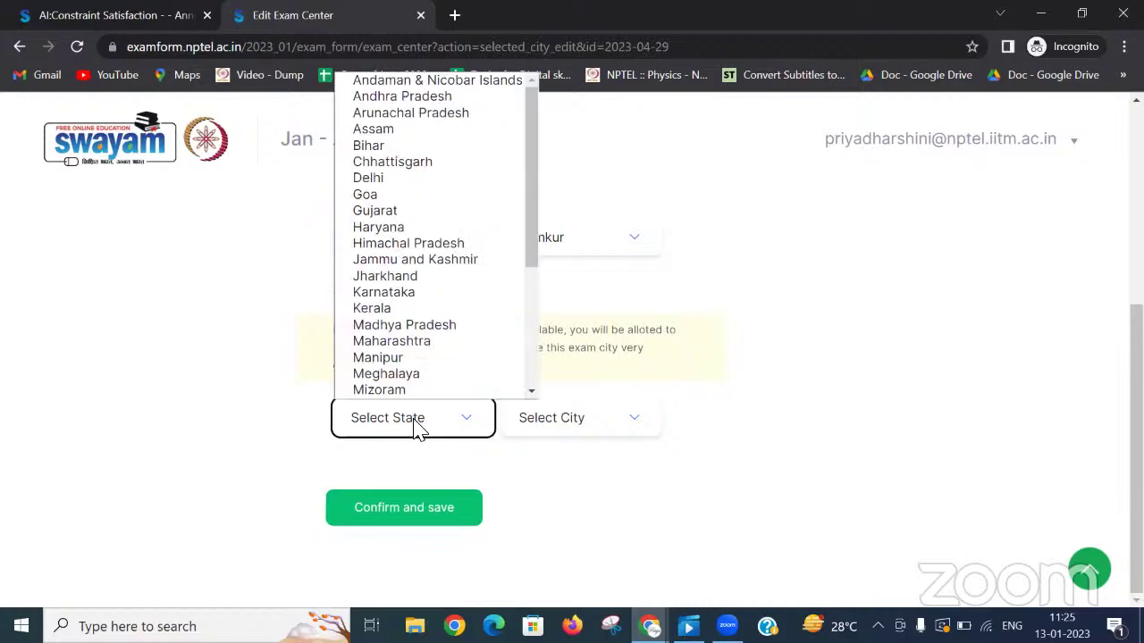
scroll(420, 348, "down", 2)
scroll(416, 348, "down", 2)
left_click(416, 345)
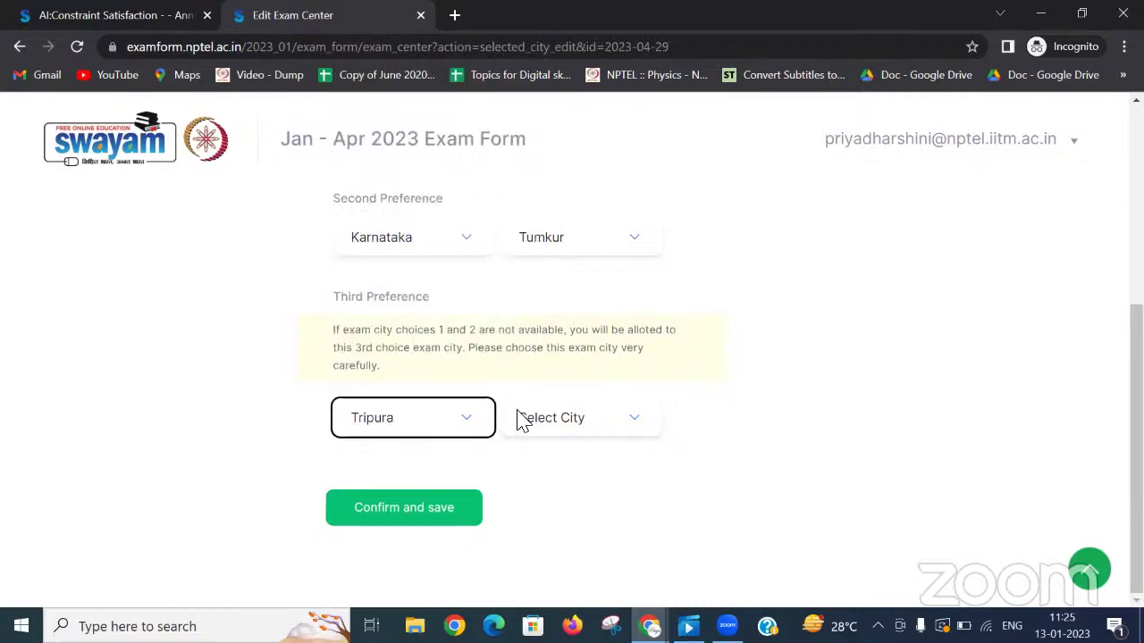
left_click(544, 426)
left_click(556, 445)
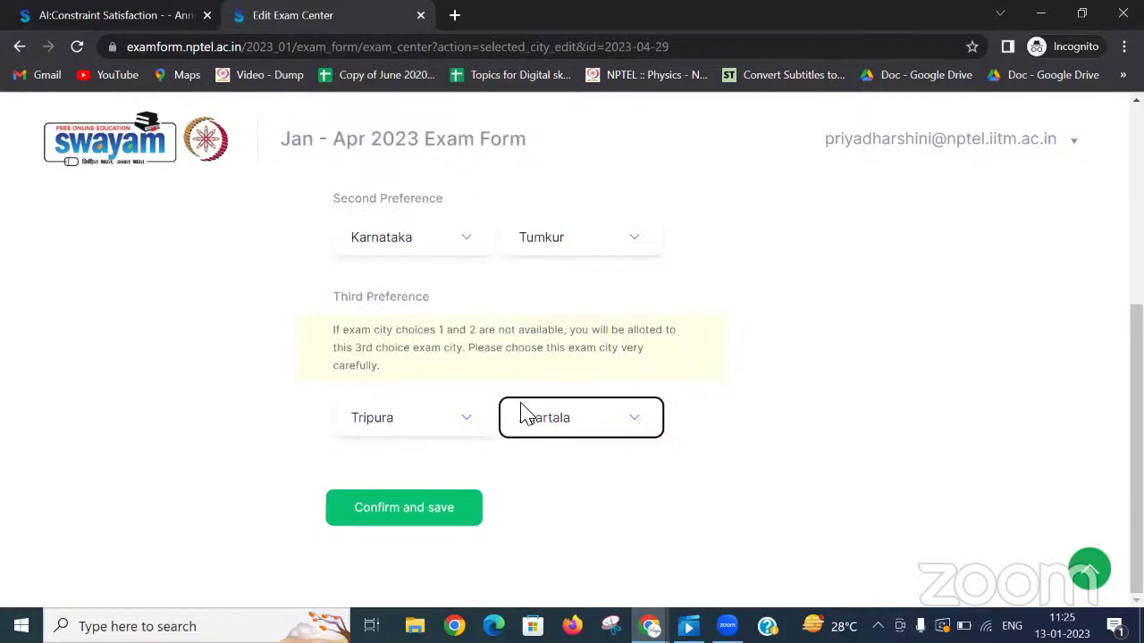
scroll(583, 429, "up", 1)
scroll(582, 429, "up", 3)
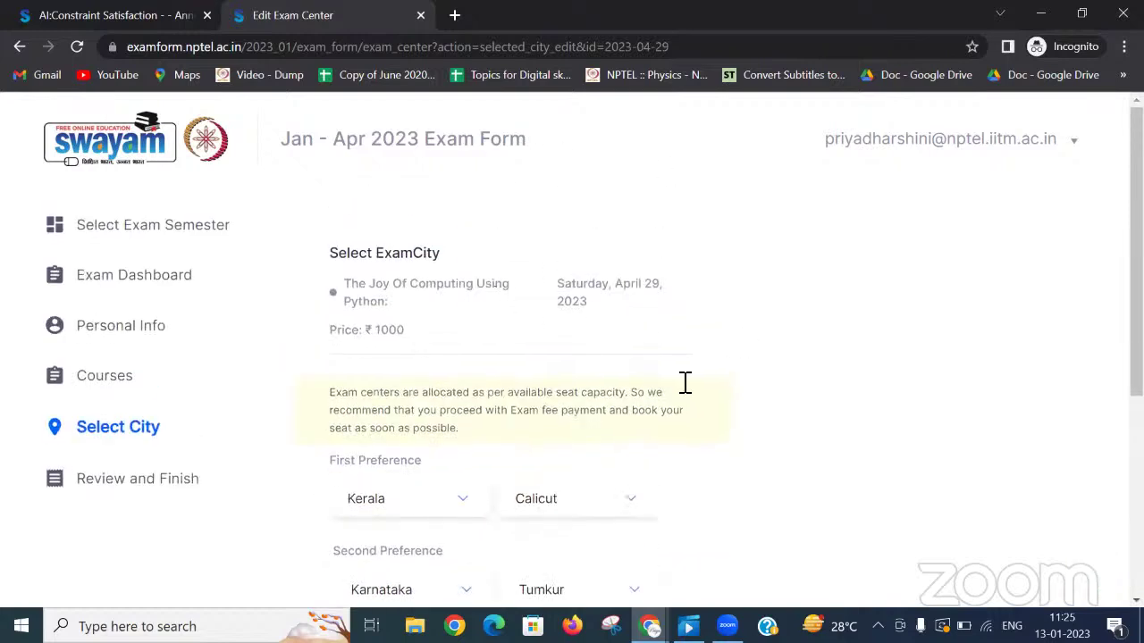
Step: Confirm and save the three exam city preferences, and look over the saved selection
scroll(685, 383, "down", 4)
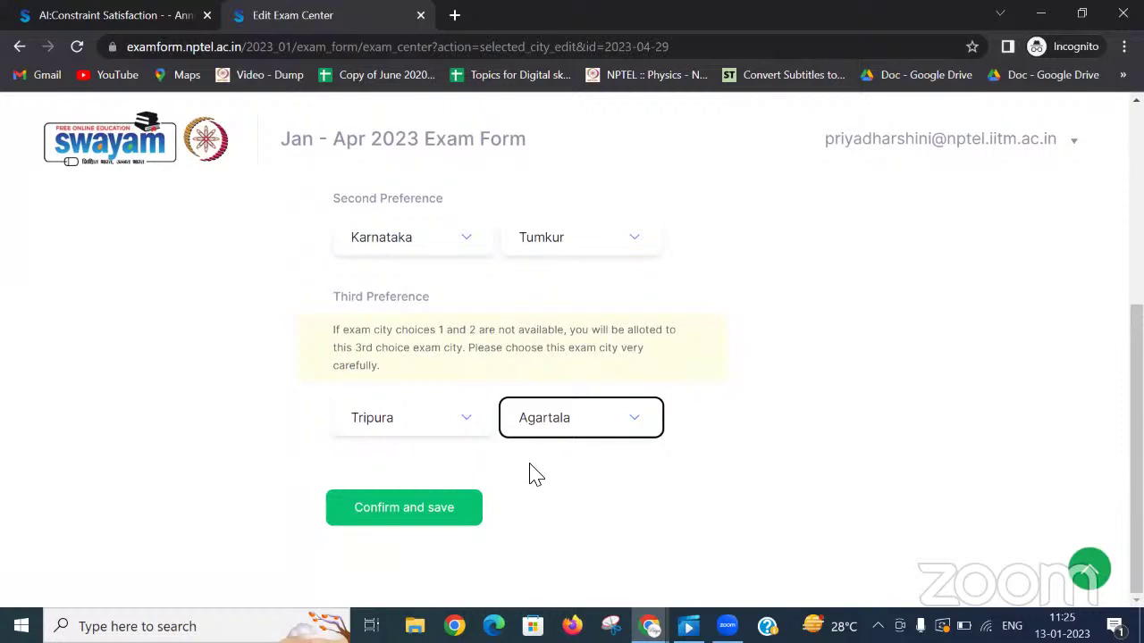
left_click(432, 517)
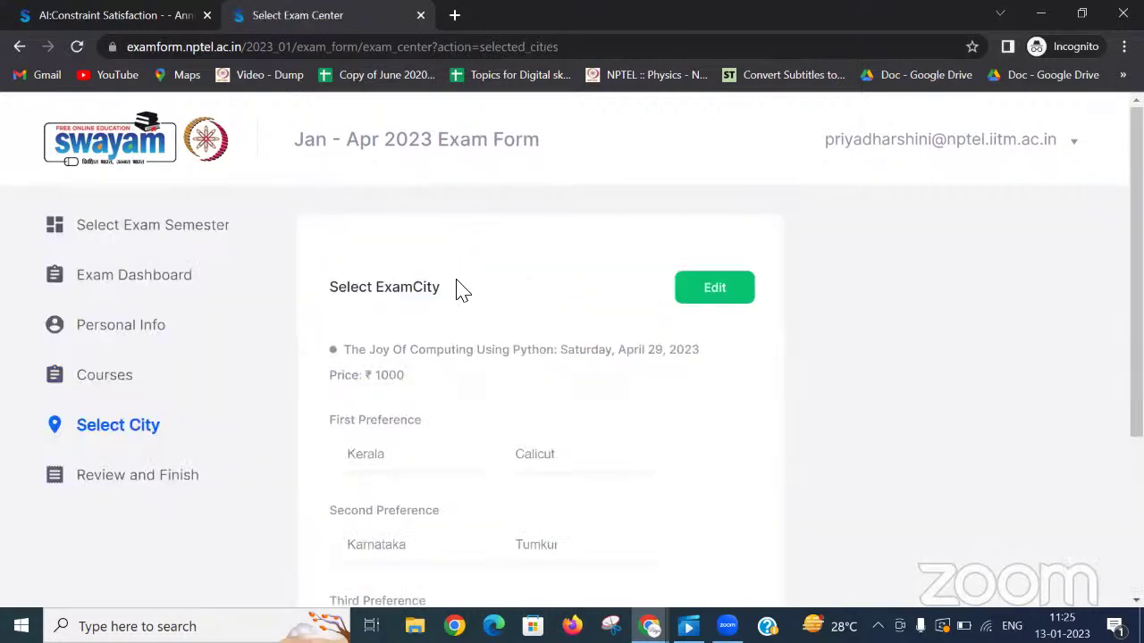
scroll(545, 322, "down", 3)
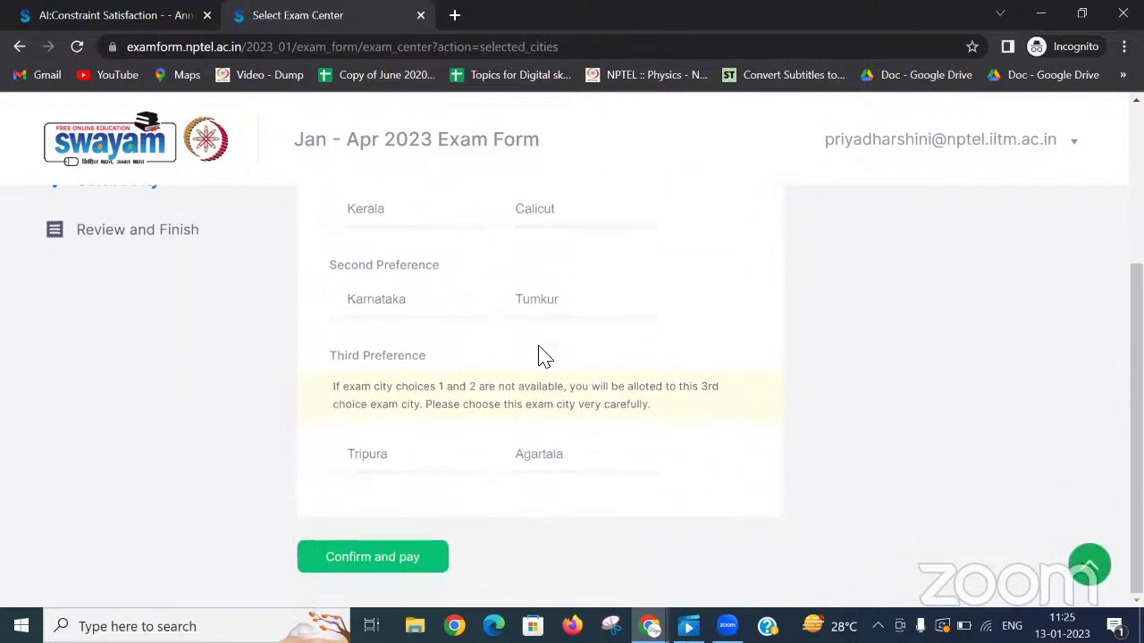
scroll(622, 456, "up", 2)
scroll(622, 456, "up", 1)
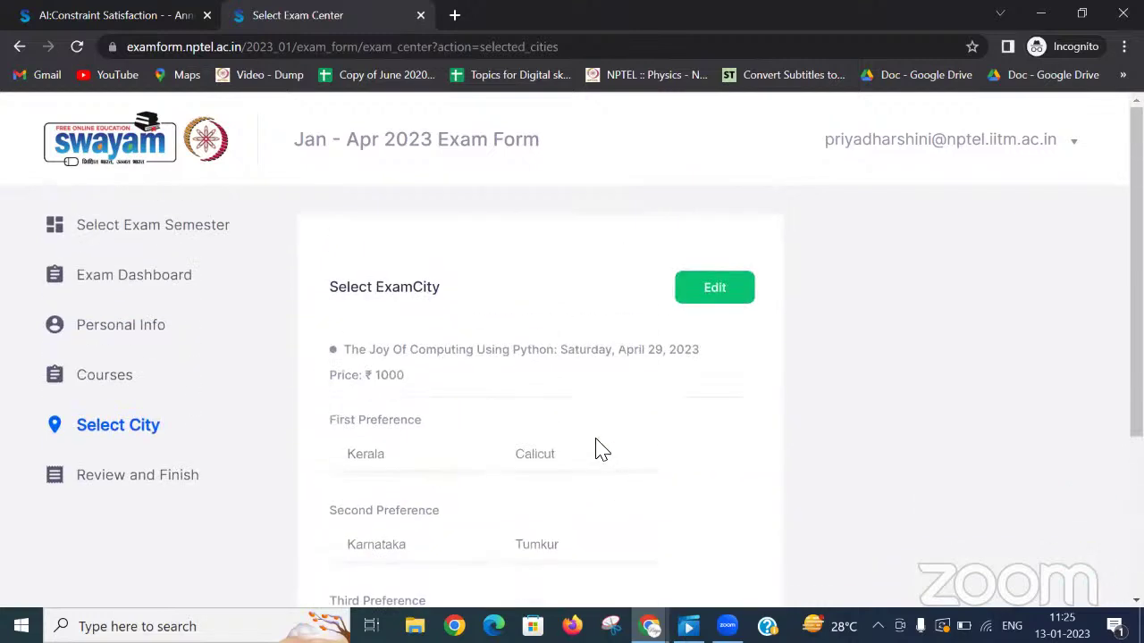
Step: Open the exam registration summary for review and agree to all the terms and conditions
left_click(157, 488)
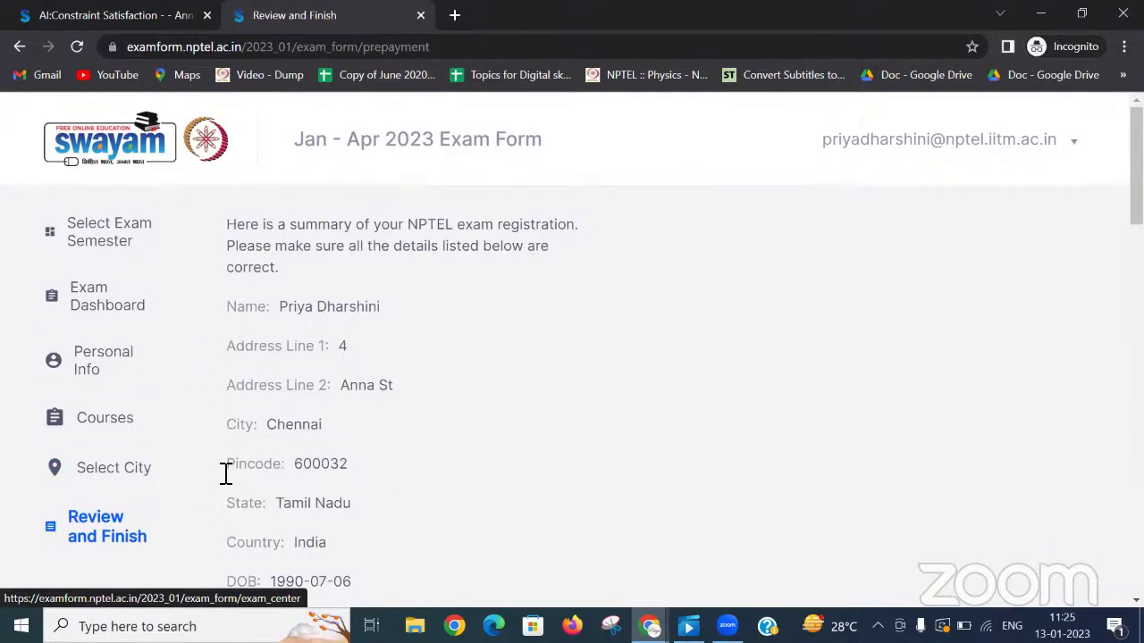
scroll(519, 378, "down", 1)
scroll(519, 378, "up", 1)
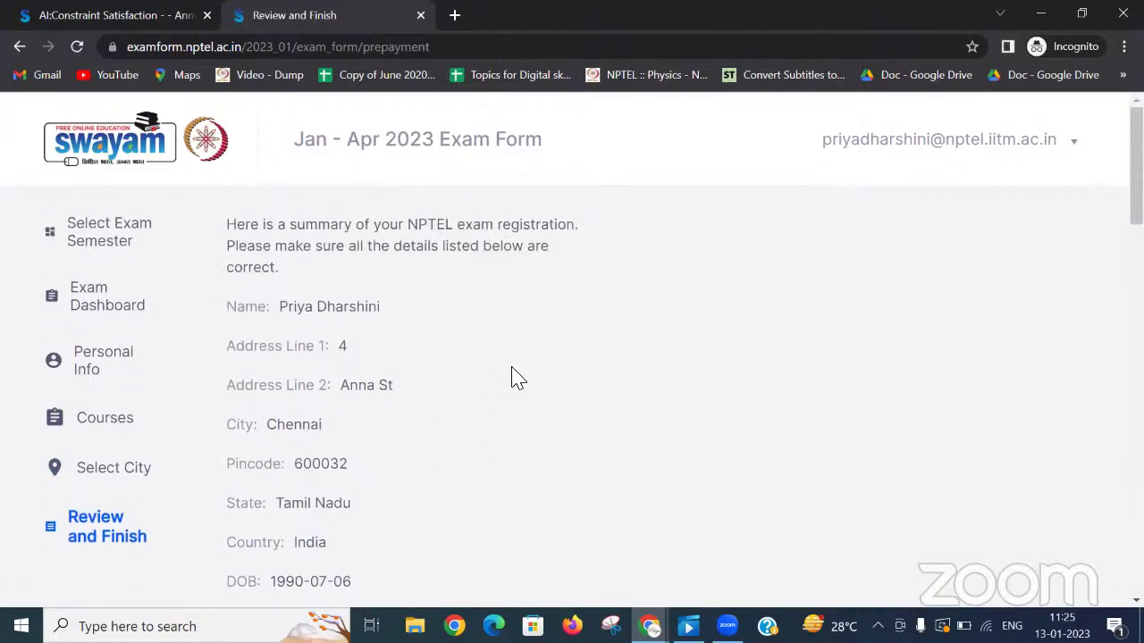
scroll(518, 378, "down", 15)
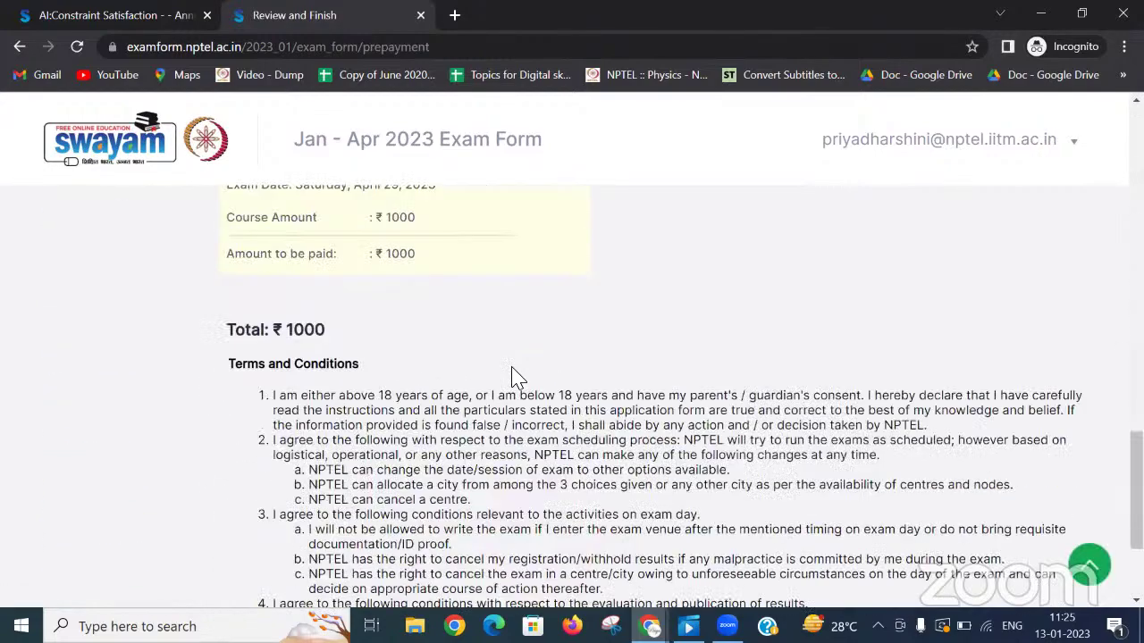
scroll(471, 404, "down", 1)
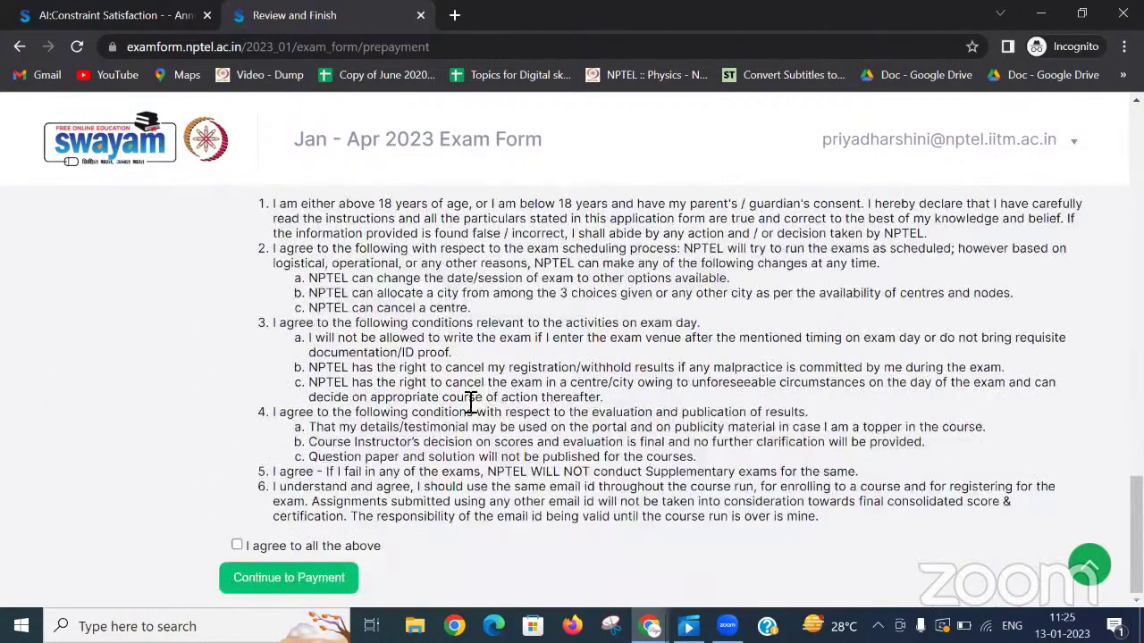
left_click(237, 545)
Step: Examine the registration summary, covering the uploaded documents, college details, credit transfer answers, added course and terms
scroll(613, 472, "up", 10)
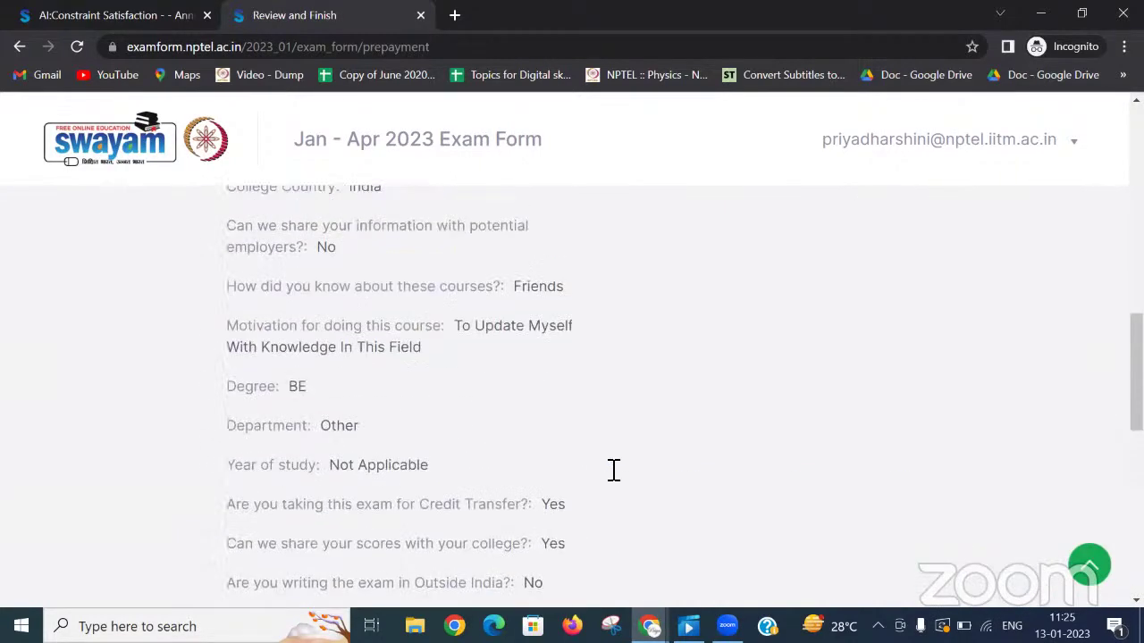
scroll(607, 475, "up", 8)
scroll(708, 532, "down", 5)
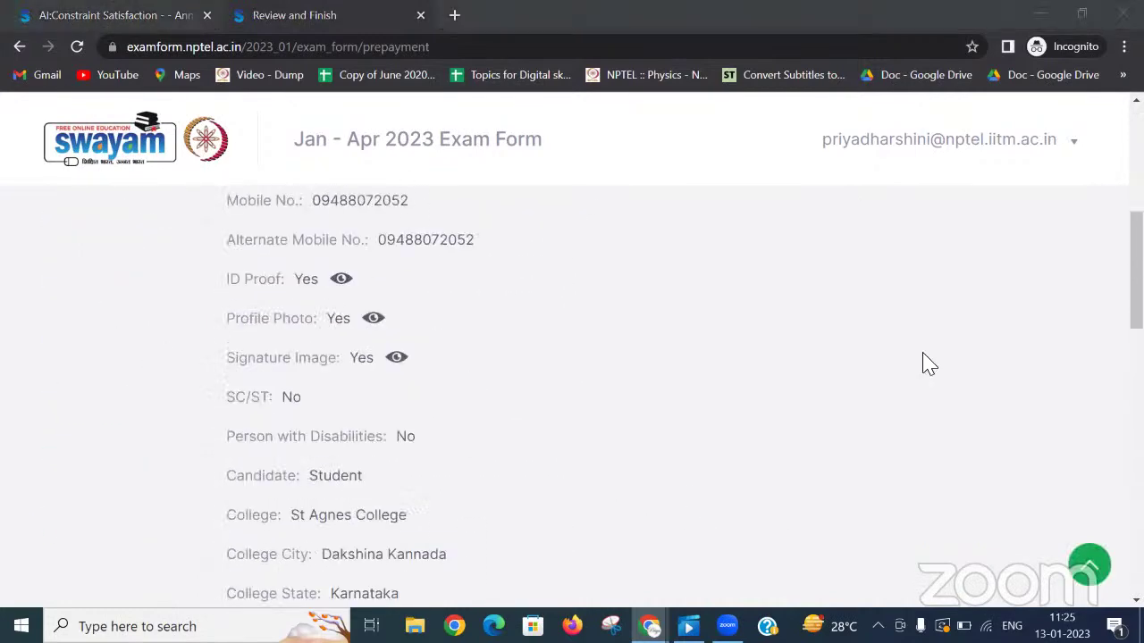
scroll(775, 531, "down", 5)
scroll(775, 541, "down", 5)
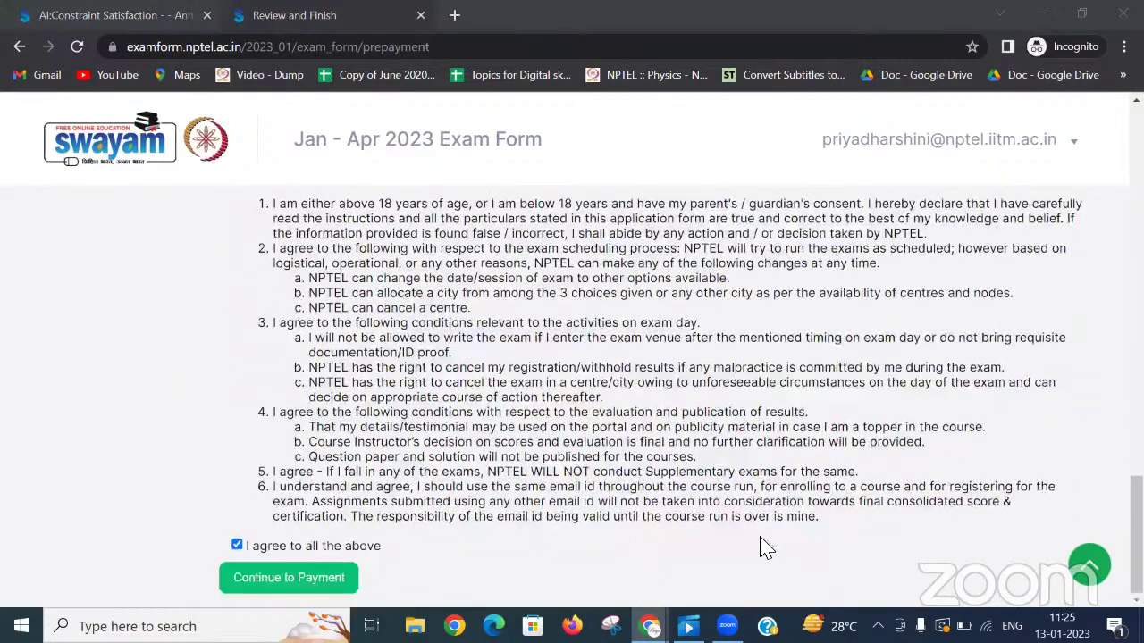
scroll(527, 436, "up", 15)
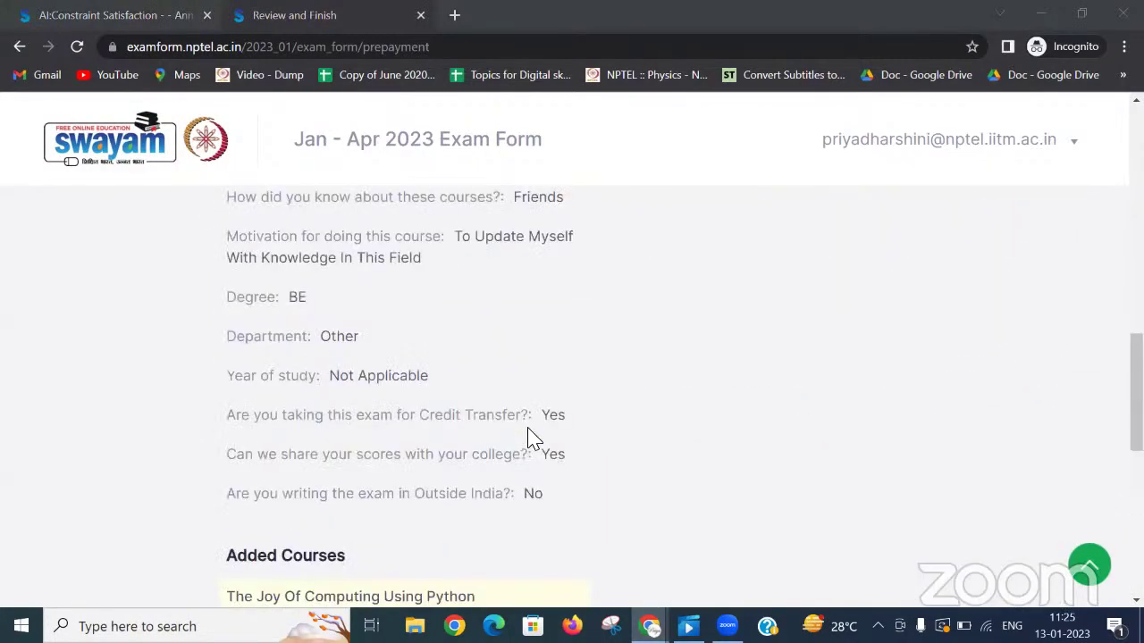